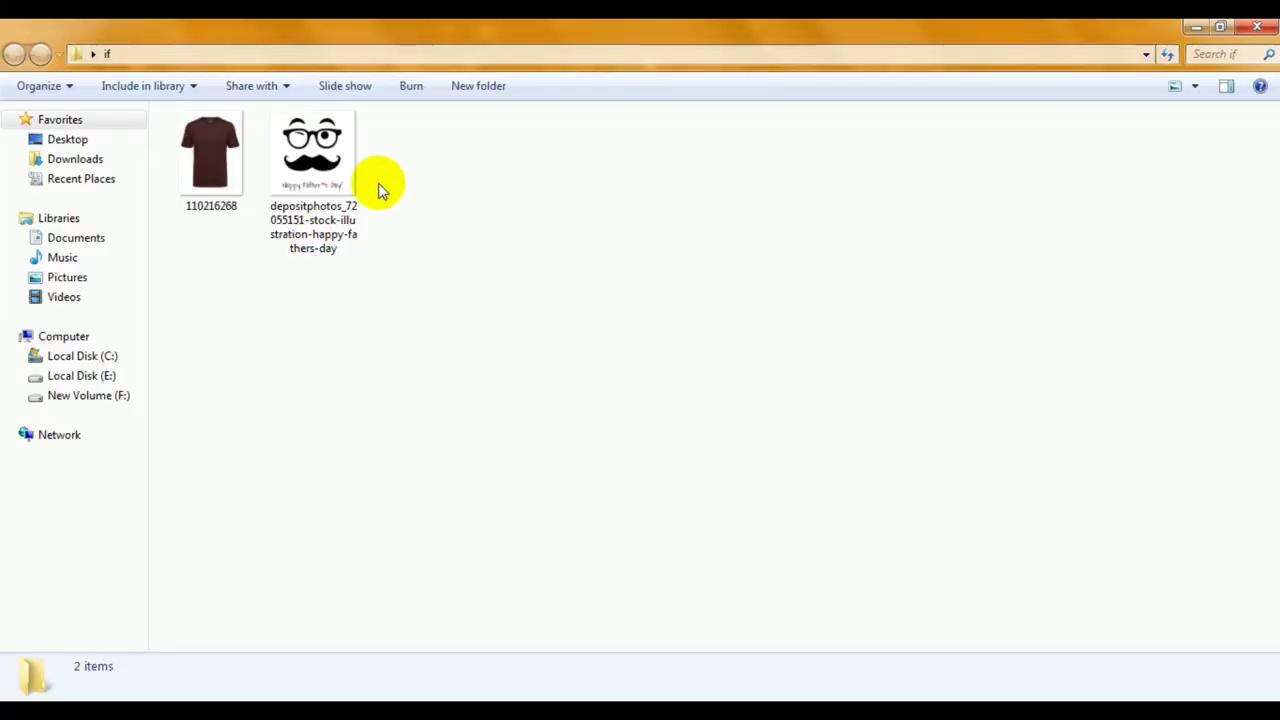
# Drag the depositphotos glasses-and-mustache JPEG from Explorer into the Illustrator t-shirt document
pyautogui.click(345, 172)
pyautogui.moveTo(345, 172)
pyautogui.mouseDown()
pyautogui.moveTo(678, 690)
pyautogui.moveTo(768, 323)
pyautogui.moveTo(896, 283)
pyautogui.mouseUp()
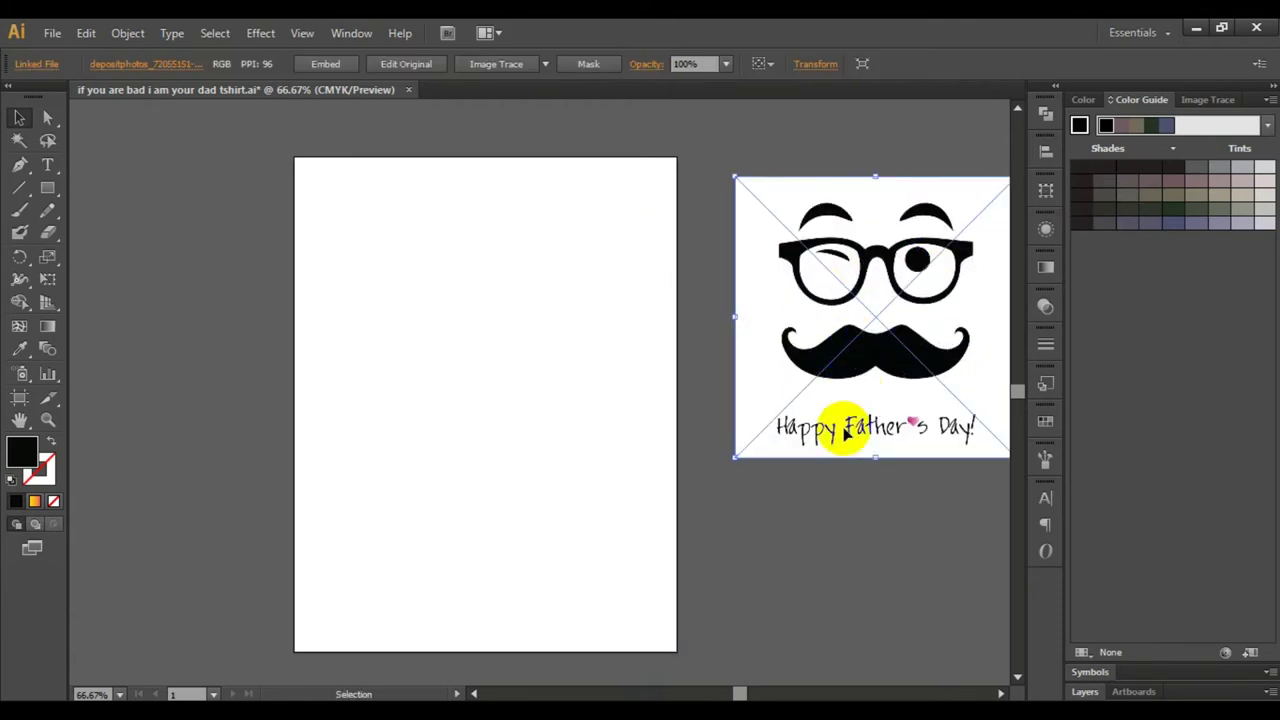
# Trace the placed mustache image in Black and White with Ignore White enabled
pyautogui.press('space')
pyautogui.moveTo(835, 517); pyautogui.dragTo(727, 494)
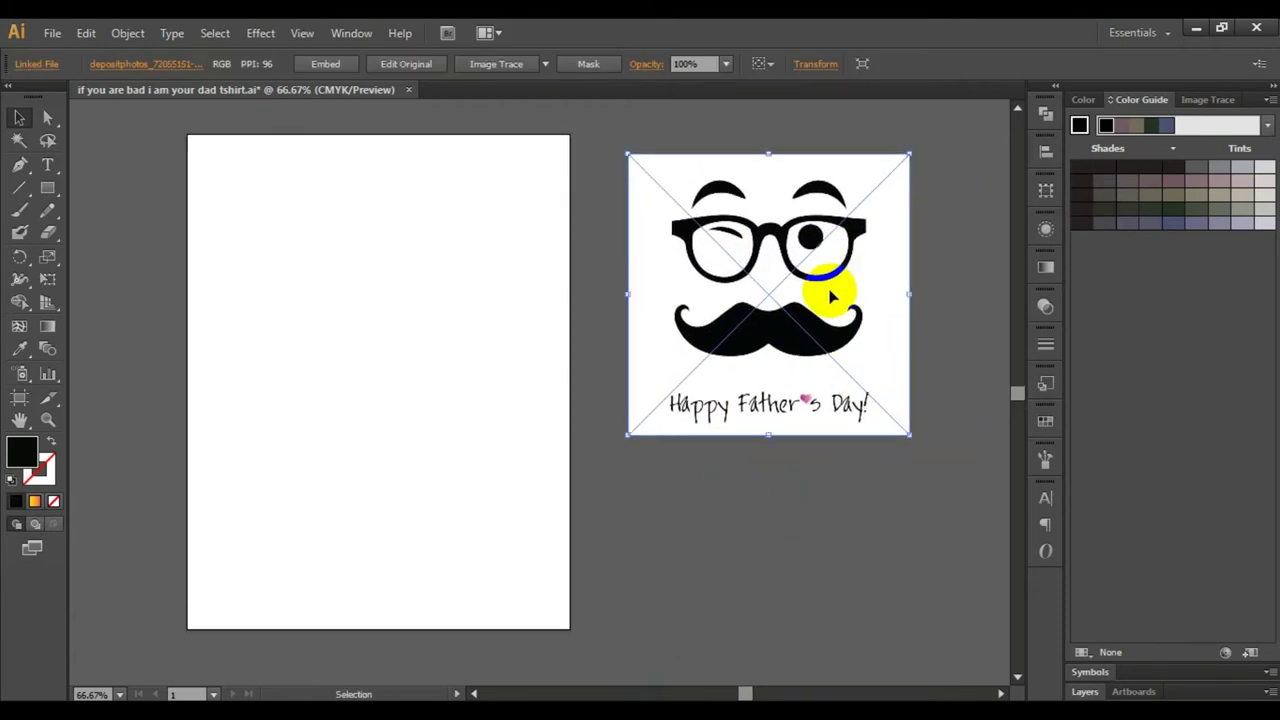
pyautogui.click(818, 340)
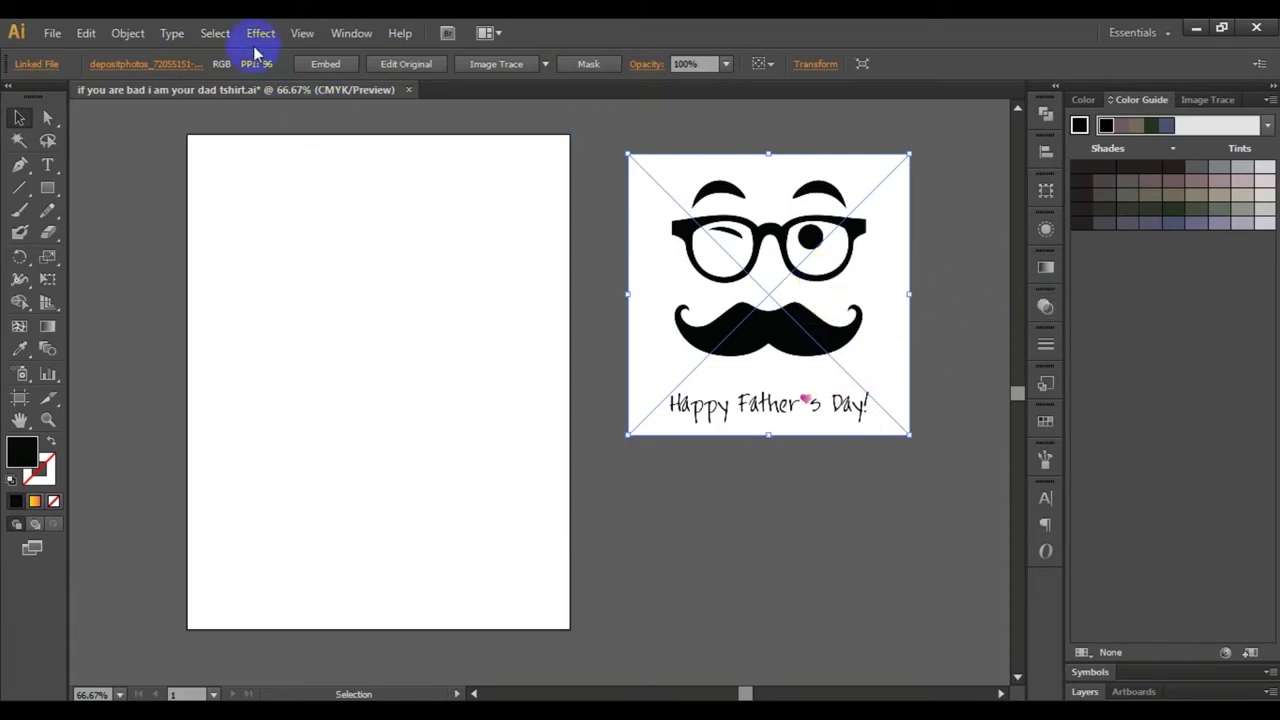
pyautogui.click(350, 34)
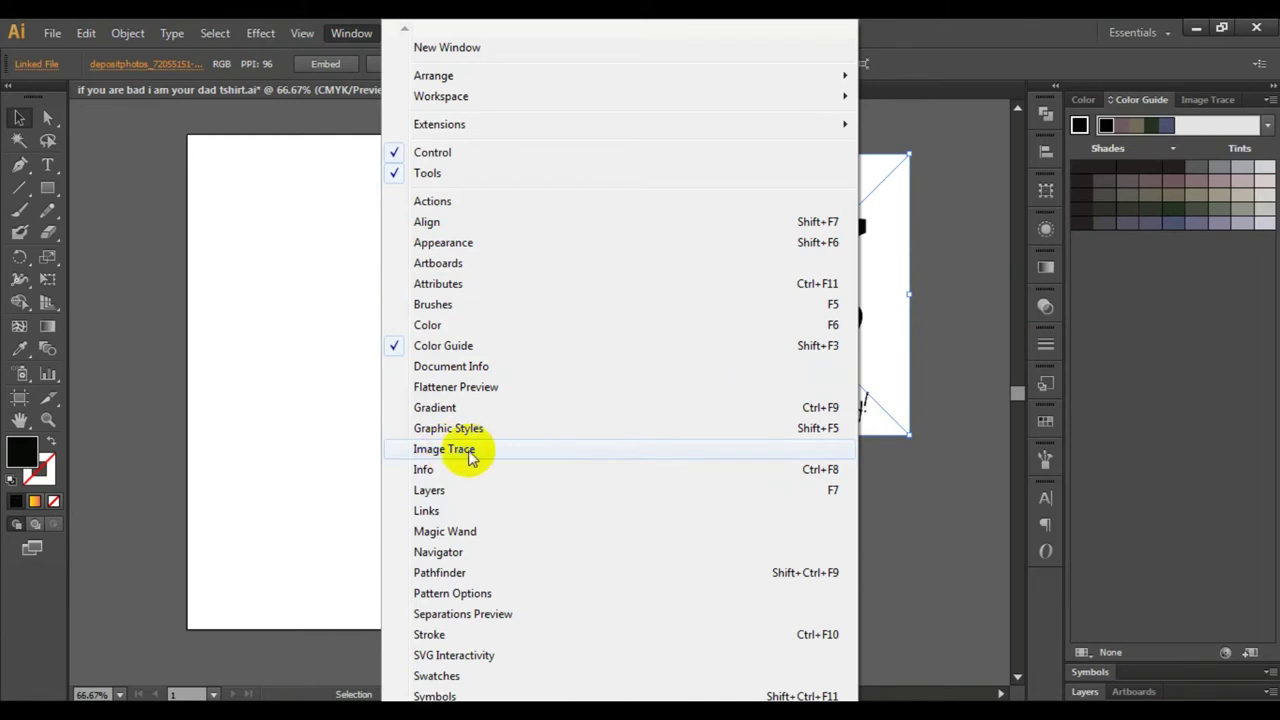
pyautogui.click(470, 450)
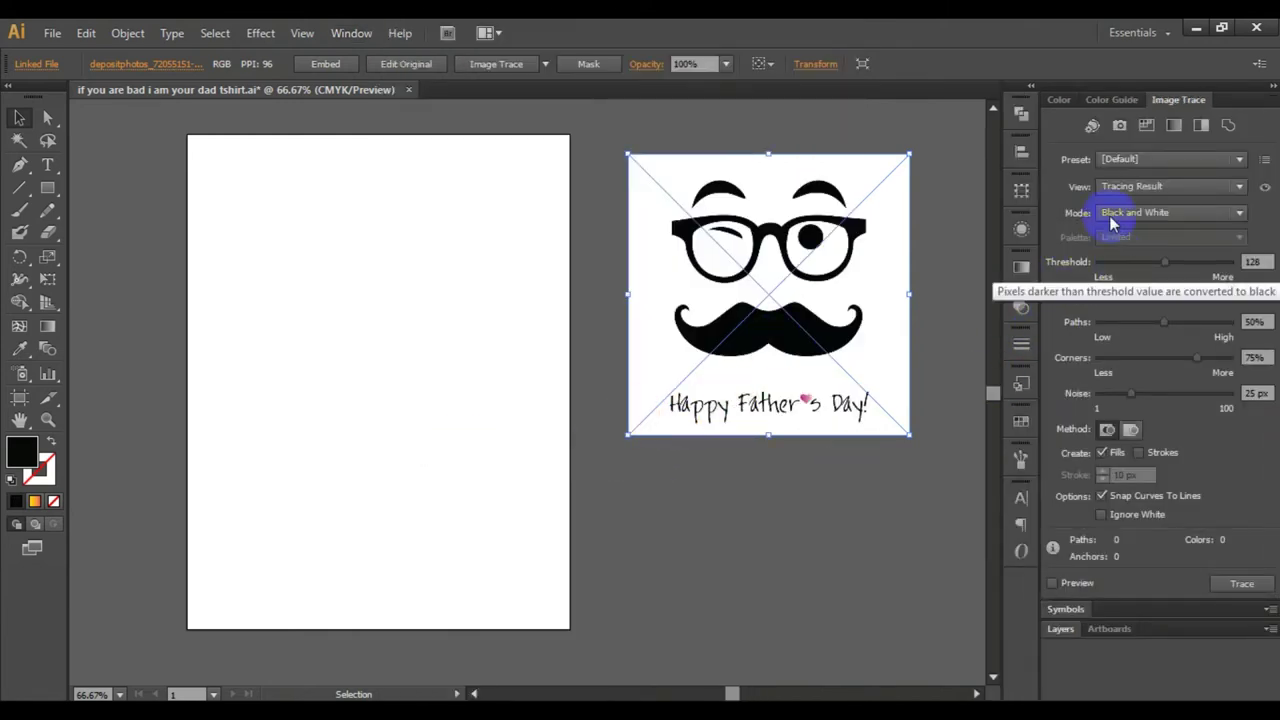
pyautogui.click(1102, 516)
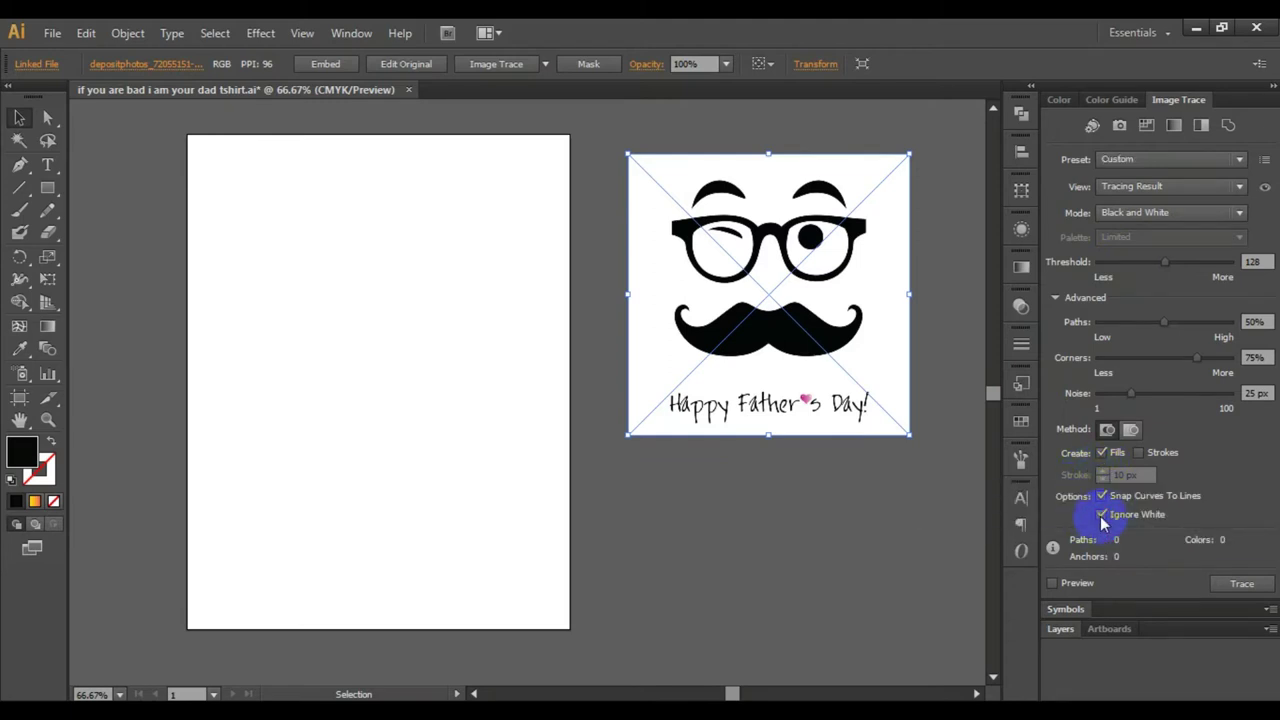
pyautogui.click(1052, 584)
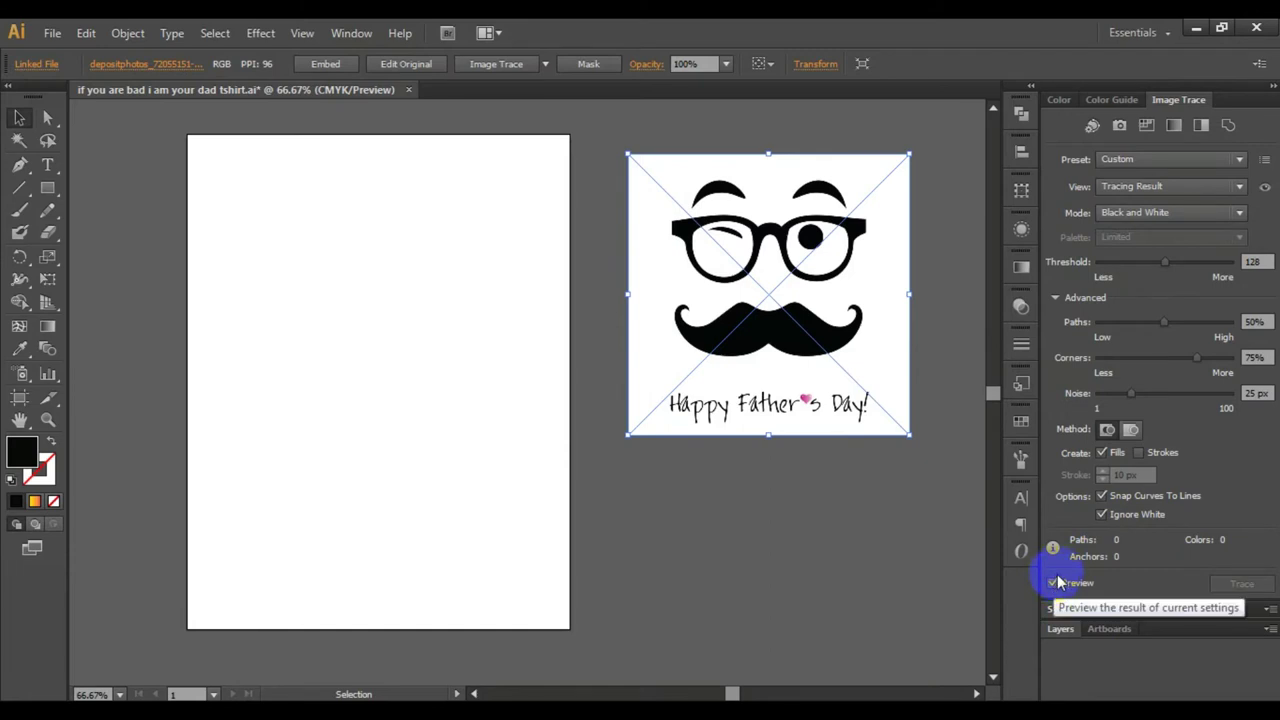
# Expand the traced glasses-and-mustache artwork with Object and Fill checked
pyautogui.click(848, 410)
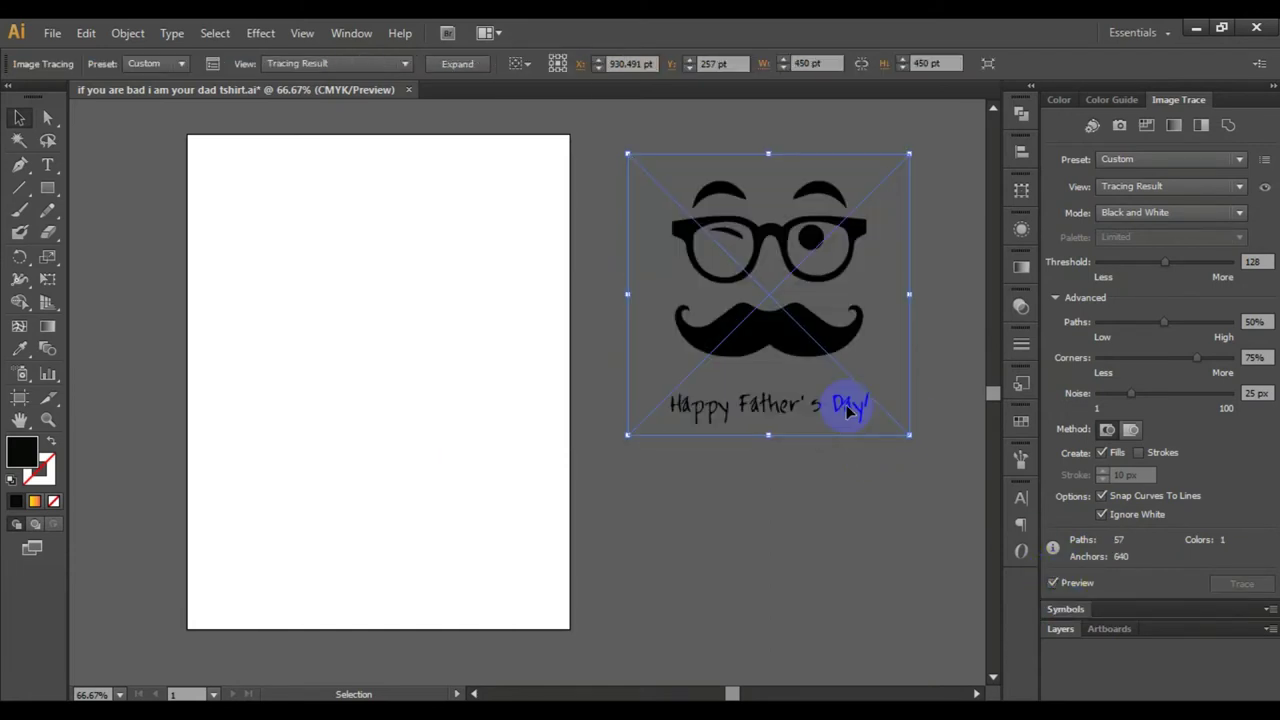
pyautogui.click(827, 521)
pyautogui.click(806, 234)
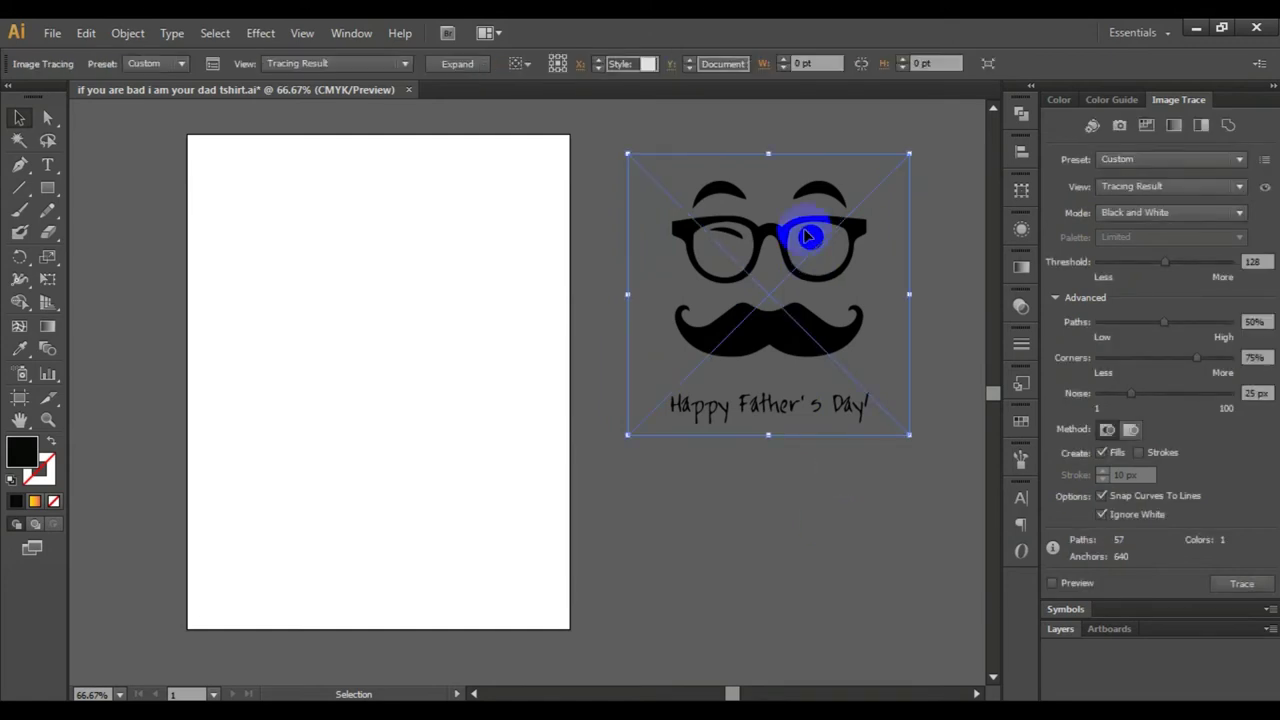
pyautogui.click(140, 35)
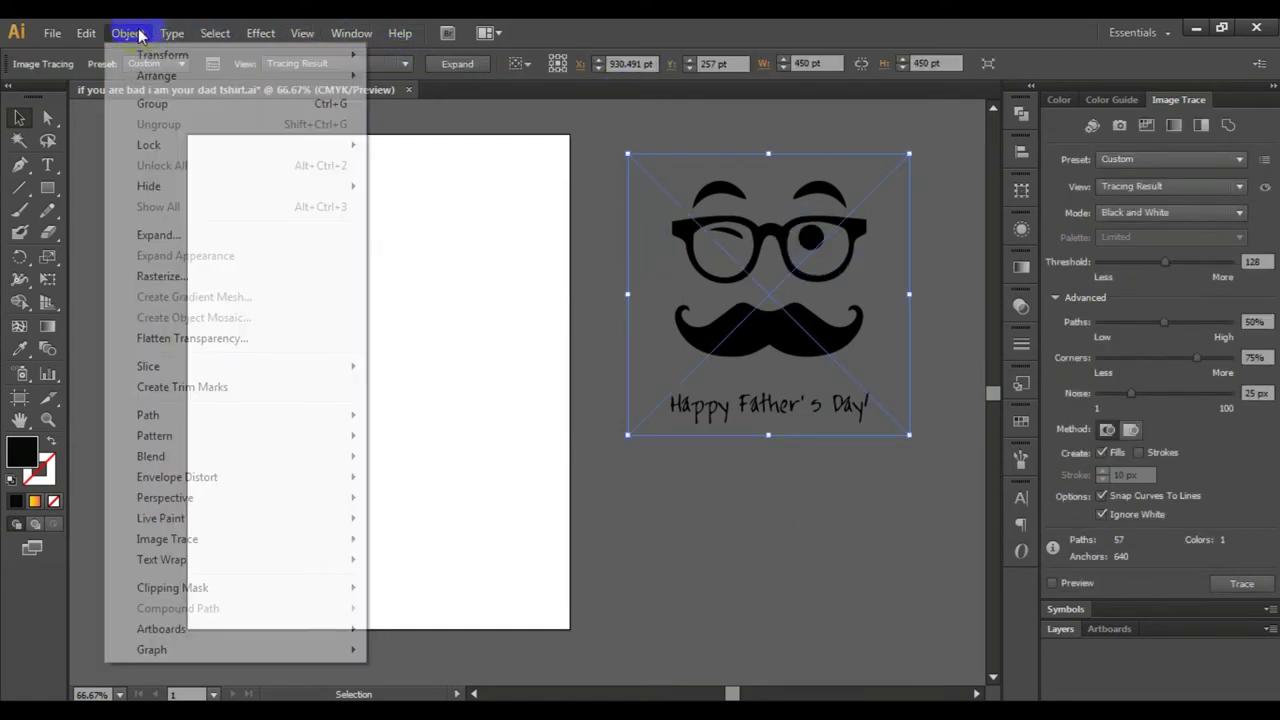
pyautogui.moveTo(155, 435)
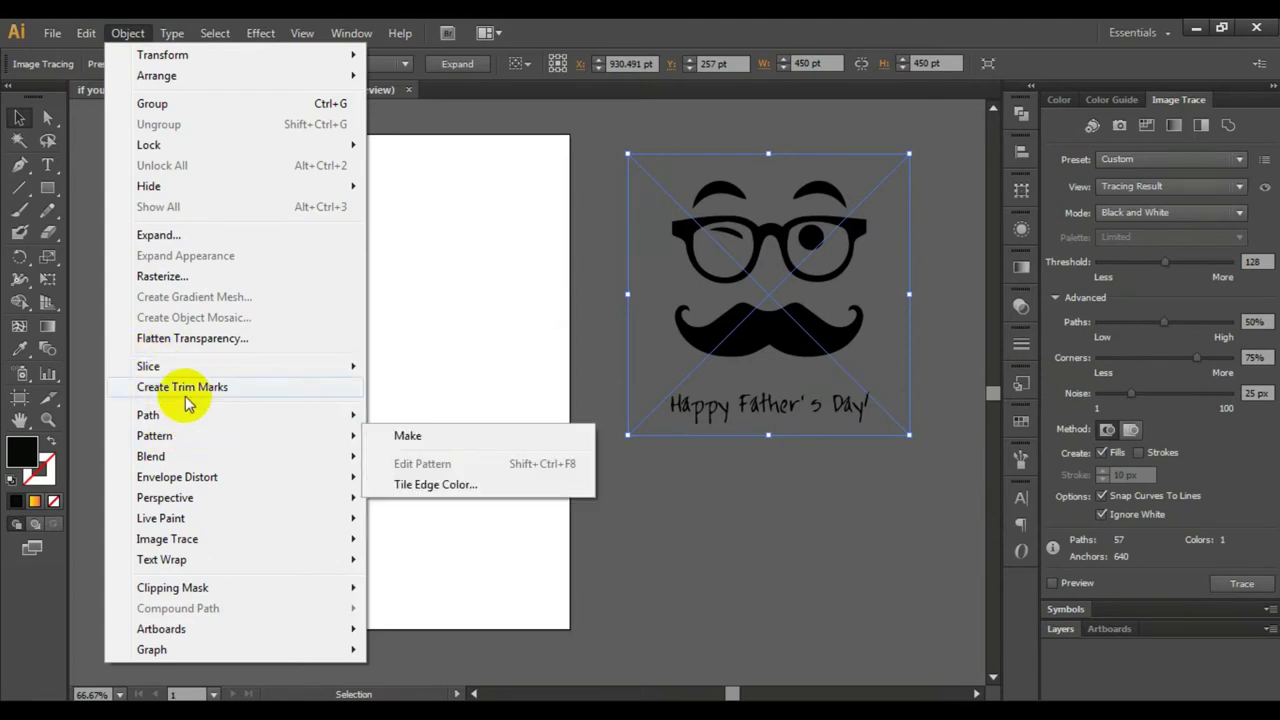
pyautogui.click(218, 237)
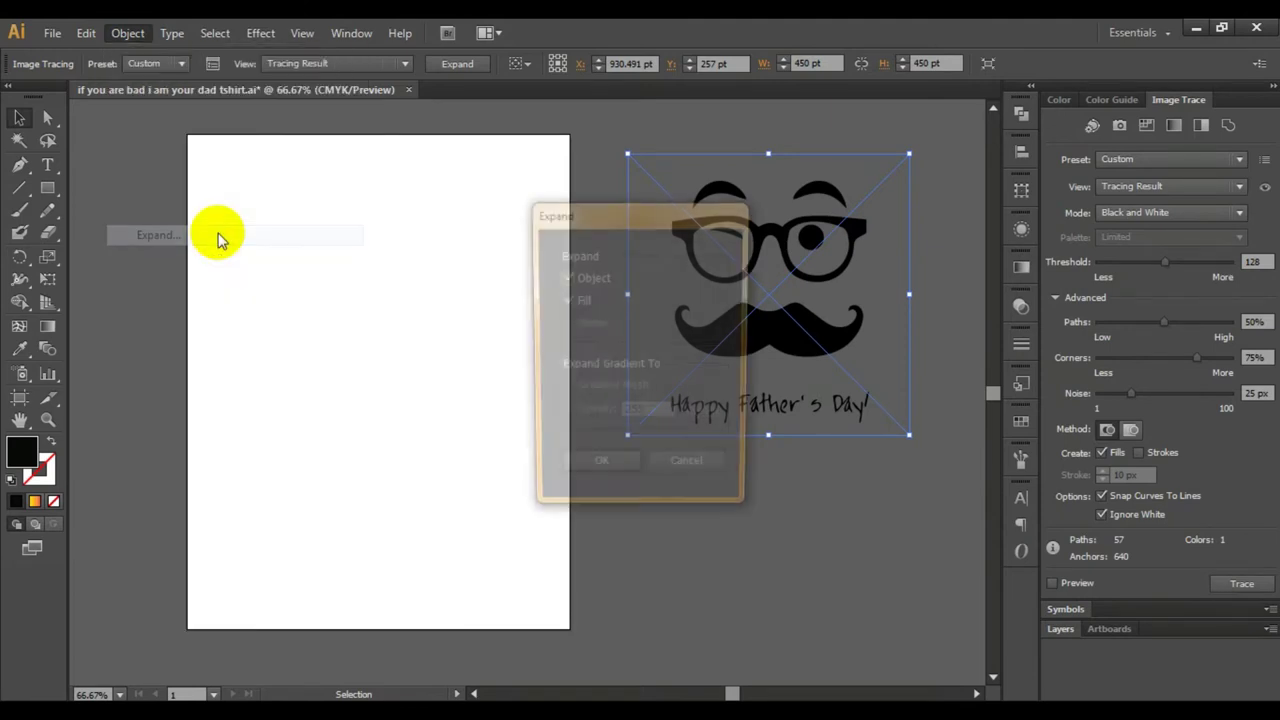
pyautogui.click(598, 474)
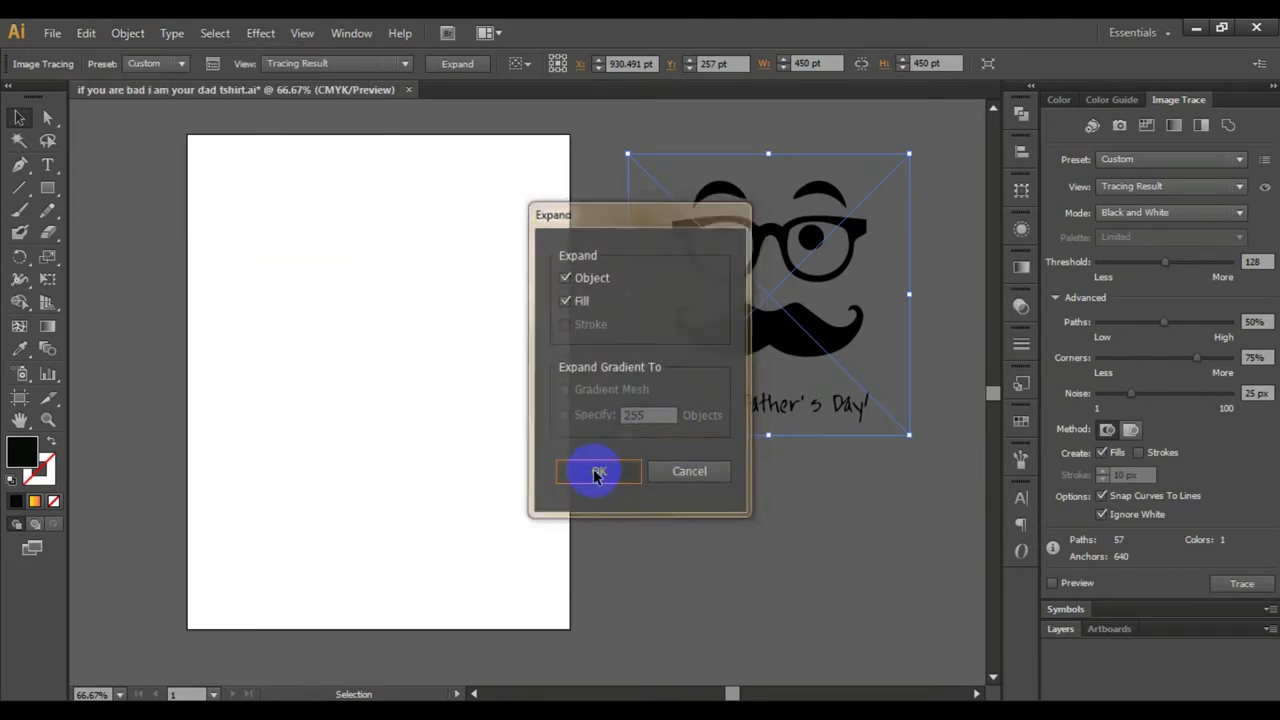
# Ungroup the expanded artwork twice via the right-click menu
pyautogui.click(735, 512)
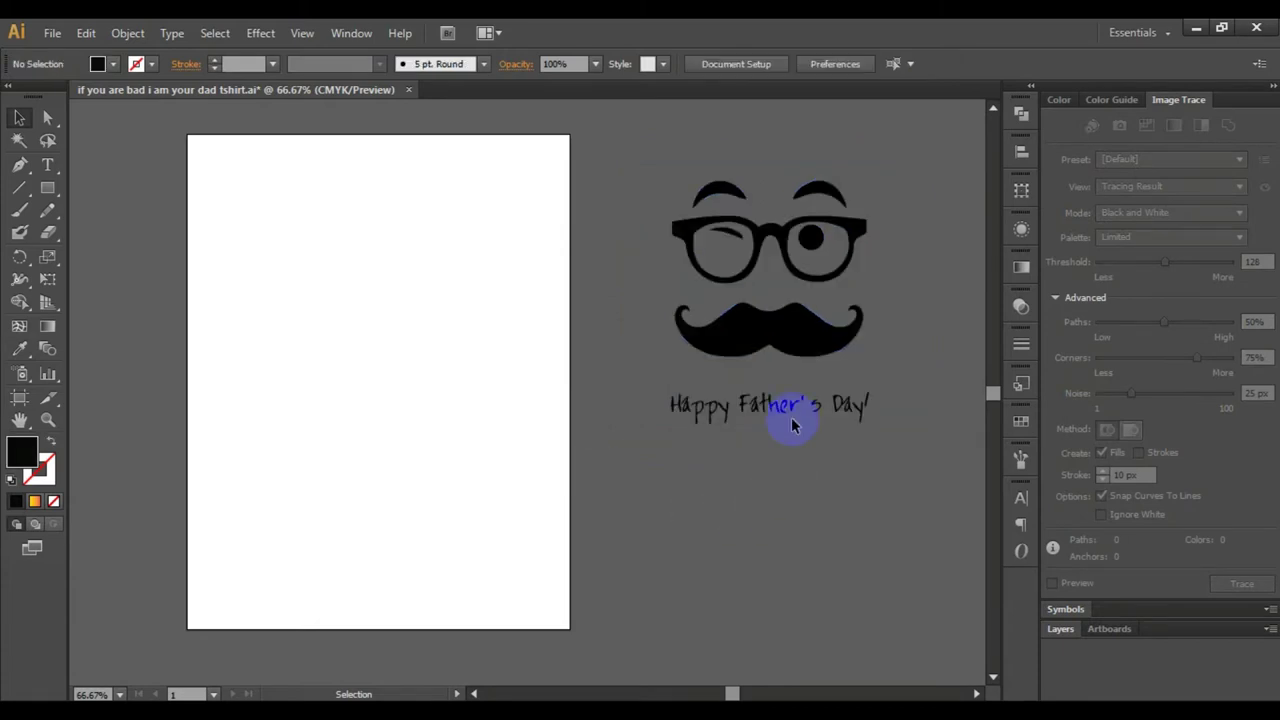
pyautogui.click(770, 330)
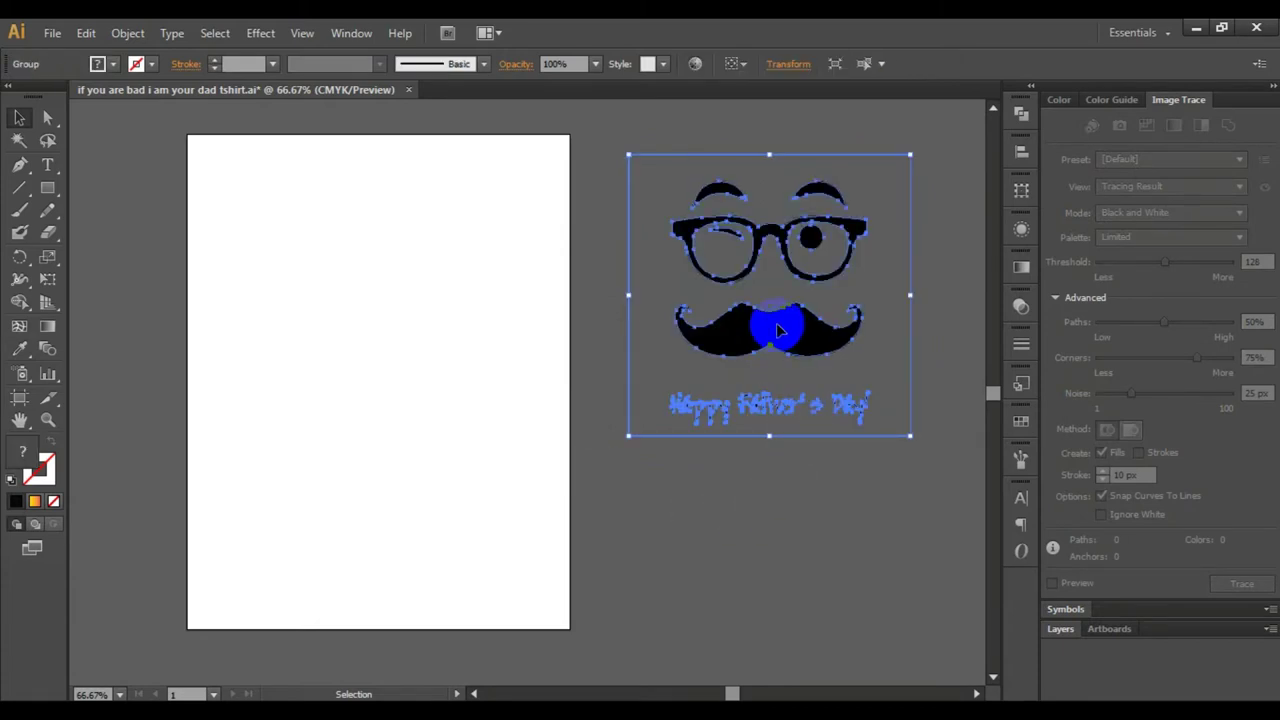
pyautogui.rightClick(776, 323)
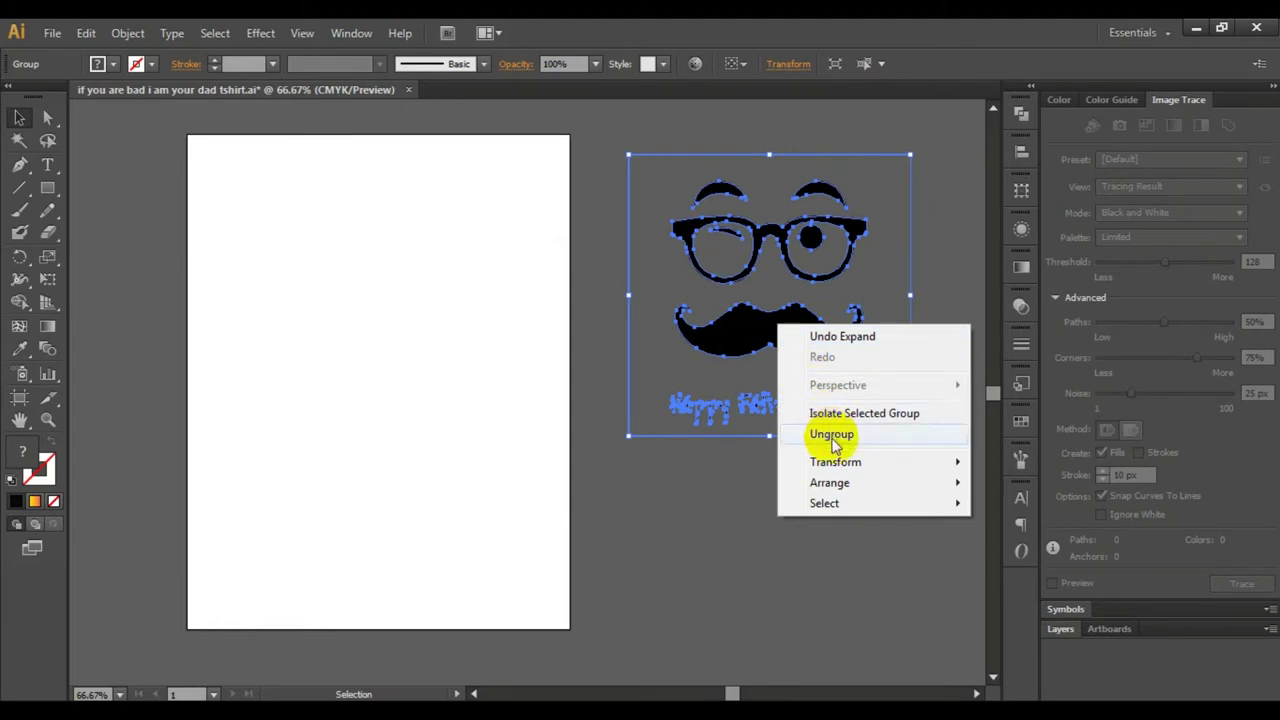
pyautogui.click(833, 438)
pyautogui.rightClick(797, 341)
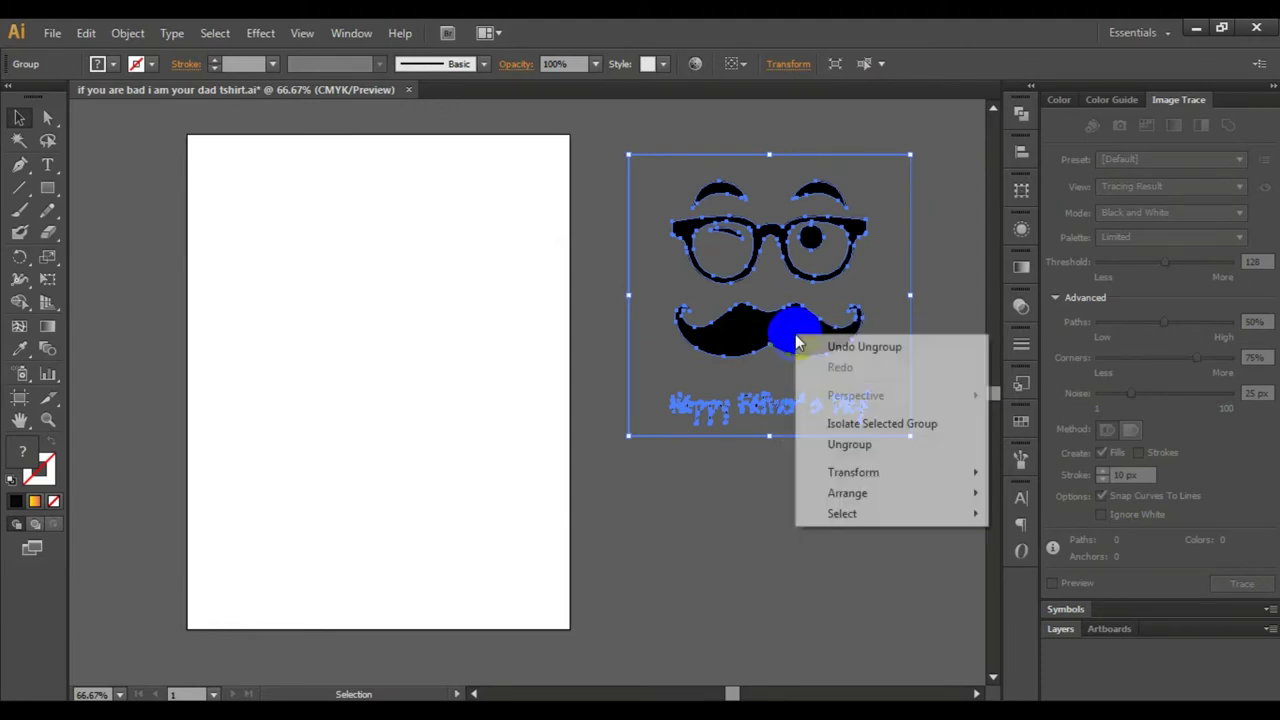
pyautogui.click(846, 443)
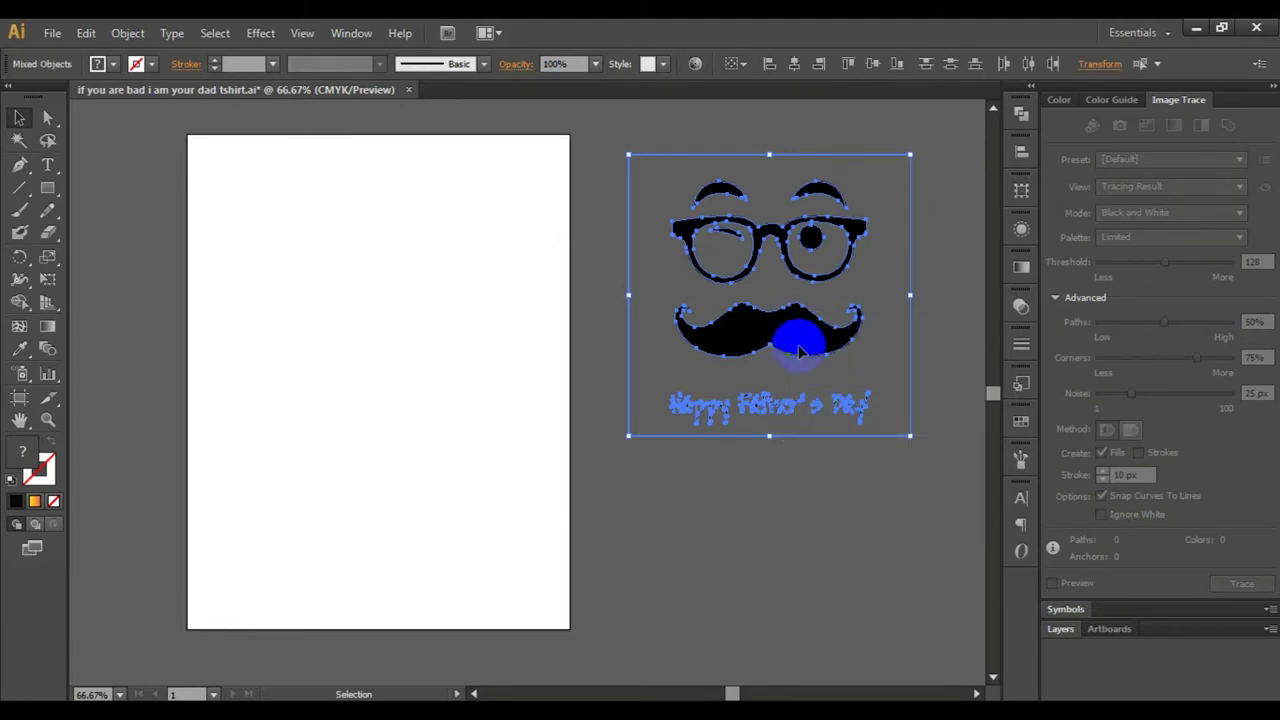
# Check that the mustache, lenses, eyebrows and letters select as separate pieces
pyautogui.click(773, 350)
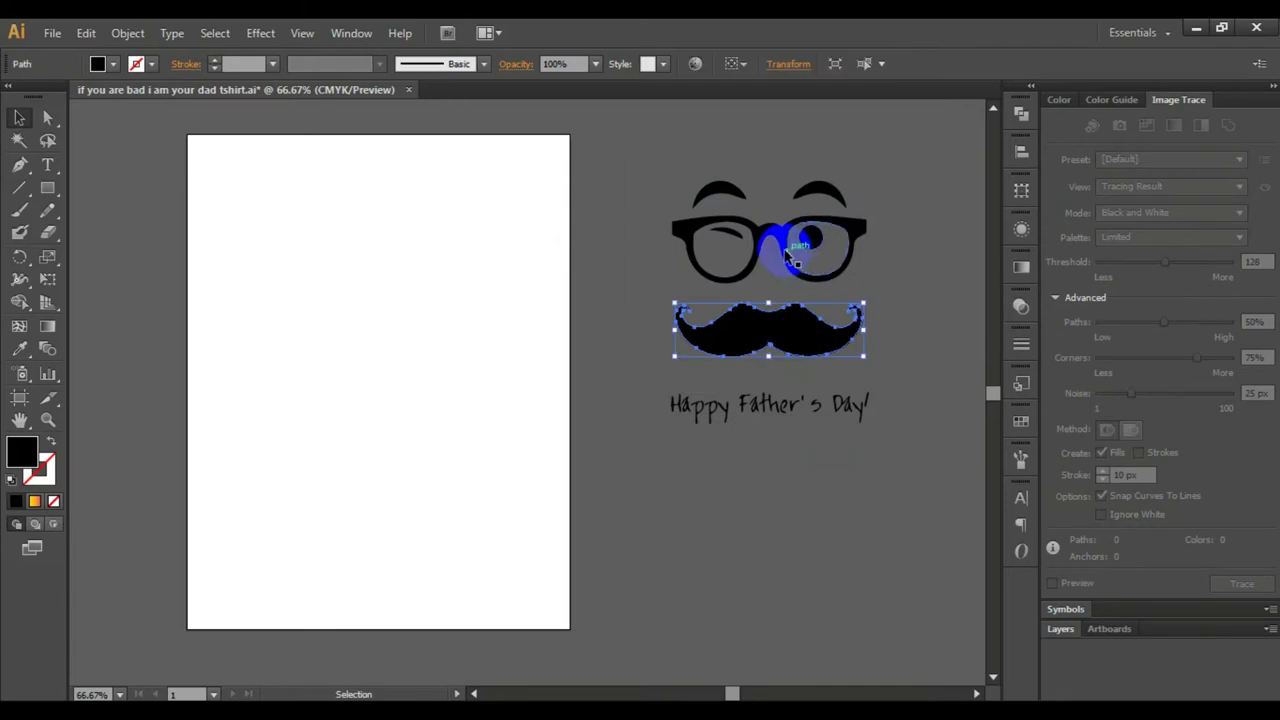
pyautogui.click(790, 252)
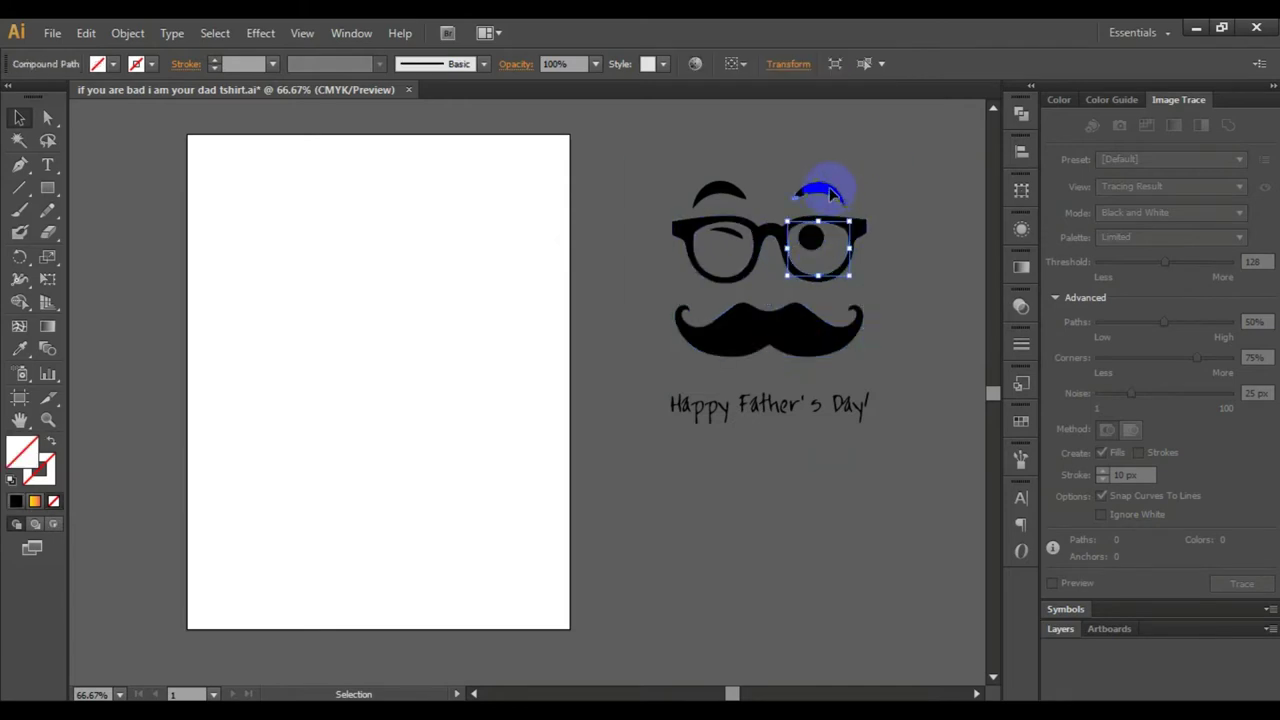
pyautogui.click(830, 193)
pyautogui.click(642, 406)
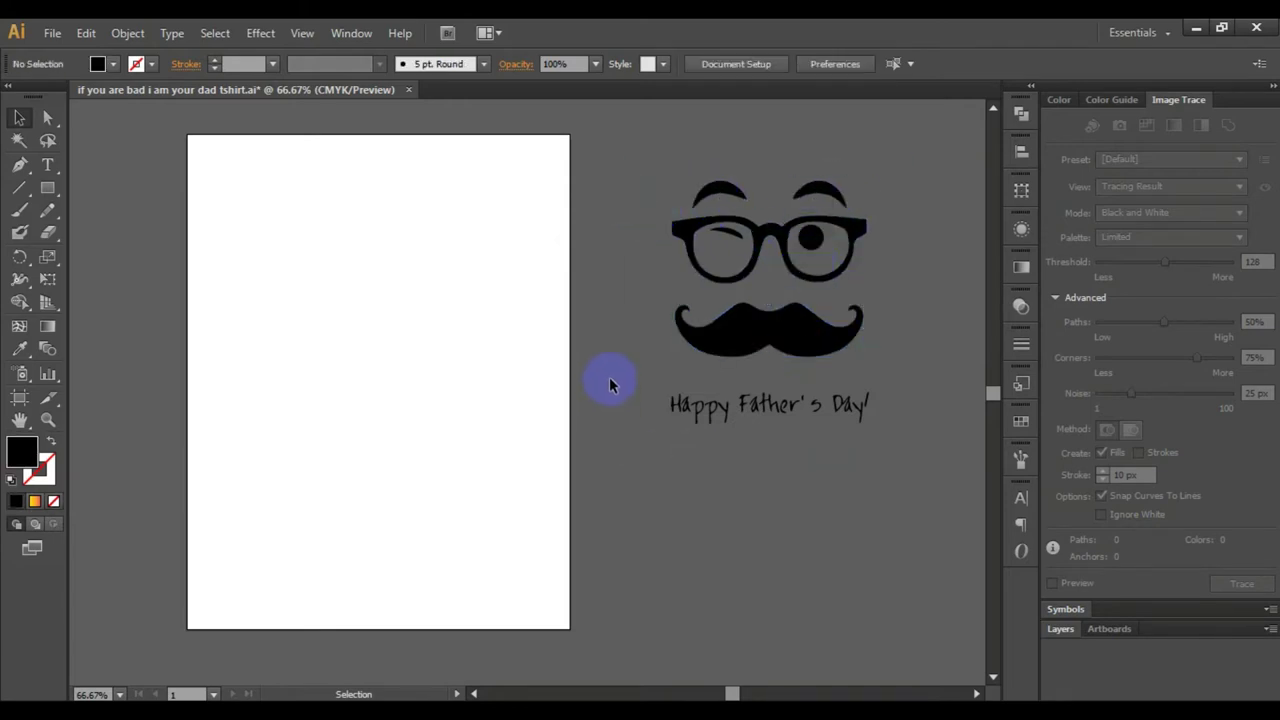
pyautogui.click(634, 380)
pyautogui.click(714, 429)
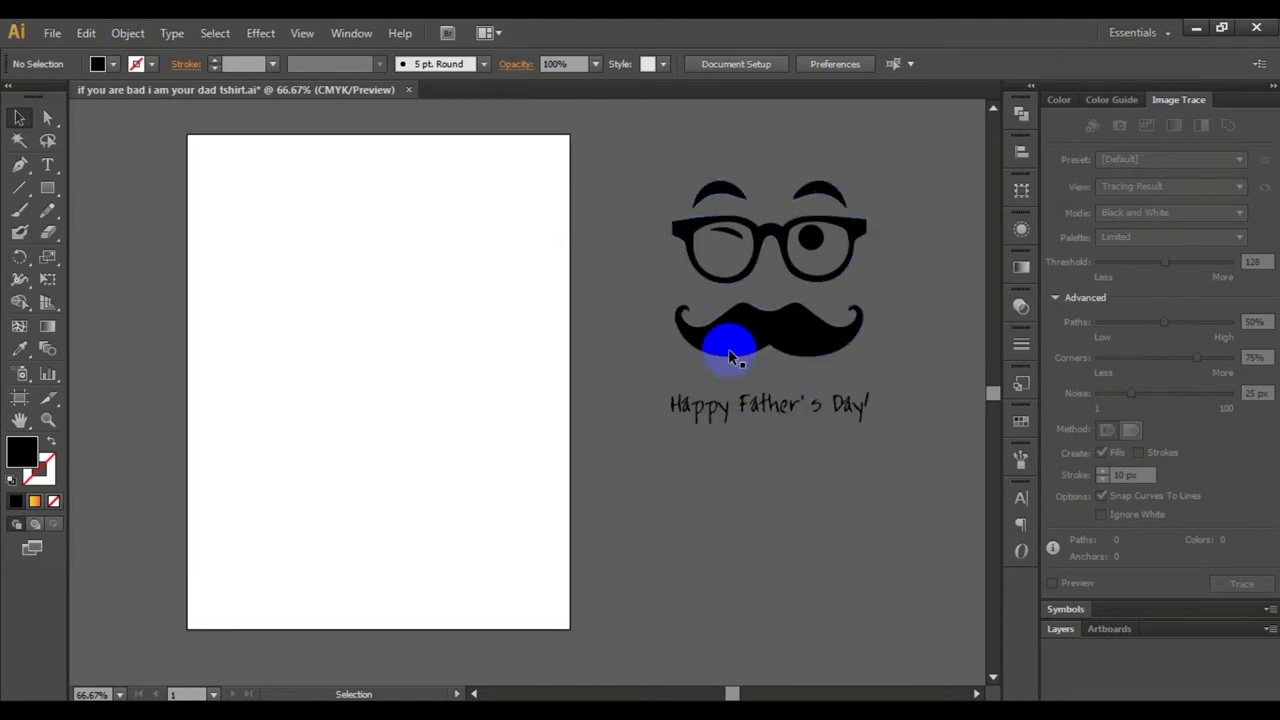
pyautogui.click(724, 412)
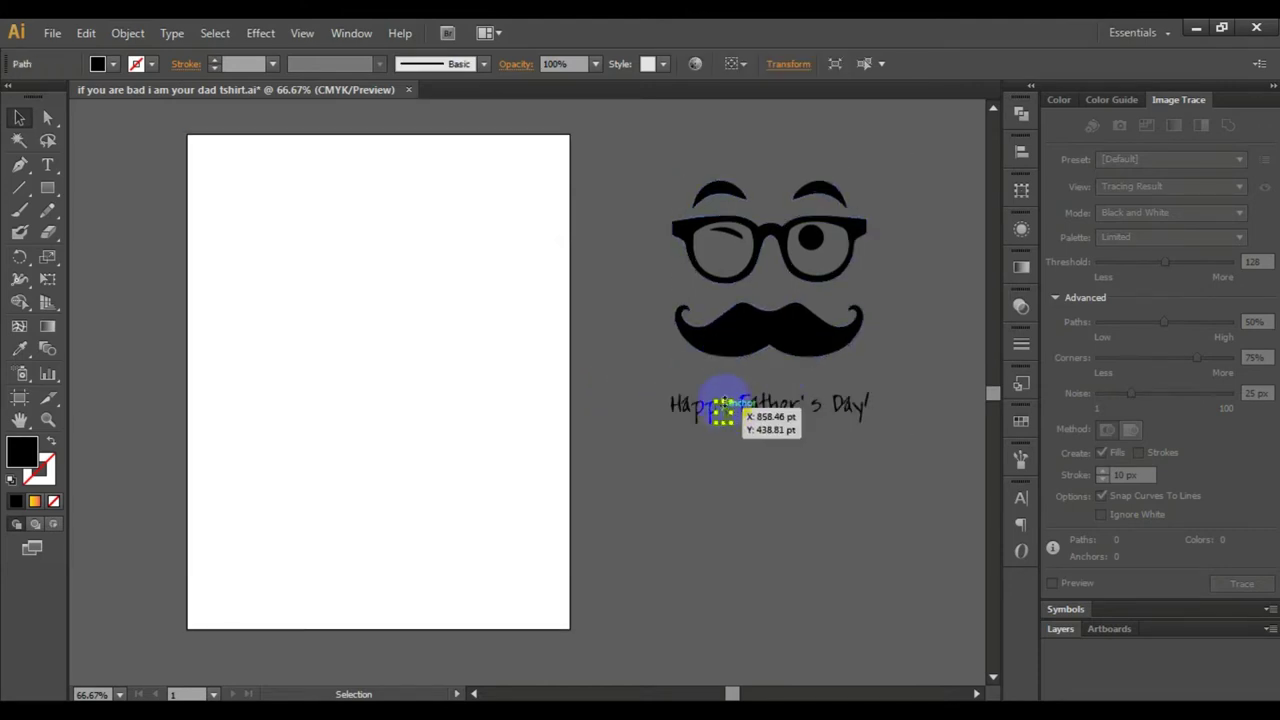
pyautogui.click(720, 348)
# Select the mustache, glasses and both eyebrows together, then select all the artwork
pyautogui.press('a')
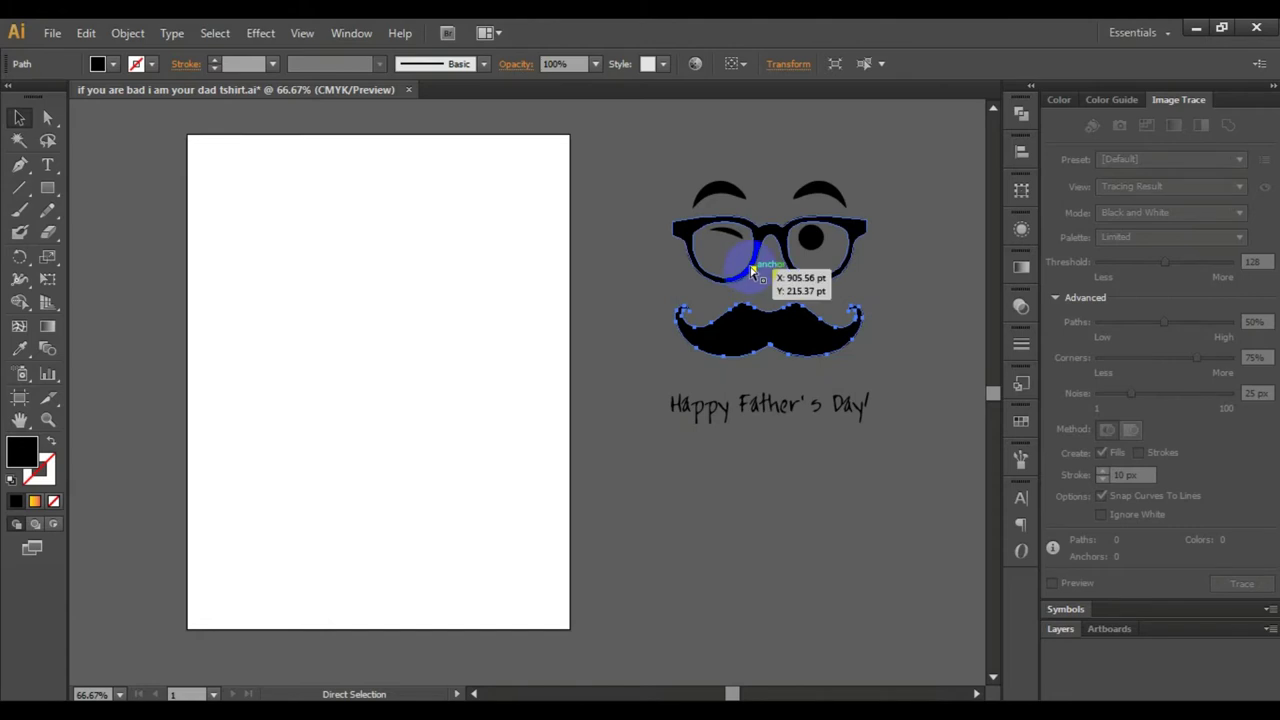
pyautogui.press('v')
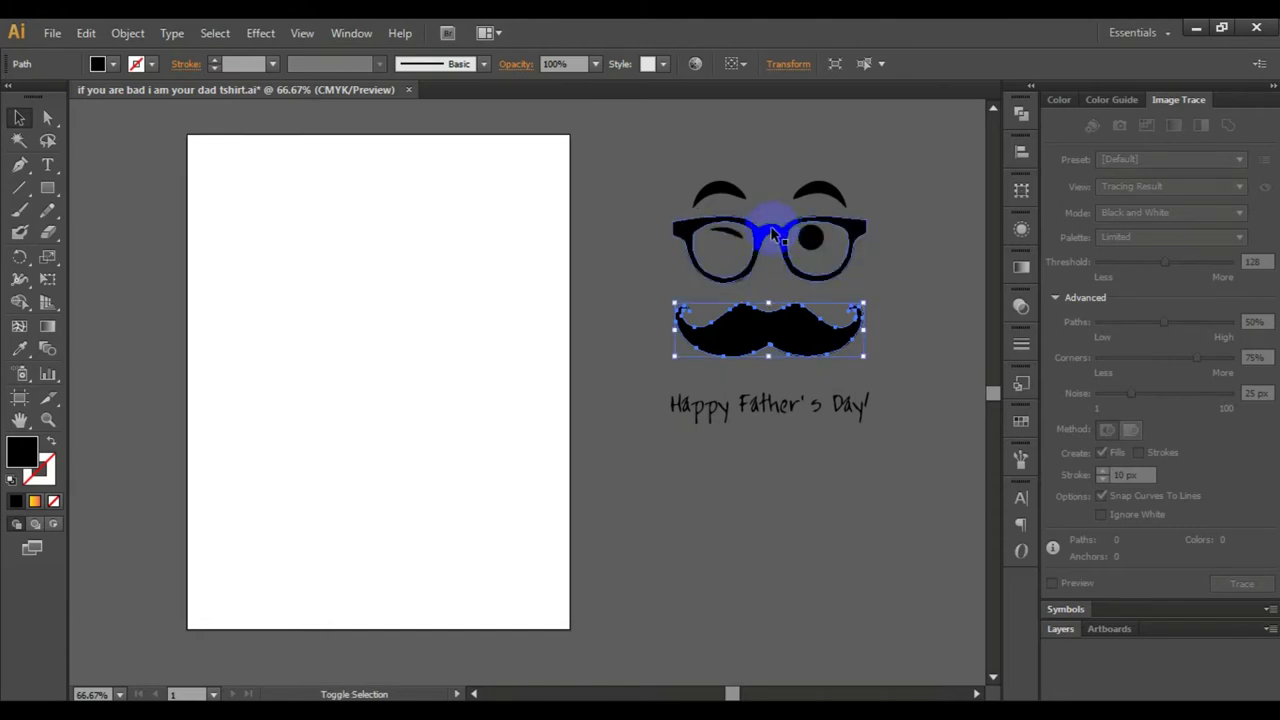
pyautogui.keyDown('shift'); pyautogui.click(772, 235); pyautogui.keyUp('shift')
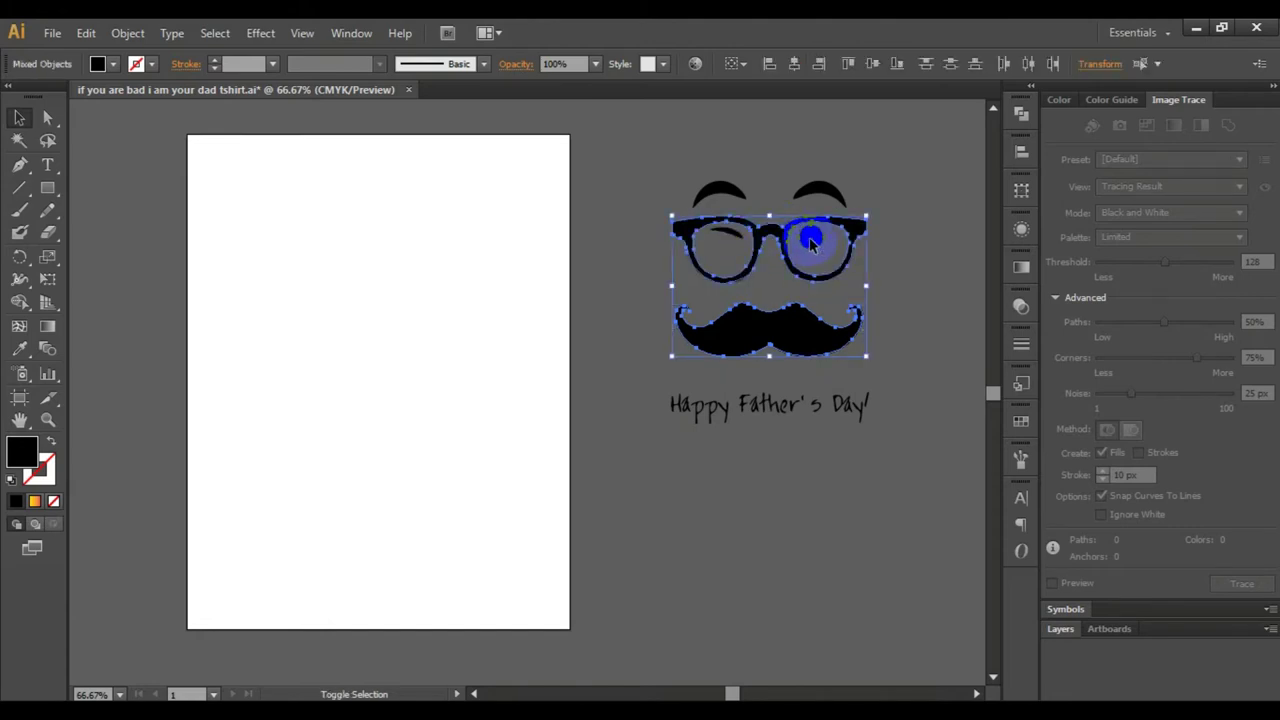
pyautogui.keyDown('shift'); pyautogui.click(818, 192); pyautogui.keyUp('shift')
pyautogui.keyDown('shift'); pyautogui.click(733, 192); pyautogui.keyUp('shift')
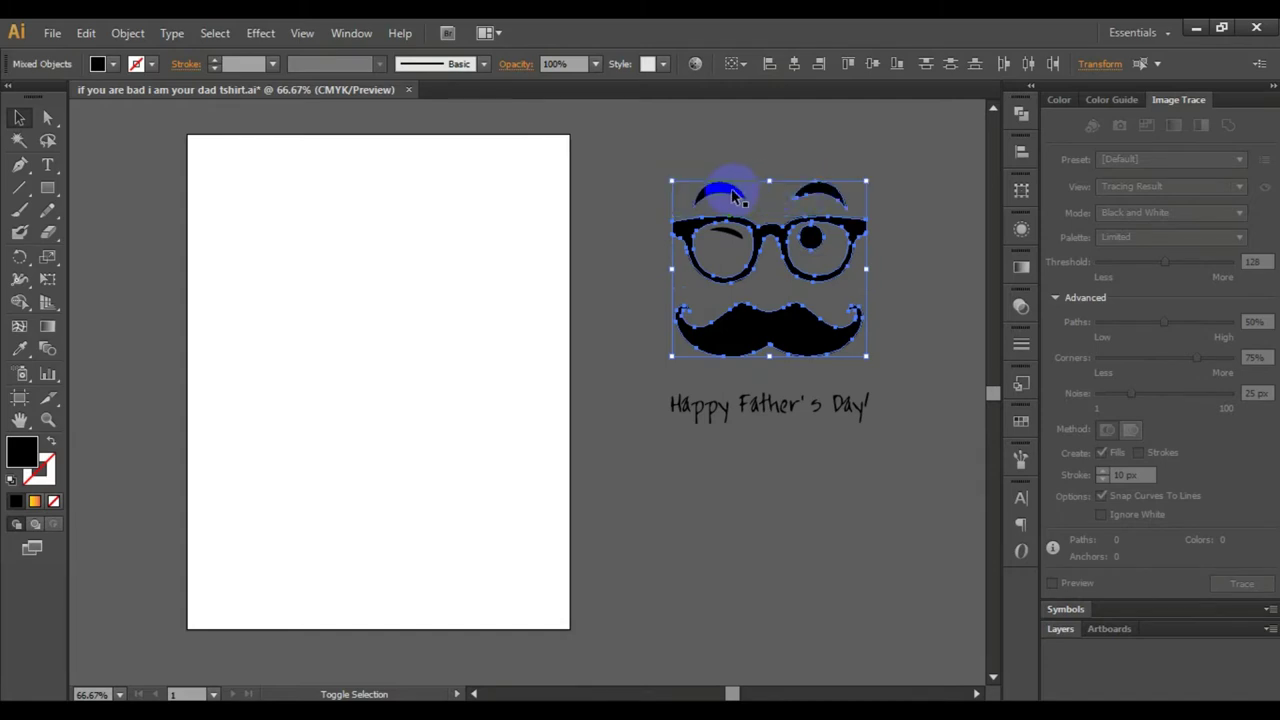
pyautogui.press('a')
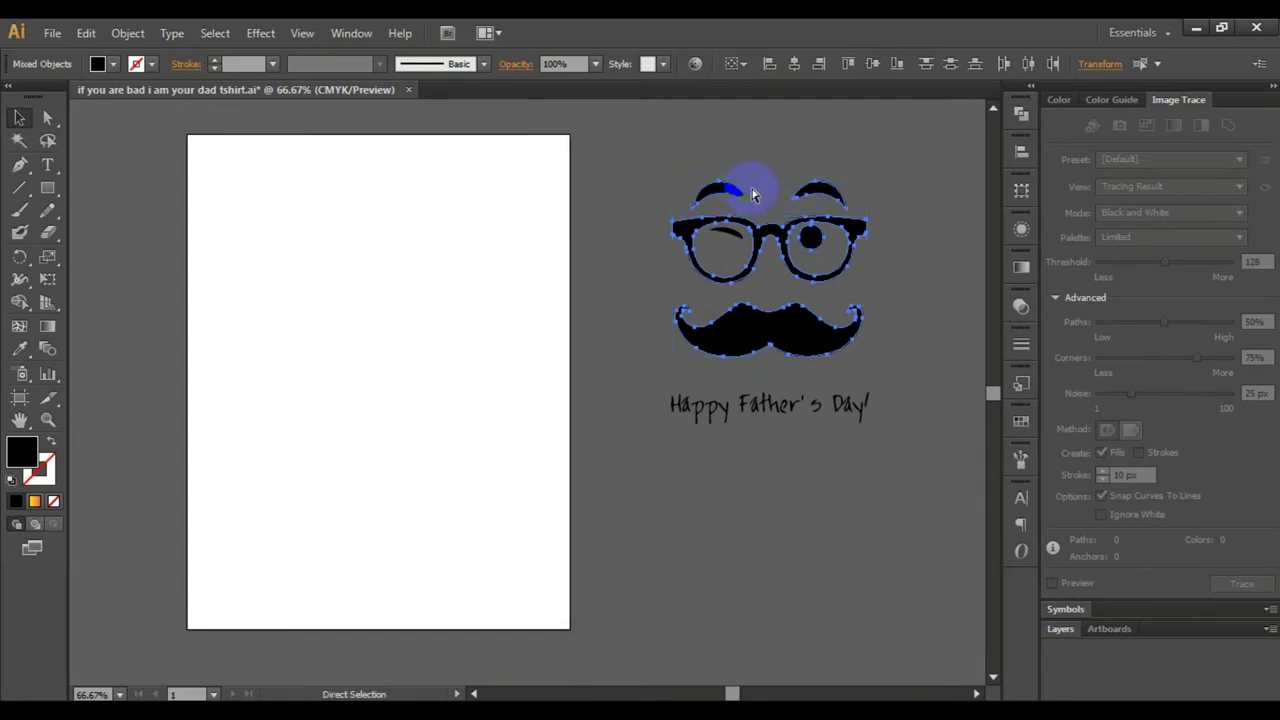
pyautogui.press('v')
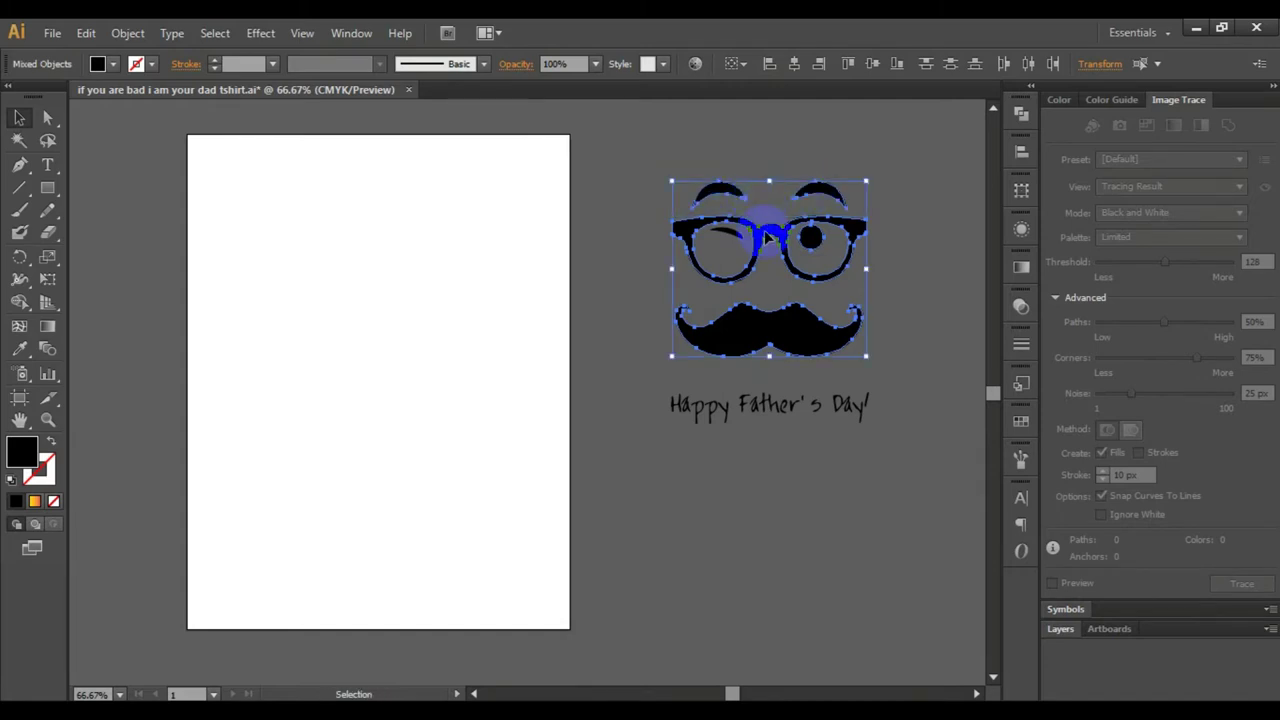
pyautogui.hotkey('ctrl', 'a')
# Paste a copy of the glasses-and-mustache face at the top of the artboard
pyautogui.click(432, 305)
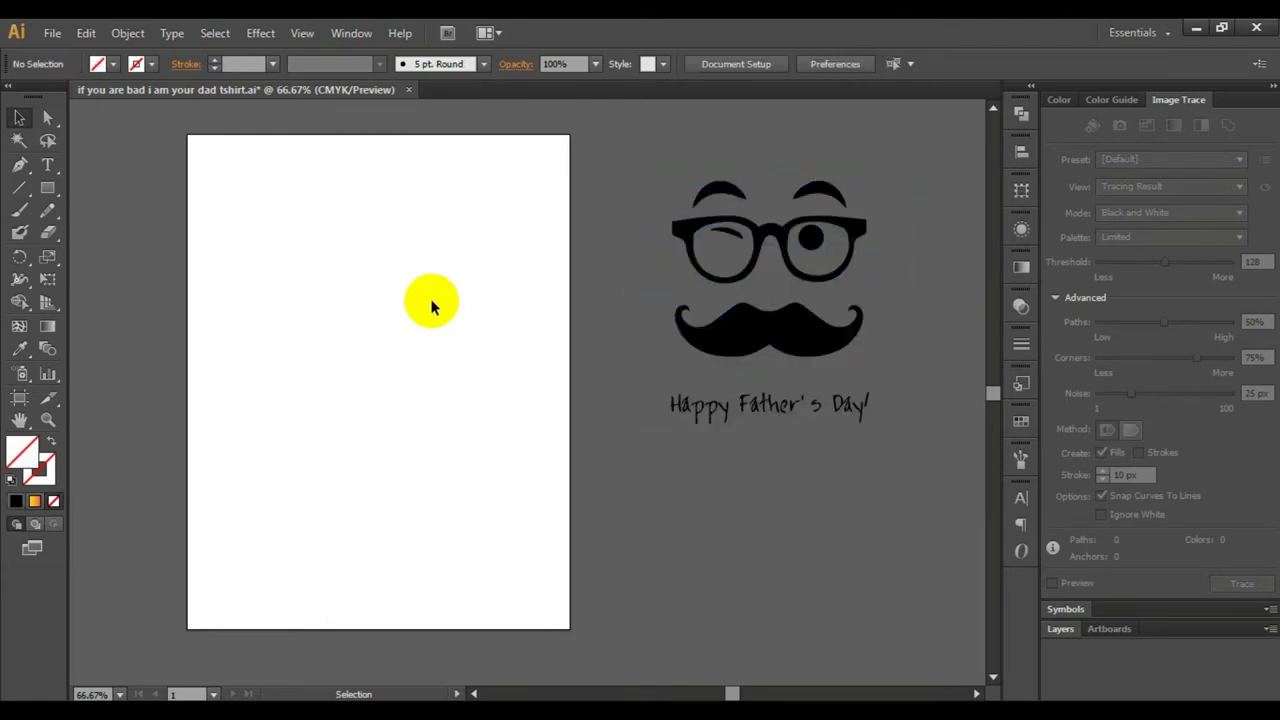
pyautogui.hotkey('ctrl', 'v')
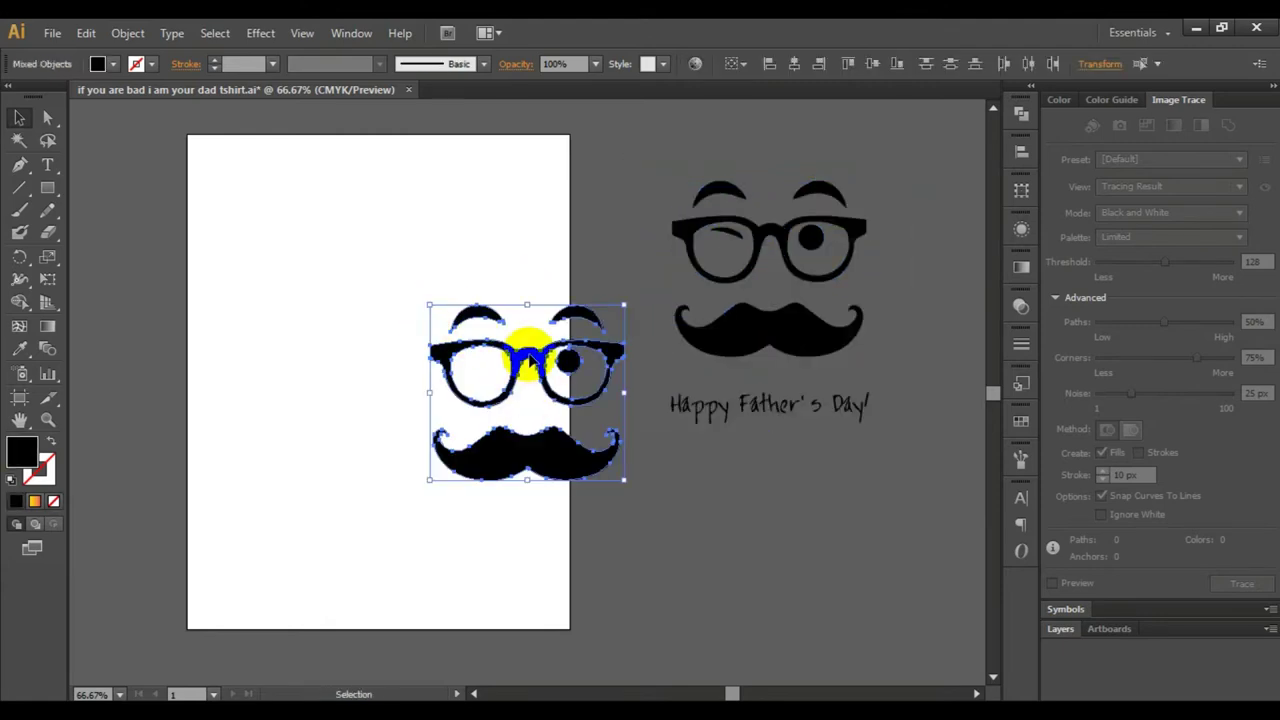
pyautogui.moveTo(527, 362); pyautogui.dragTo(370, 232)
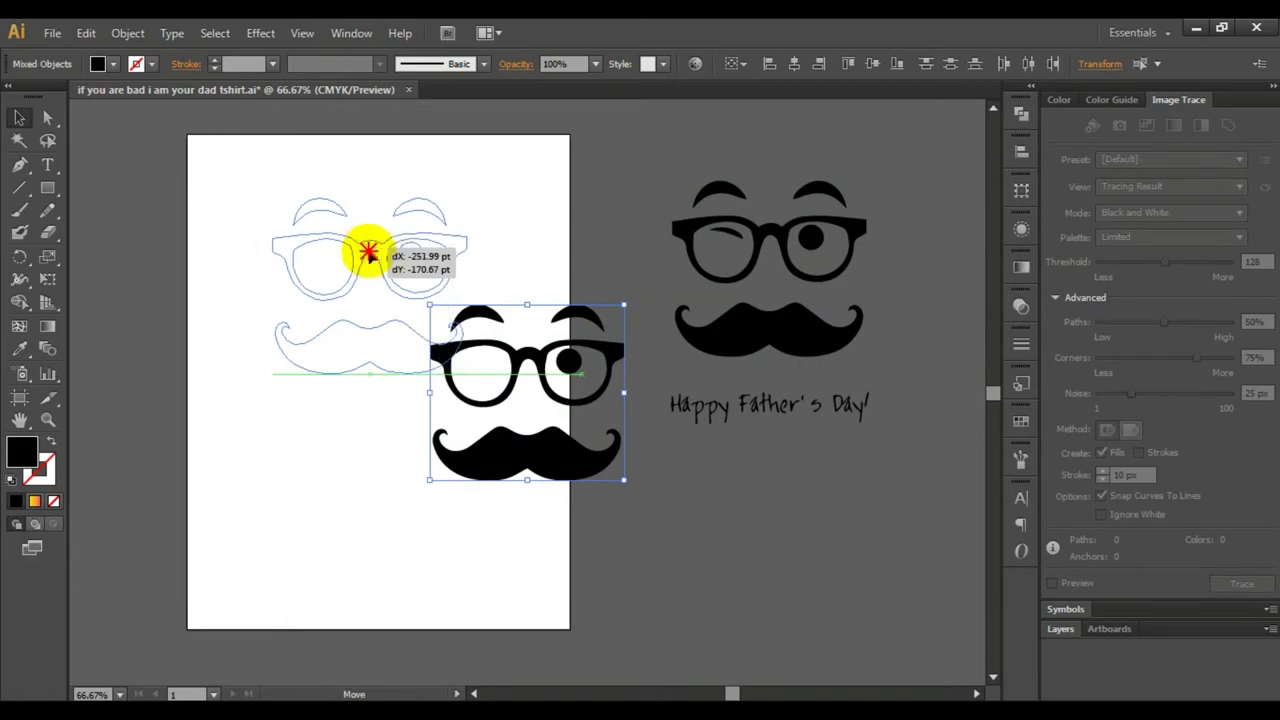
pyautogui.click(410, 395)
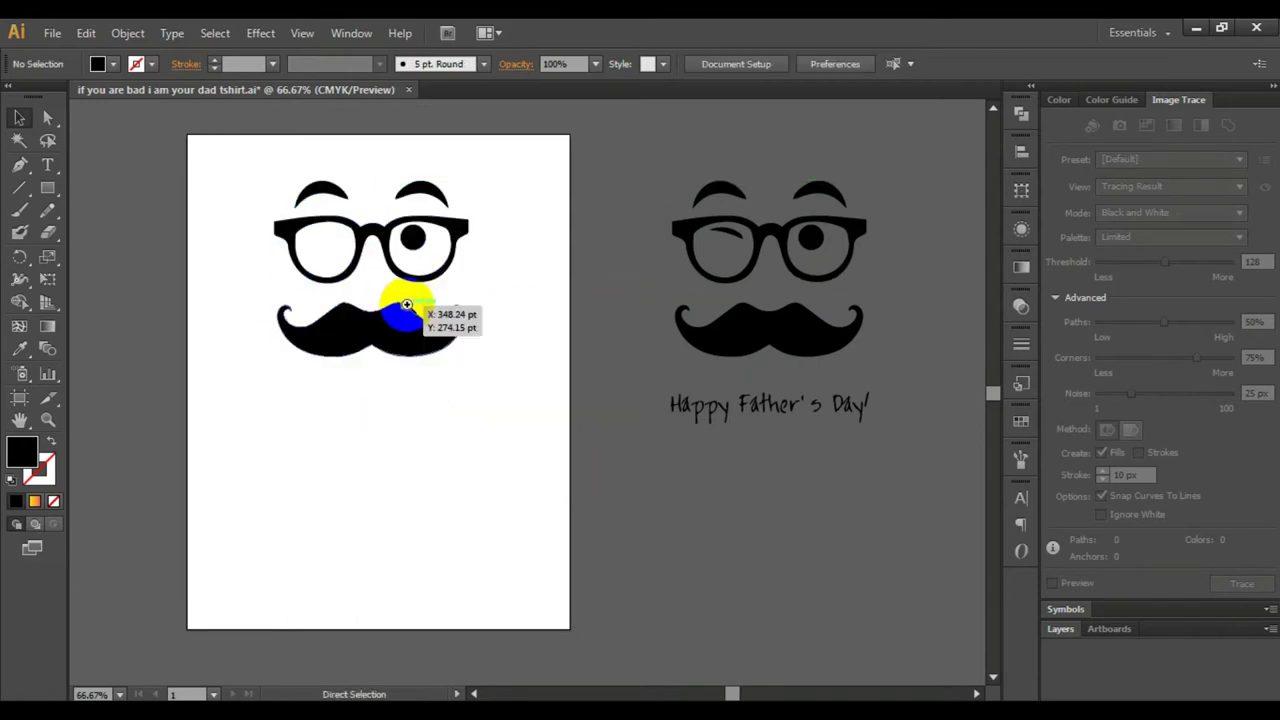
pyautogui.click(386, 298)
pyautogui.moveTo(514, 243); pyautogui.dragTo(540, 216)
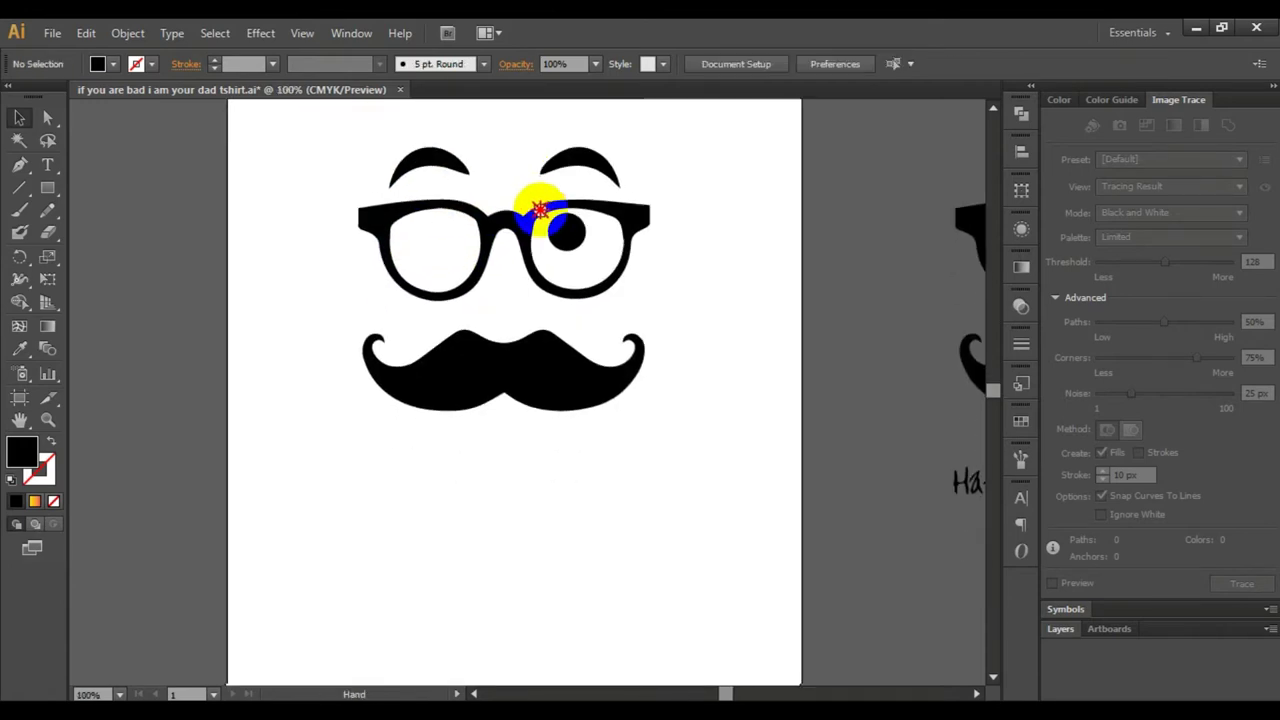
# Duplicate the right lens's pupil into the left lens
pyautogui.click(595, 255)
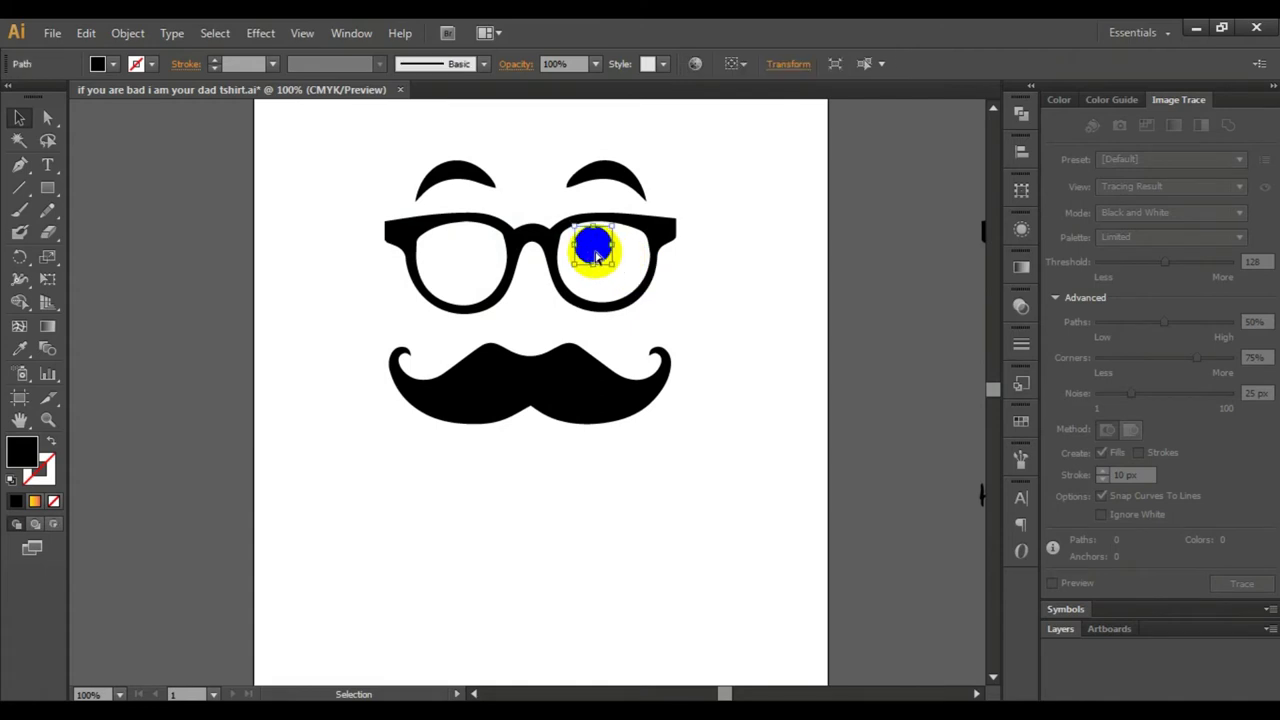
pyautogui.moveTo(595, 255)
pyautogui.mouseDown()
pyautogui.moveTo(540, 378)
pyautogui.moveTo(470, 245)
pyautogui.mouseUp()
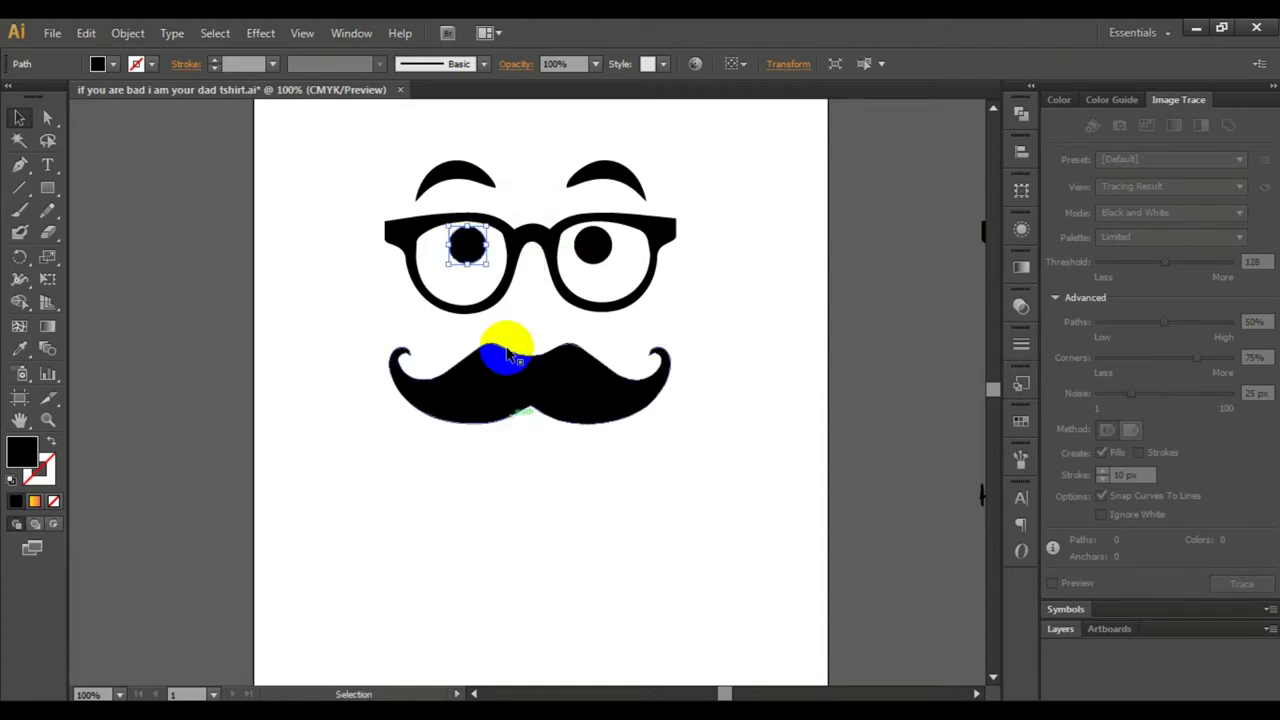
pyautogui.click(609, 531)
pyautogui.scroll(-2, 629, 414)
pyautogui.scroll(1, 548, 312)
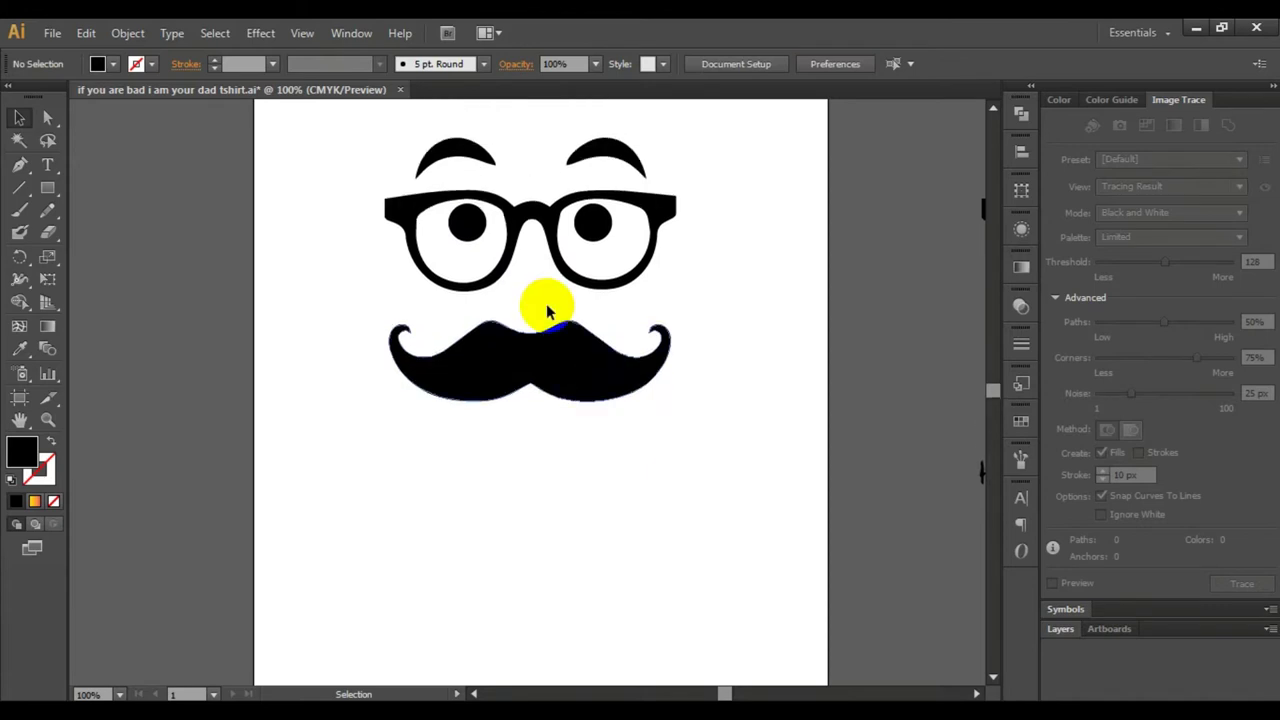
pyautogui.click(463, 230)
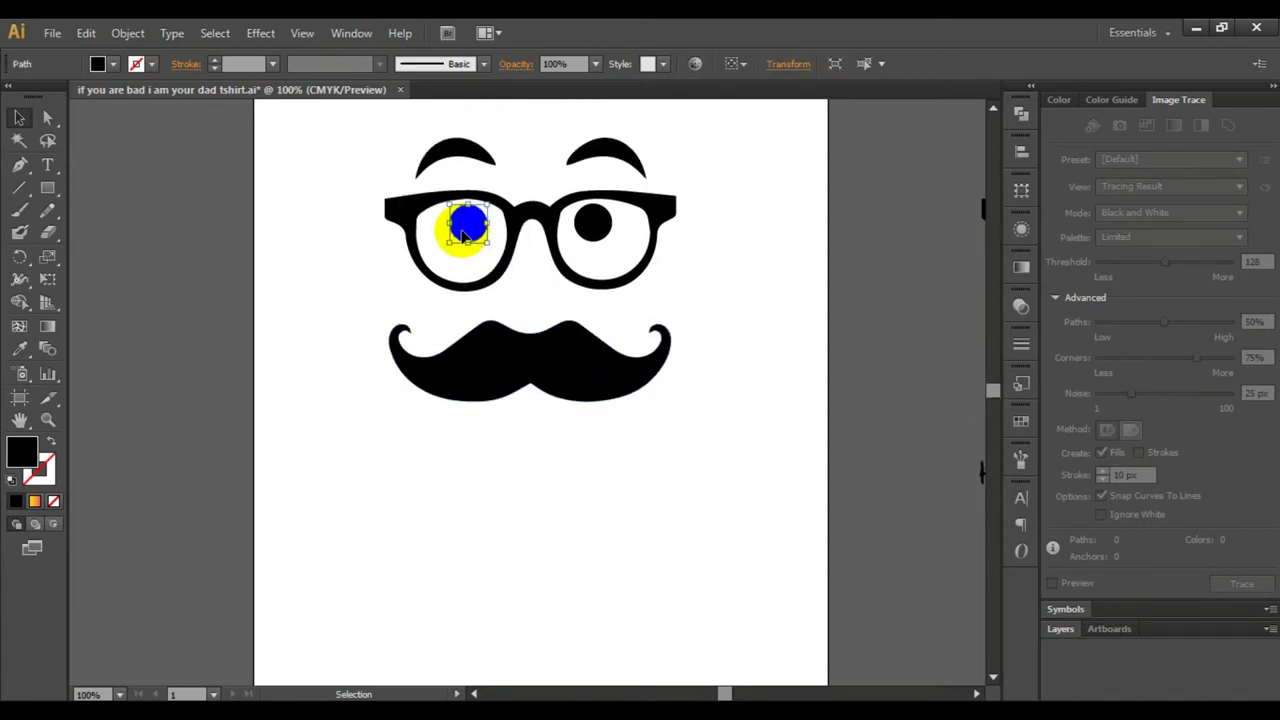
pyautogui.click(629, 443)
# Zoom out to the whole artboard, then zoom back in on the mustache
pyautogui.scroll(-1, 629, 445)
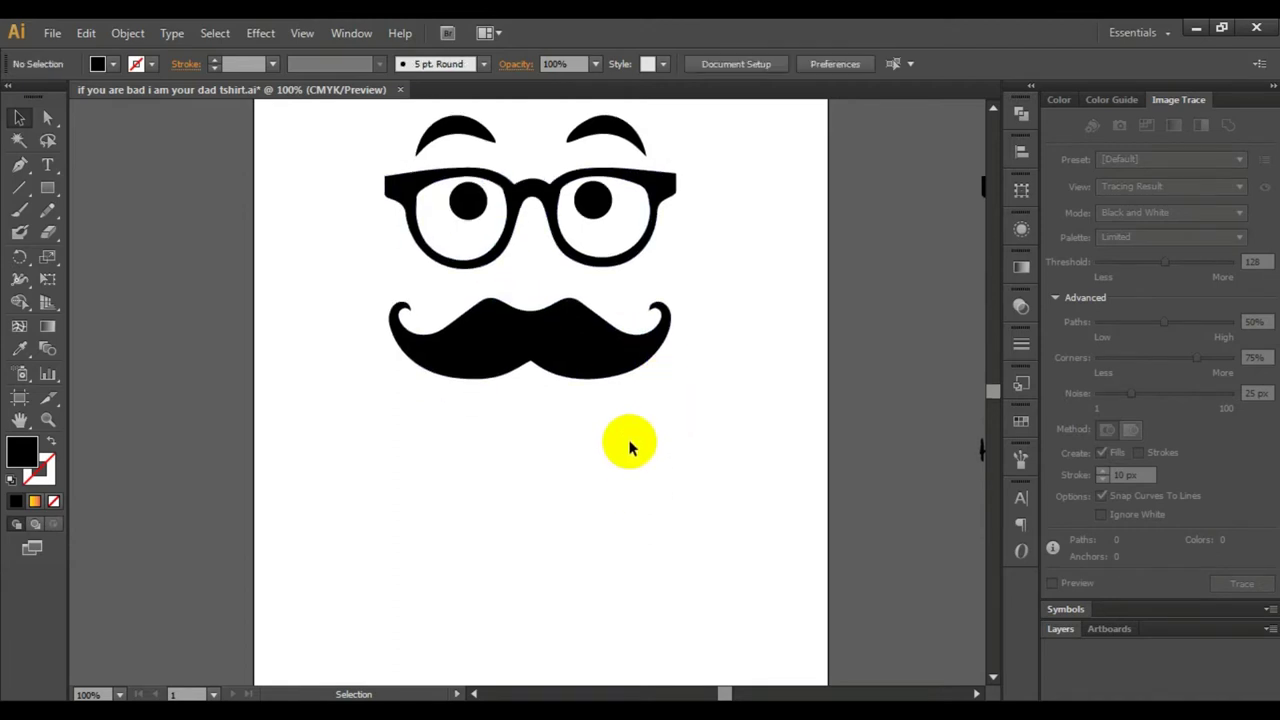
pyautogui.scroll(2, 629, 445)
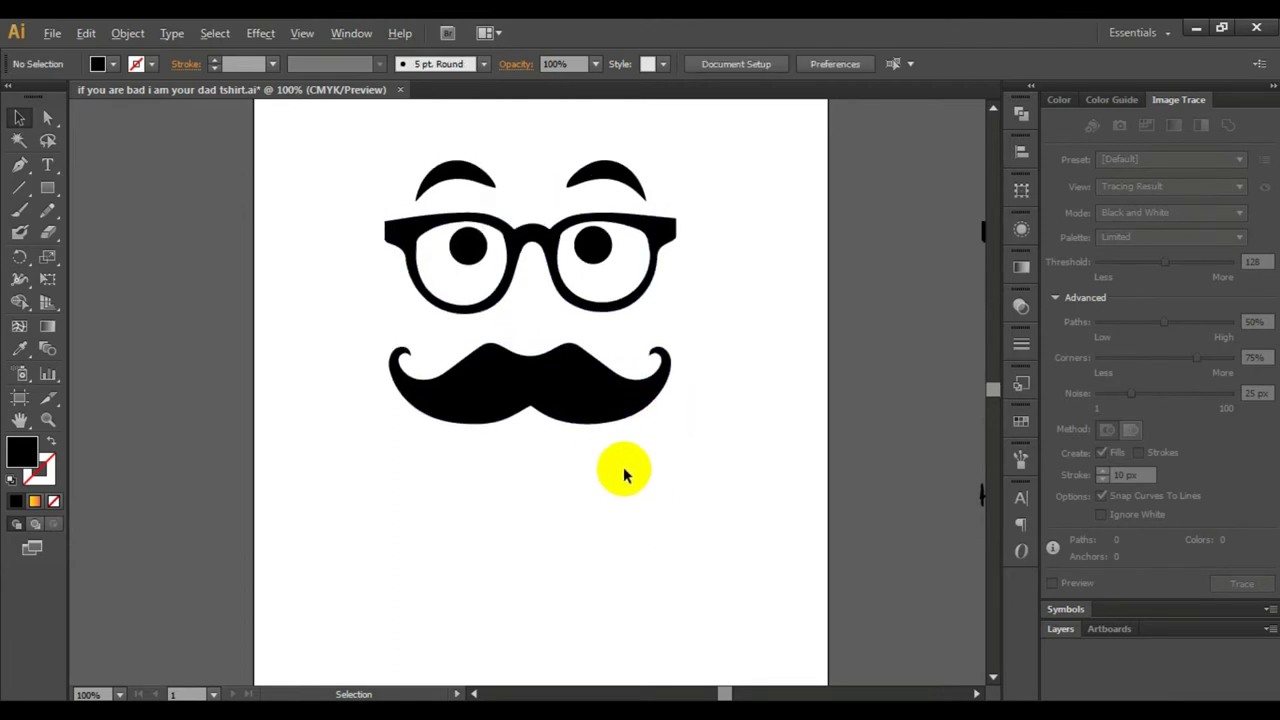
pyautogui.hotkey('alt', 'space')
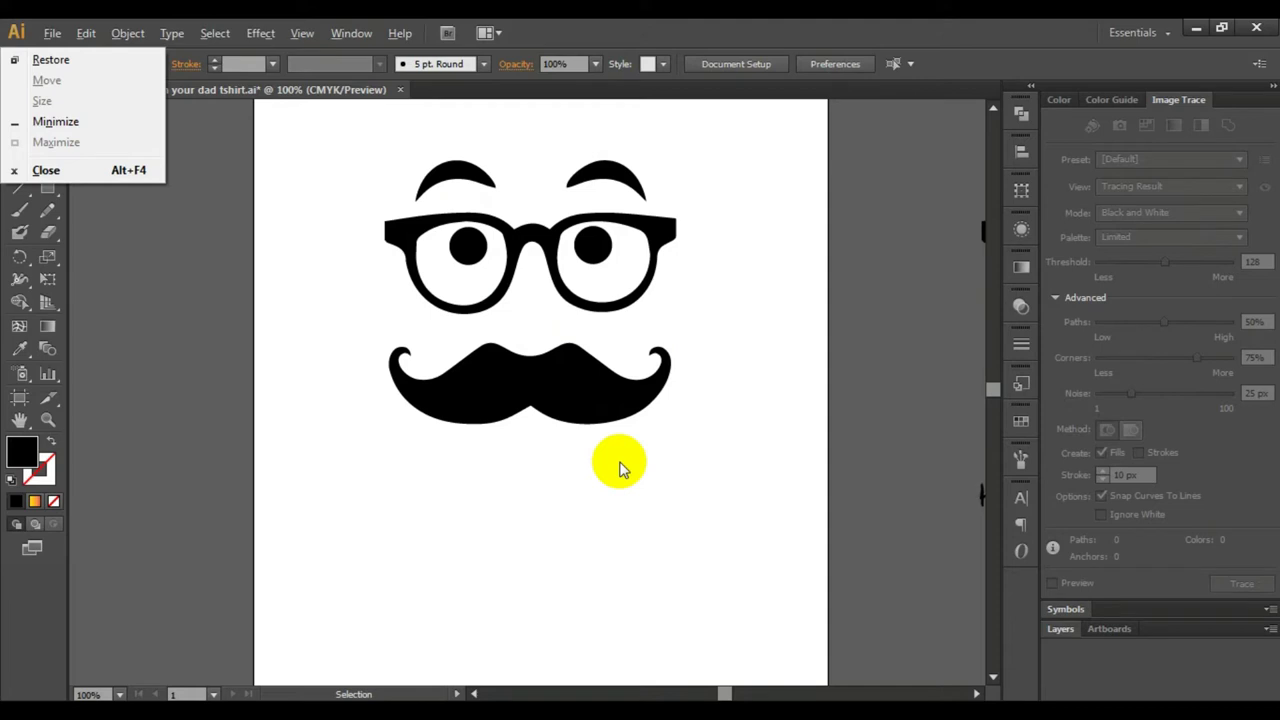
pyautogui.press('Escape')
pyautogui.hotkey('ctrl', '-')
pyautogui.scroll(-1, 610, 450)
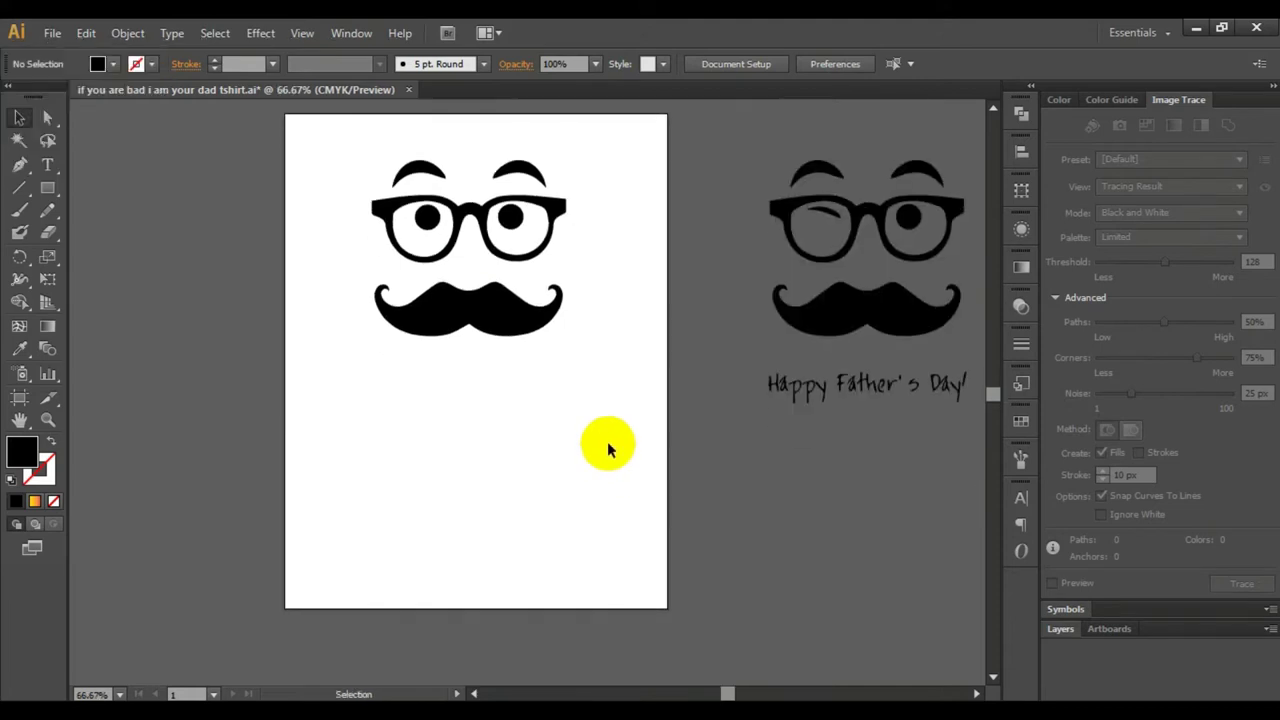
pyautogui.scroll(2, 607, 449)
pyautogui.press('z')
pyautogui.click(444, 378)
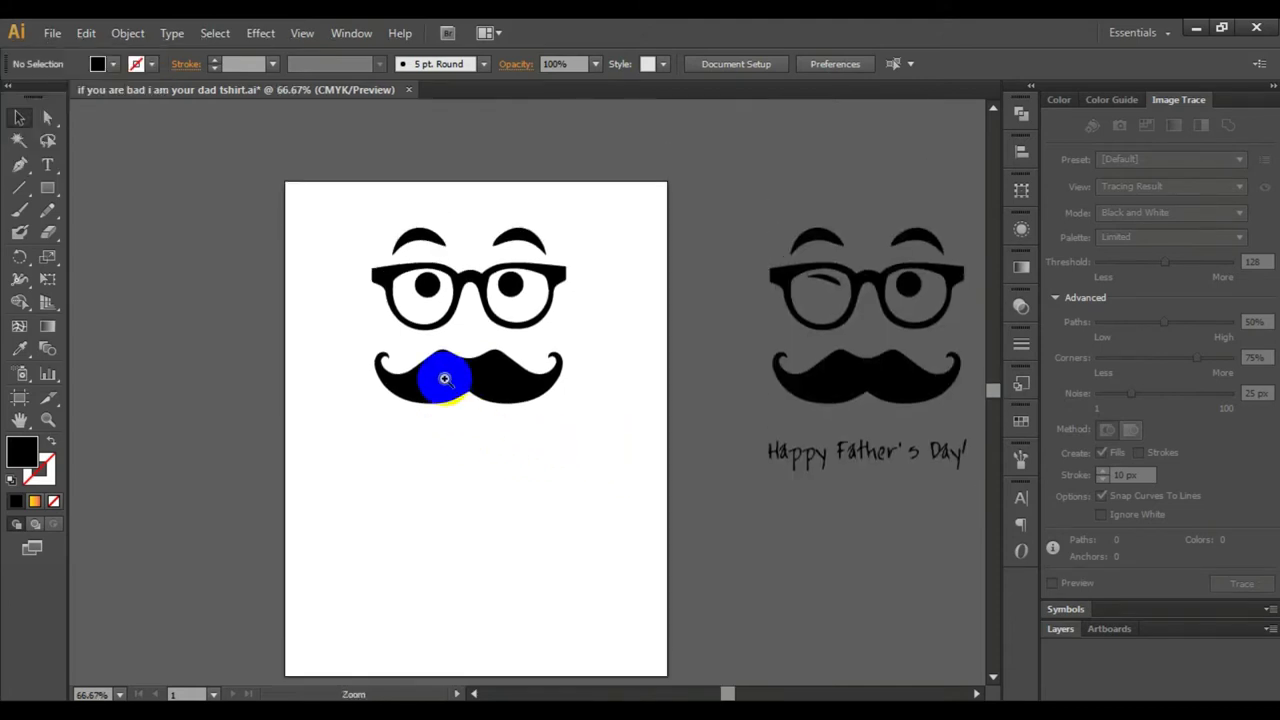
# Group the eyebrows, glasses and mustache into one object
pyautogui.press('v')
pyautogui.scroll(-2, 605, 462)
pyautogui.scroll(-1, 610, 473)
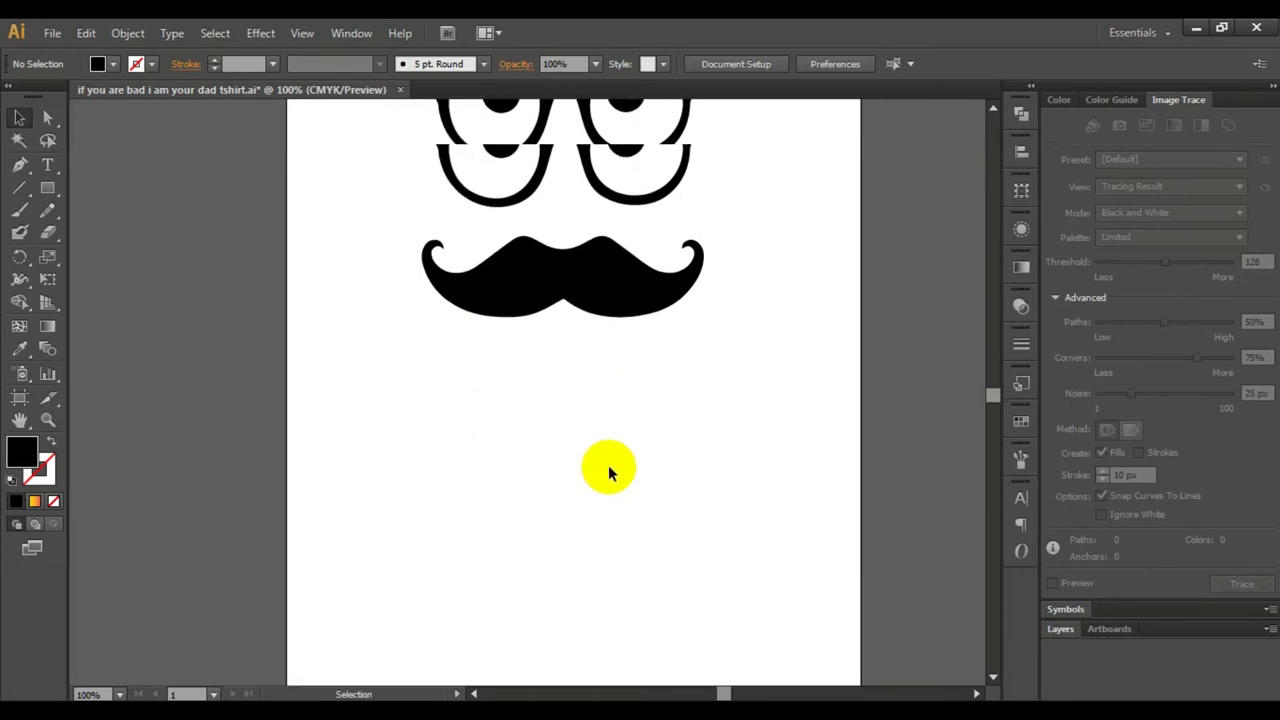
pyautogui.scroll(3, 610, 473)
pyautogui.moveTo(389, 180); pyautogui.dragTo(697, 538)
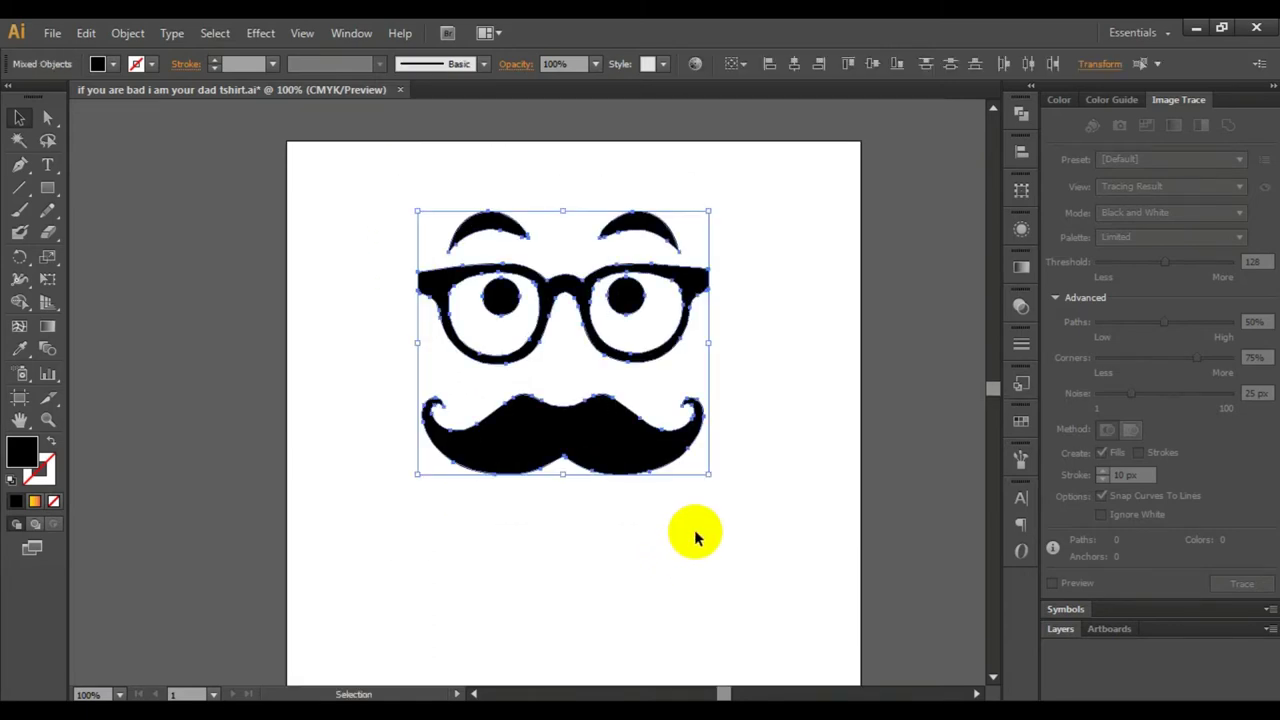
pyautogui.click(632, 433)
pyautogui.rightClick(632, 433)
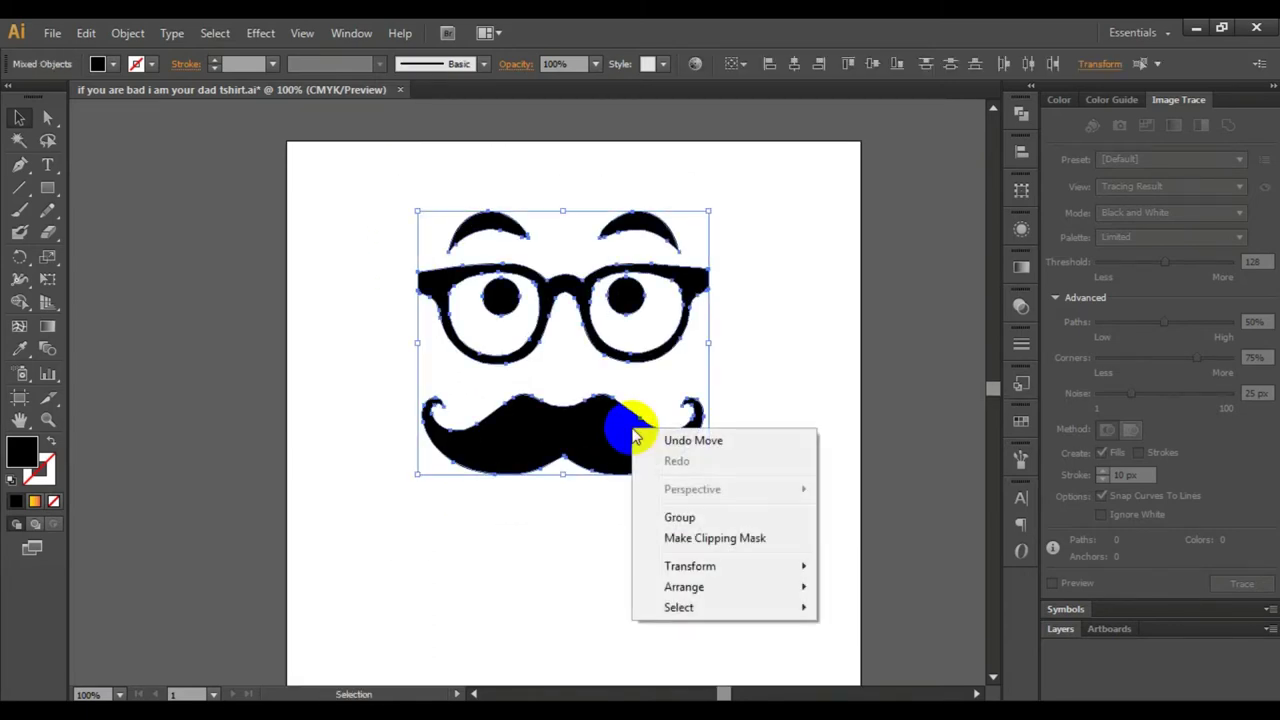
pyautogui.click(680, 518)
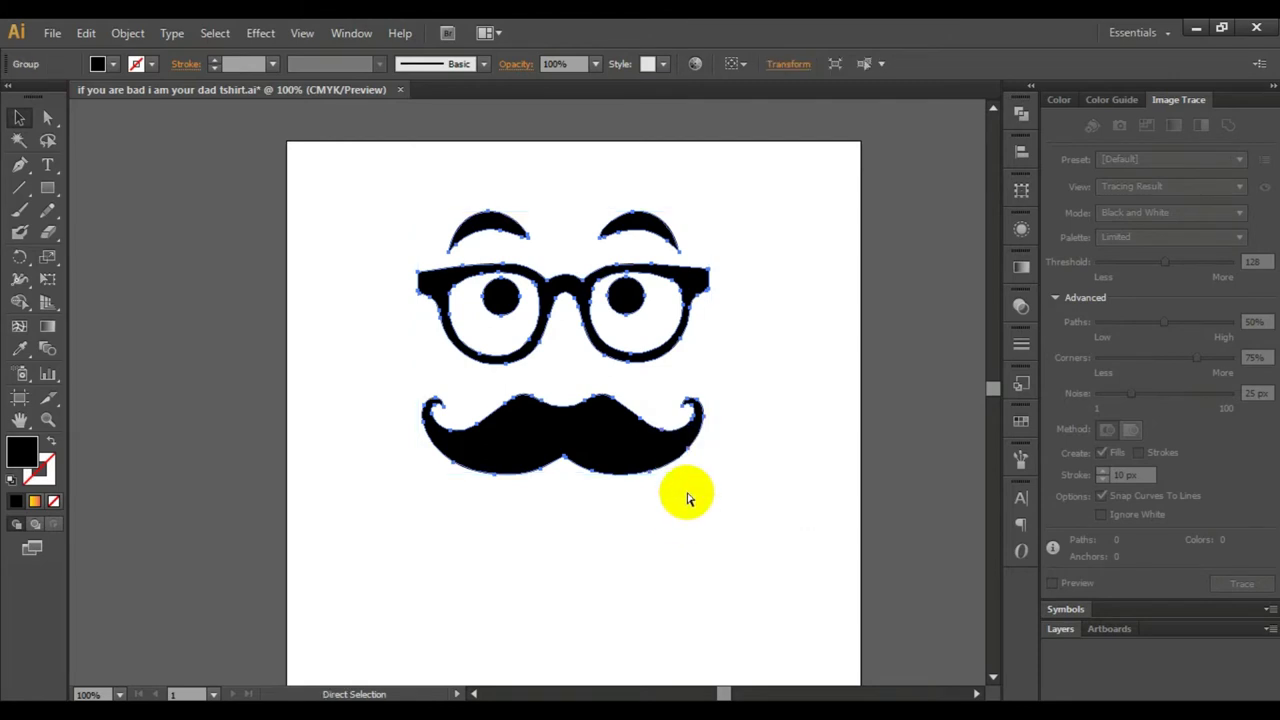
# Scale the grouped face down slightly by a corner handle
pyautogui.hotkey('ctrl', 't')
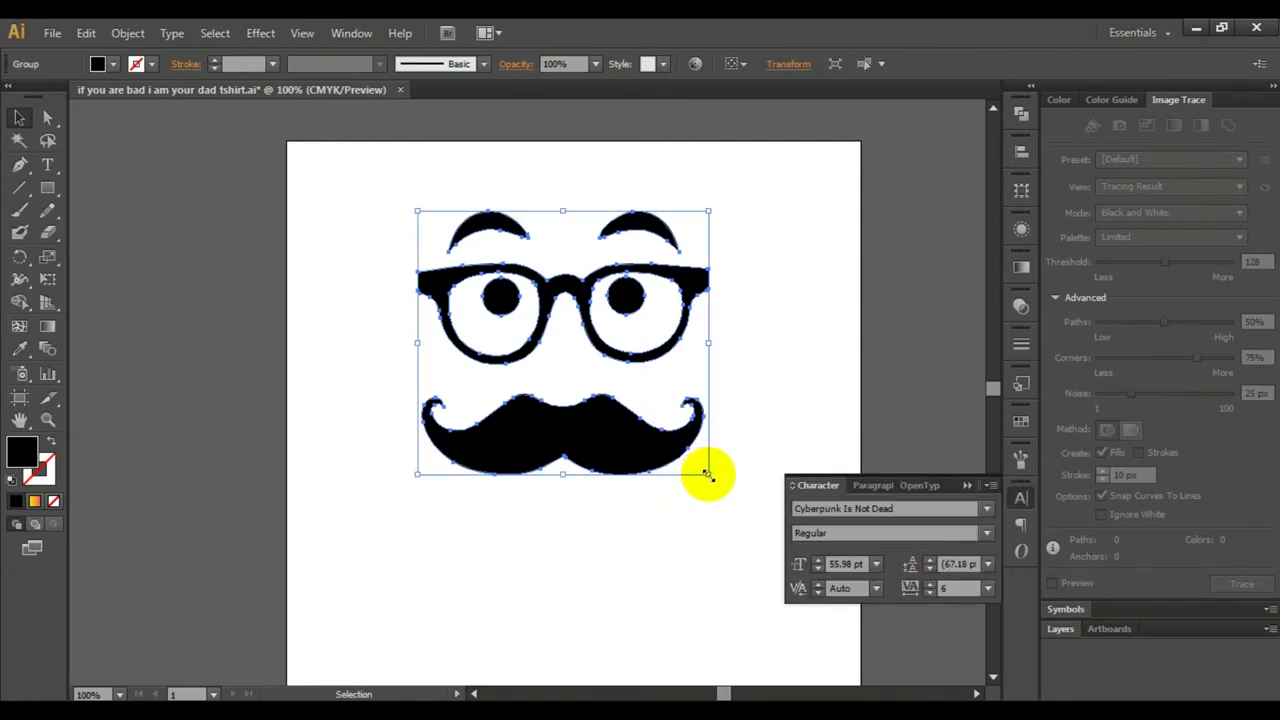
pyautogui.moveTo(706, 475); pyautogui.dragTo(674, 448)
pyautogui.click(725, 360)
pyautogui.scroll(-2, 724, 370)
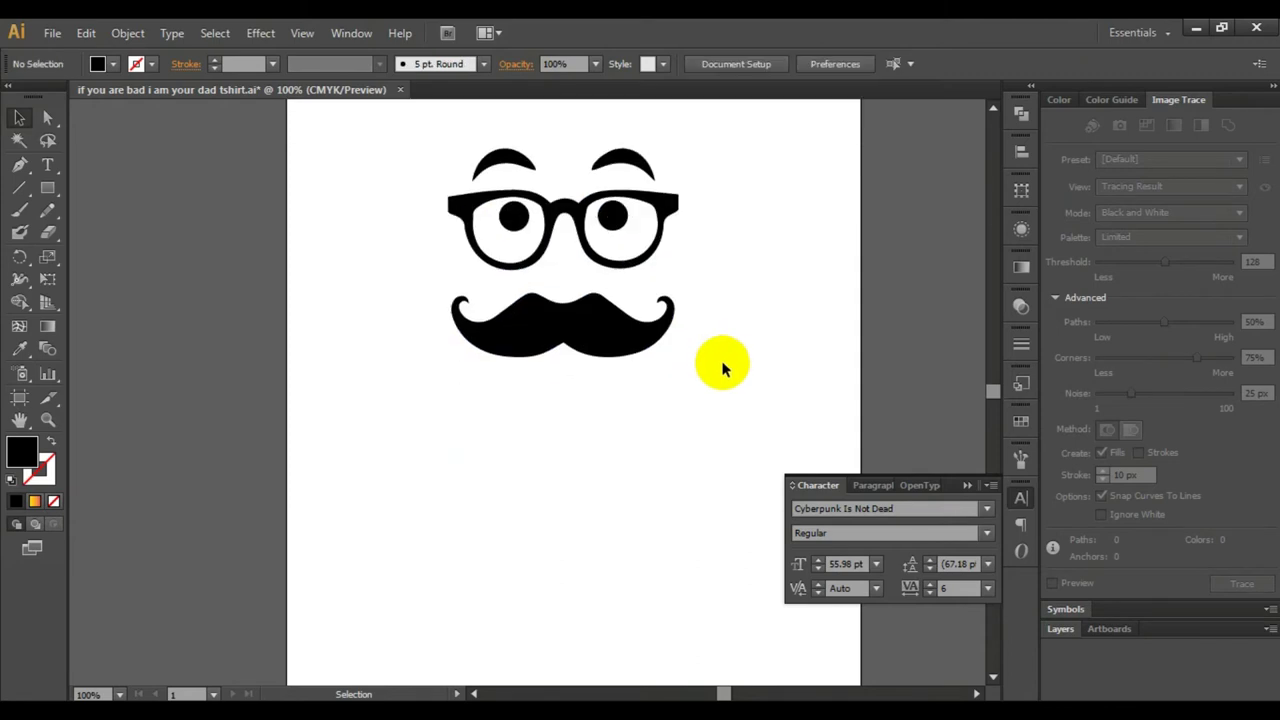
pyautogui.click(973, 487)
pyautogui.scroll(-2, 662, 400)
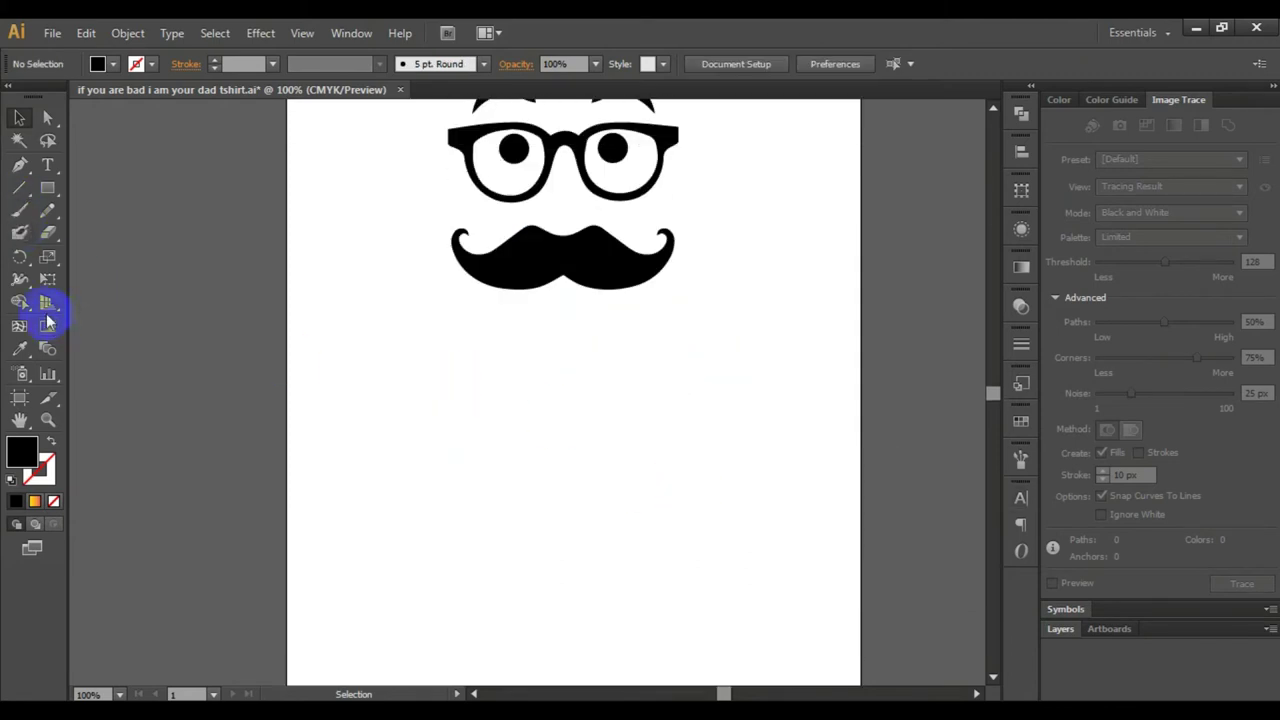
# Type IF YOU below the mustache and duplicate it as an ARE BAD line
pyautogui.press('t')
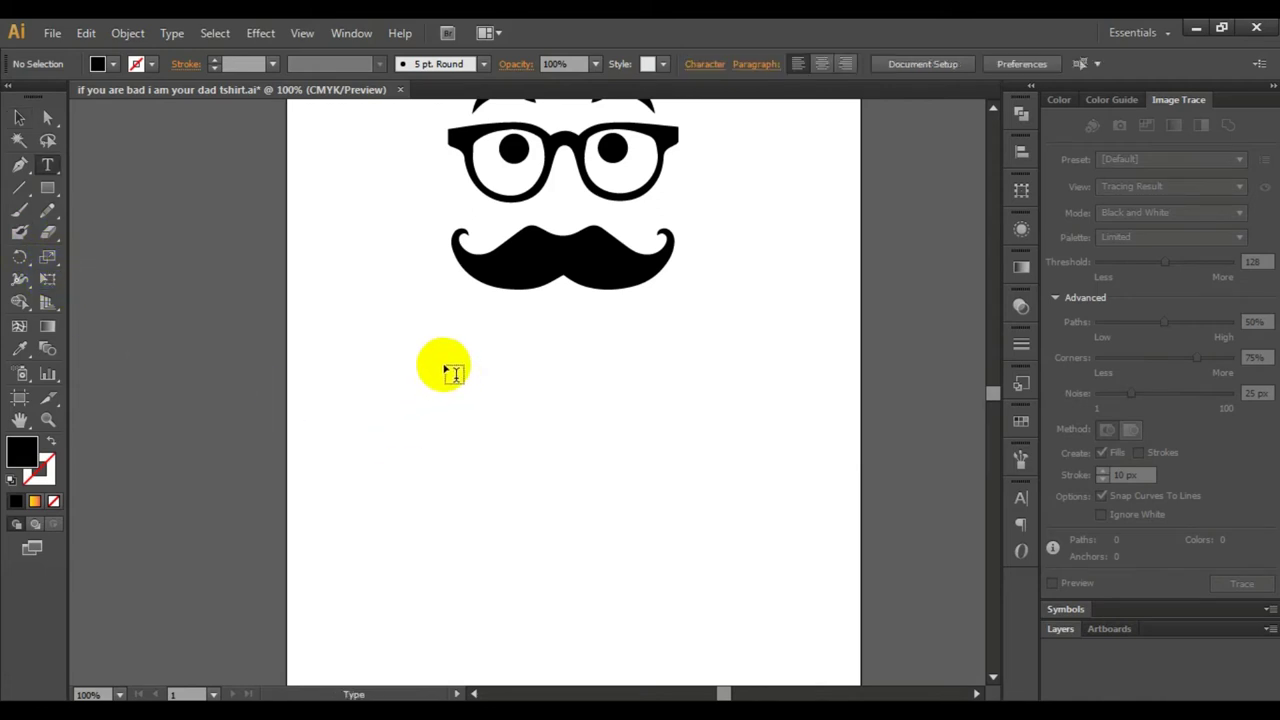
pyautogui.click(446, 360)
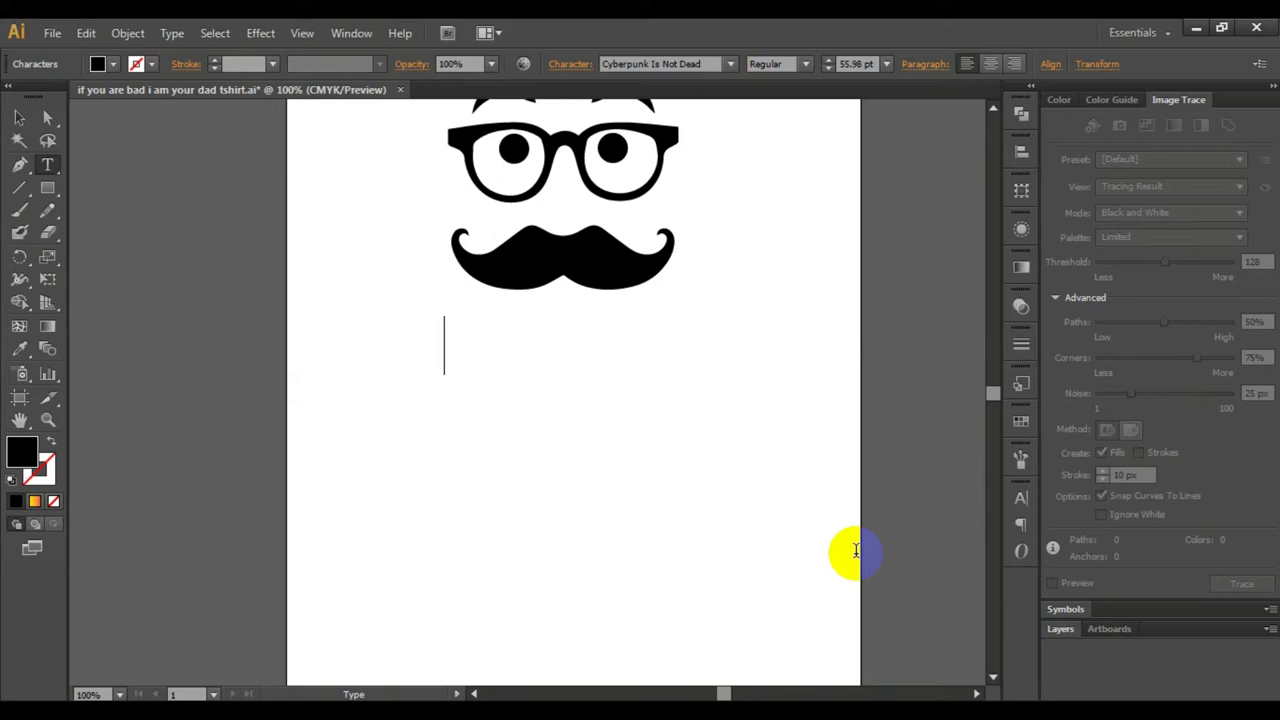
pyautogui.write('IF YOU')
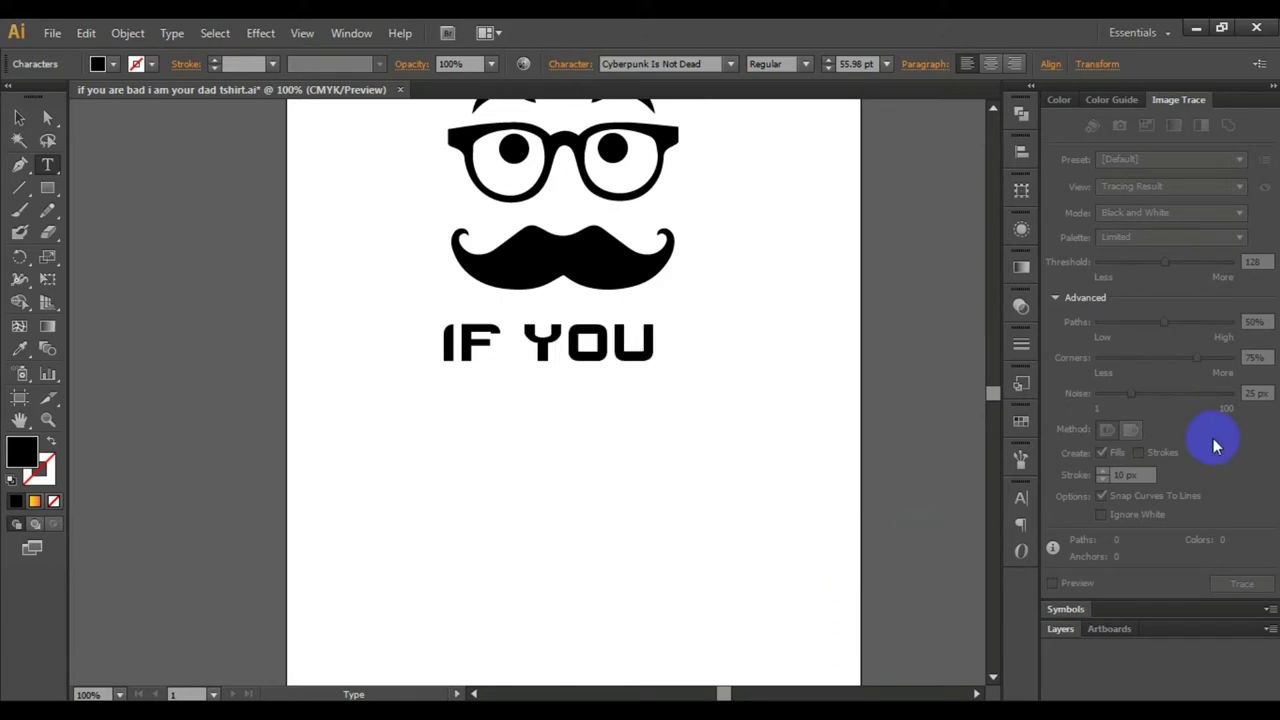
pyautogui.press('Escape')
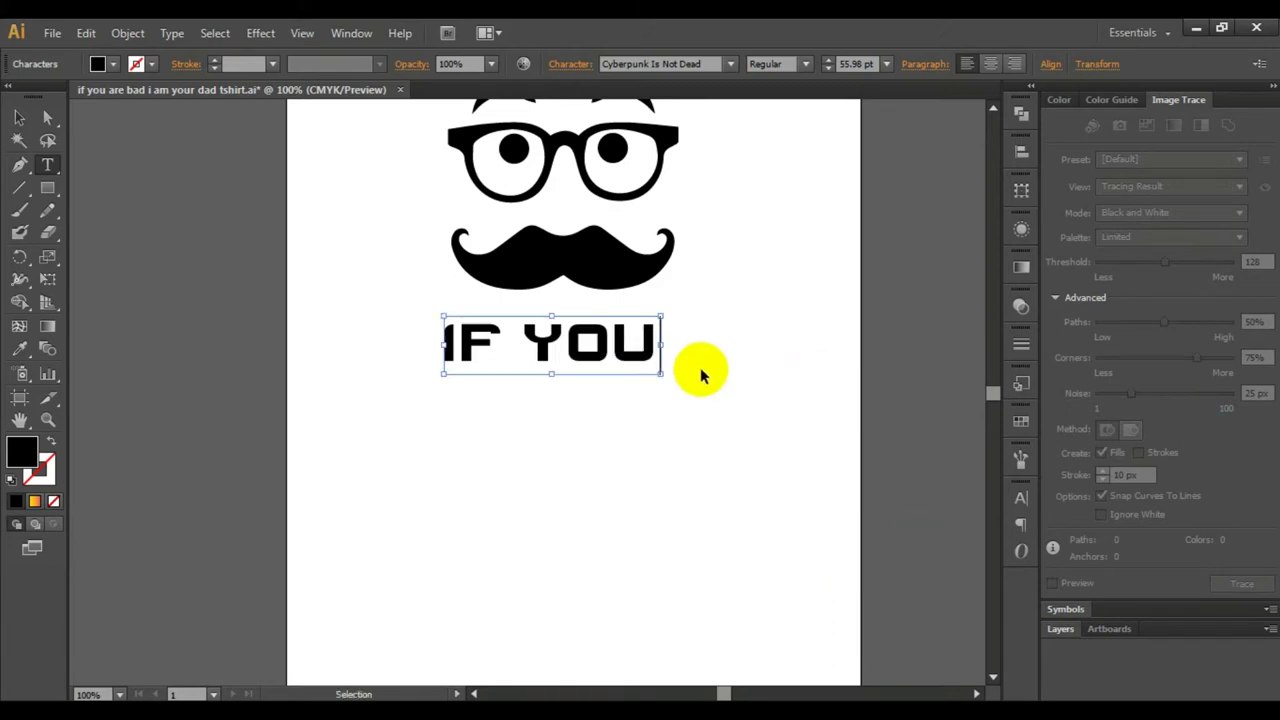
pyautogui.moveTo(561, 355); pyautogui.dragTo(557, 402)
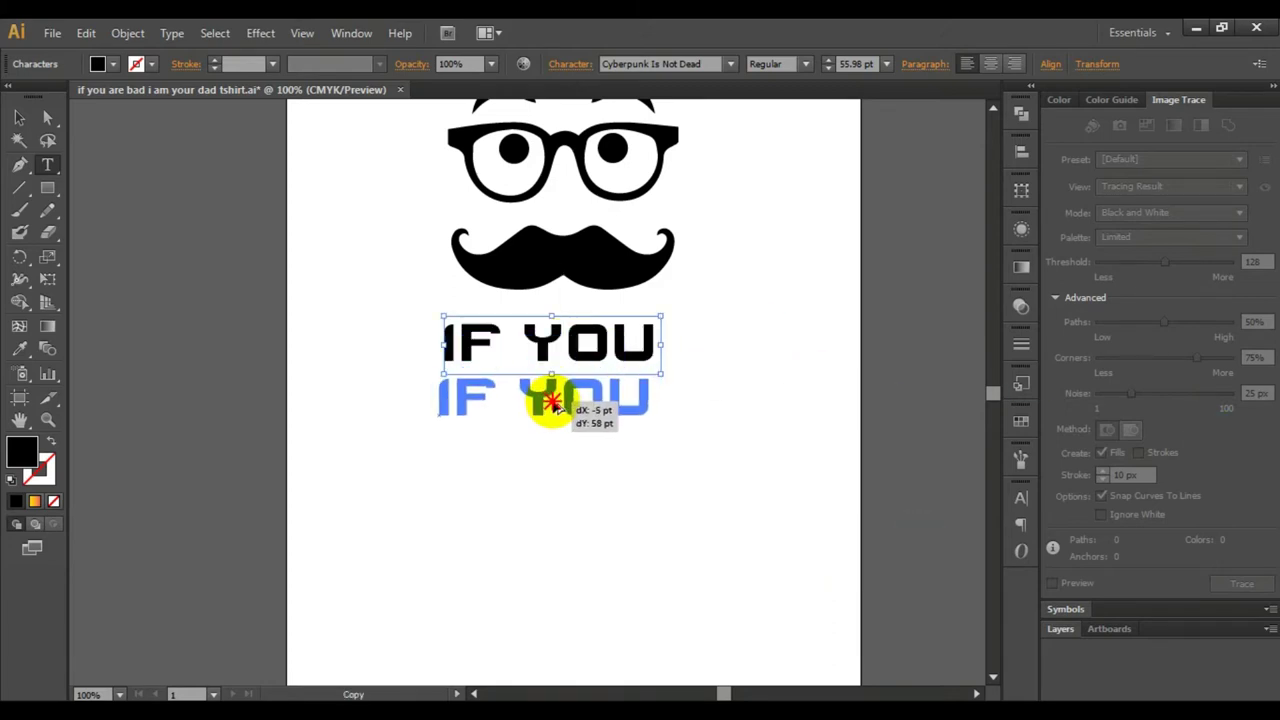
pyautogui.moveTo(557, 402); pyautogui.dragTo(600, 398)
pyautogui.moveTo(615, 396)
pyautogui.mouseDown()
pyautogui.moveTo(647, 395)
pyautogui.moveTo(383, 395)
pyautogui.mouseUp()
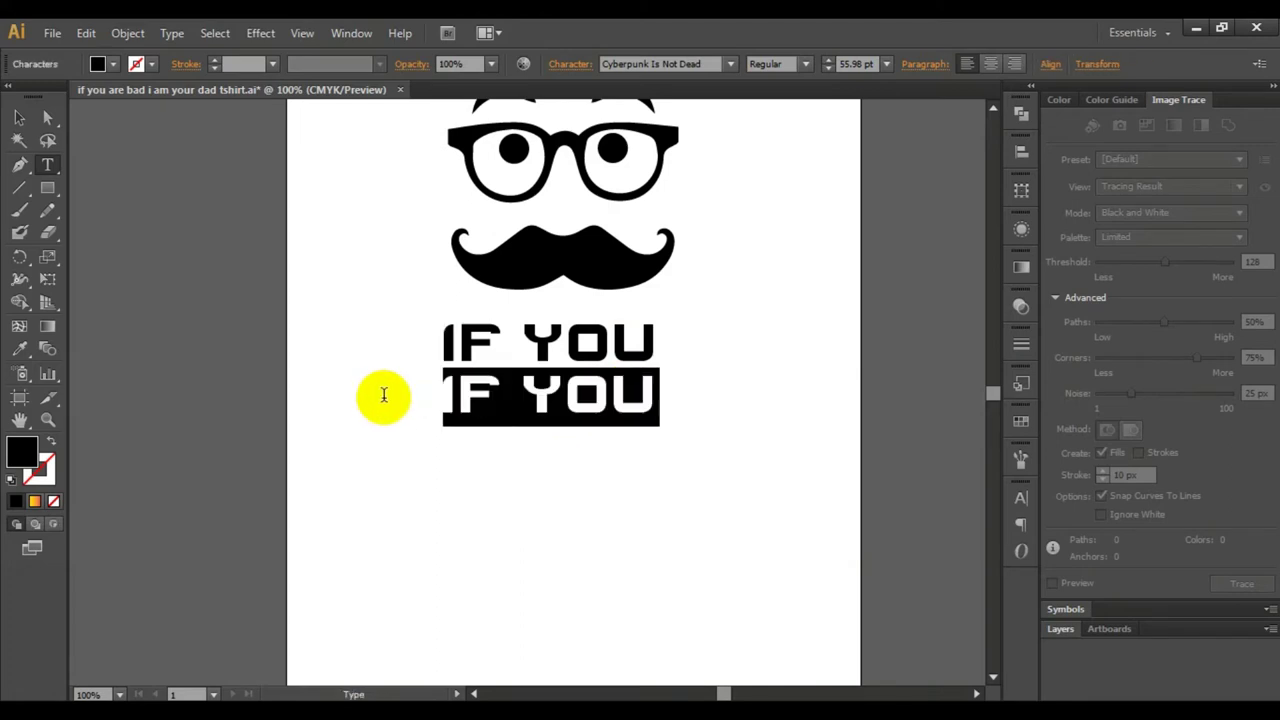
pyautogui.write('AR')
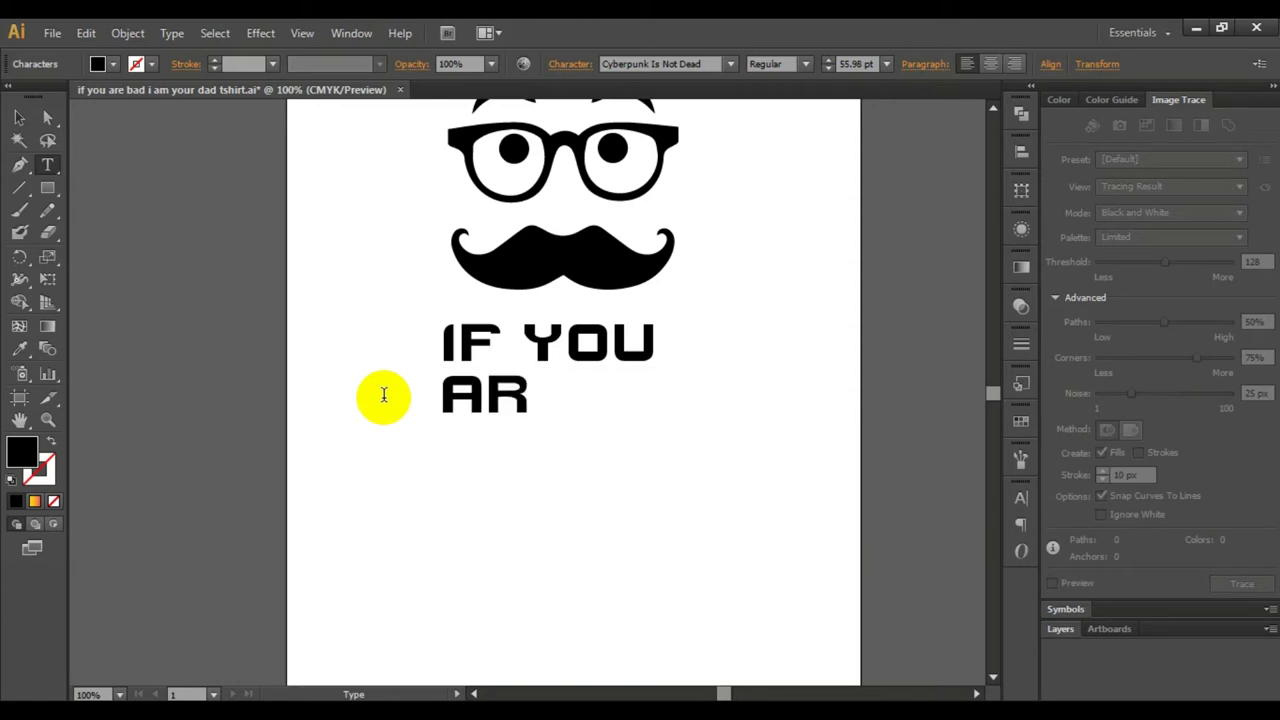
pyautogui.write('E BAD')
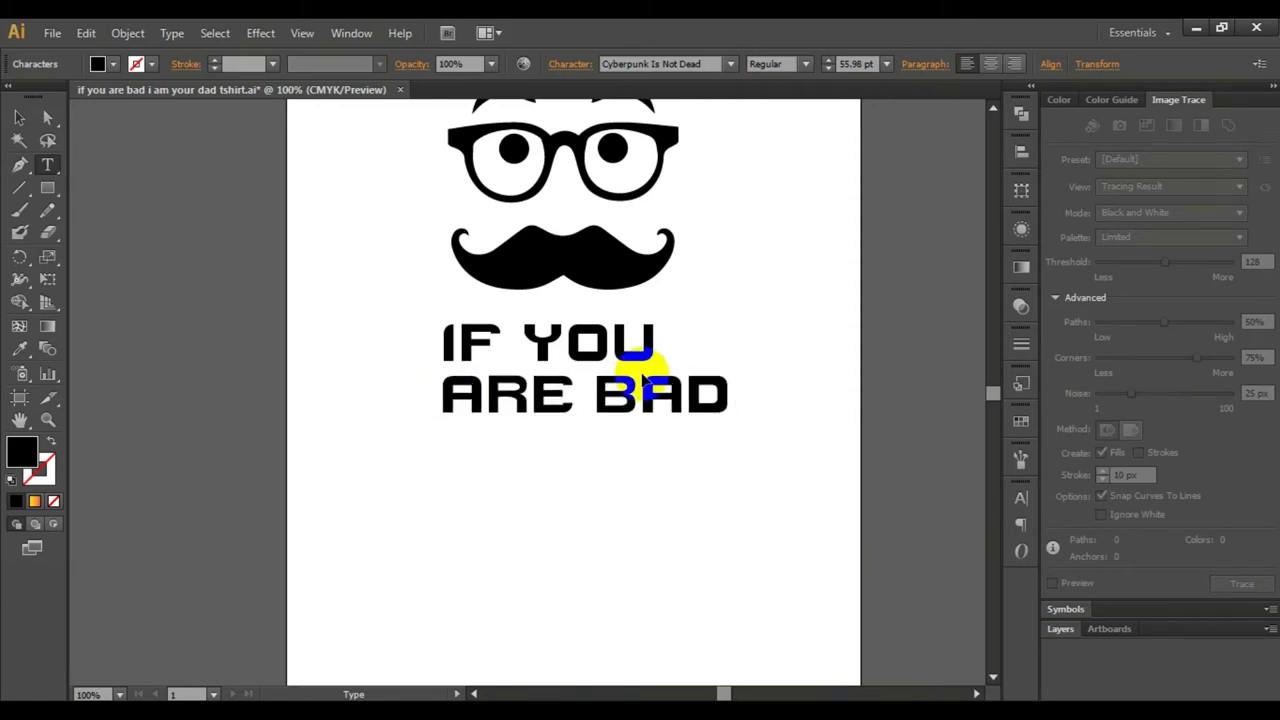
pyautogui.keyDown('ctrl'); pyautogui.click(643, 385); pyautogui.keyUp('ctrl')
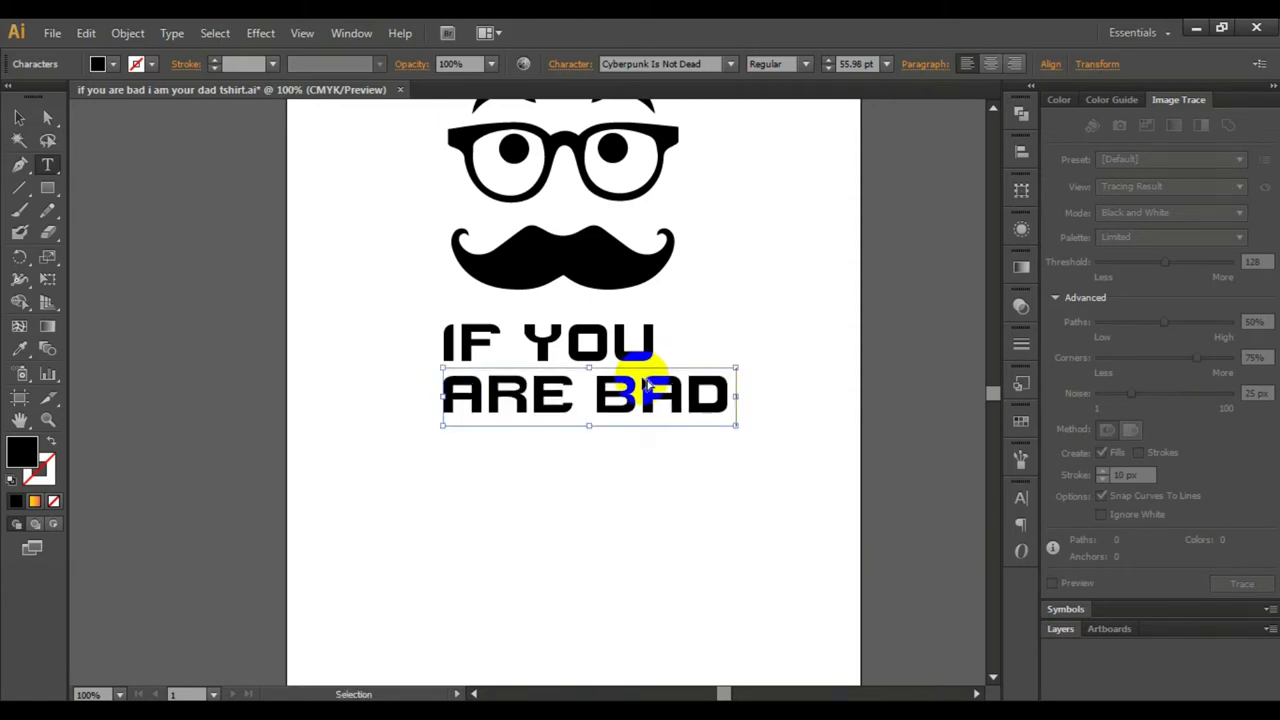
# Add I AM and YOUR lines beneath as retyped duplicates
pyautogui.moveTo(640, 401); pyautogui.dragTo(632, 452)
pyautogui.moveTo(726, 445); pyautogui.dragTo(353, 444)
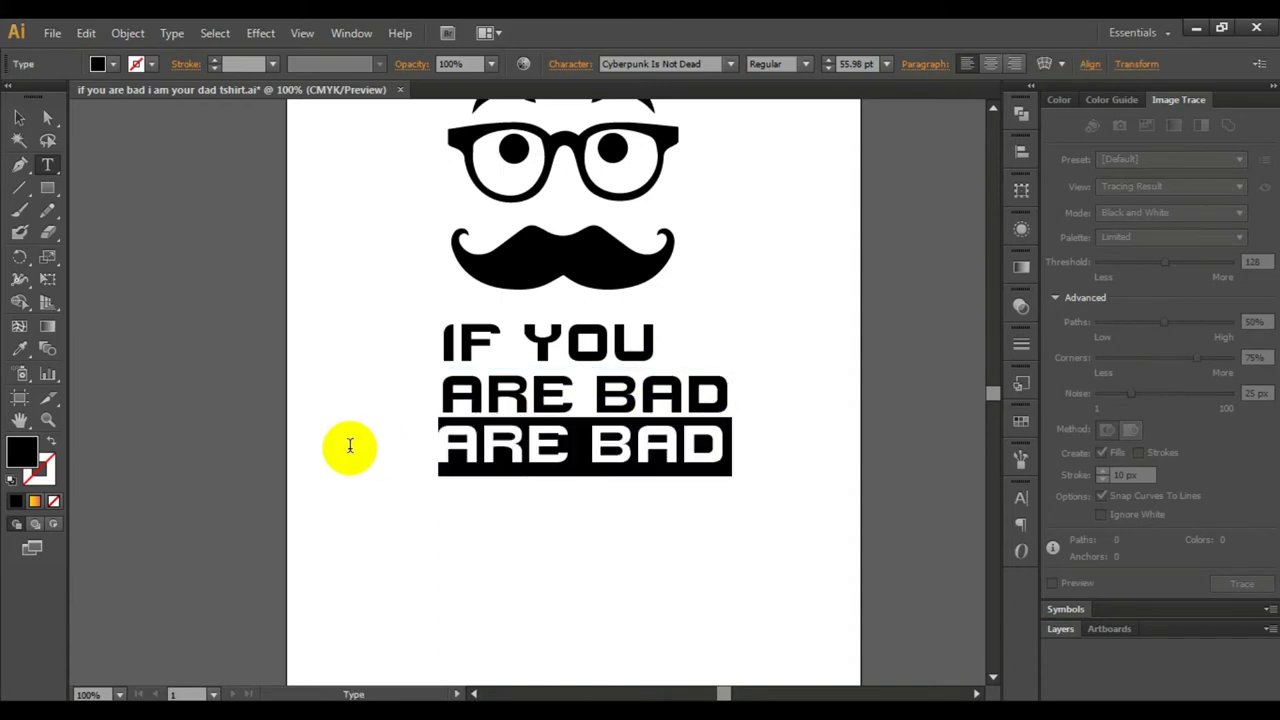
pyautogui.write('I AM')
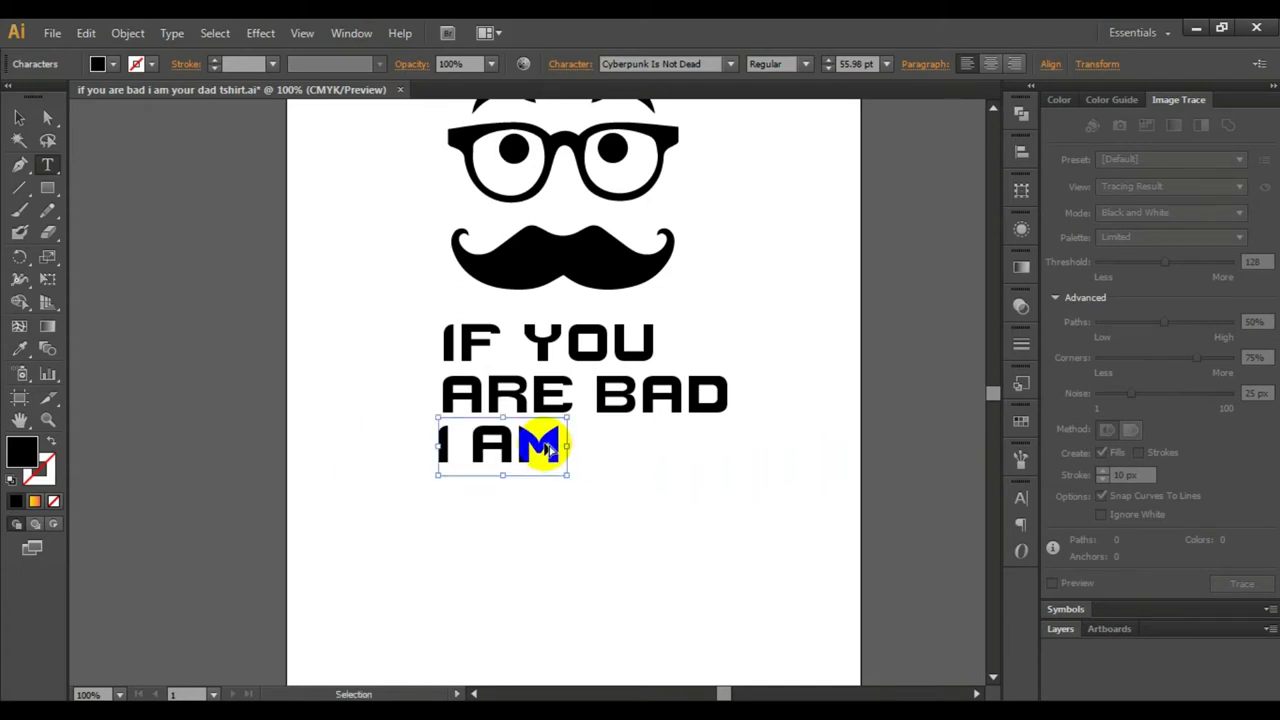
pyautogui.moveTo(543, 443)
pyautogui.mouseDown()
pyautogui.moveTo(547, 490)
pyautogui.moveTo(403, 502)
pyautogui.mouseUp()
pyautogui.click(576, 497)
pyautogui.click(561, 484)
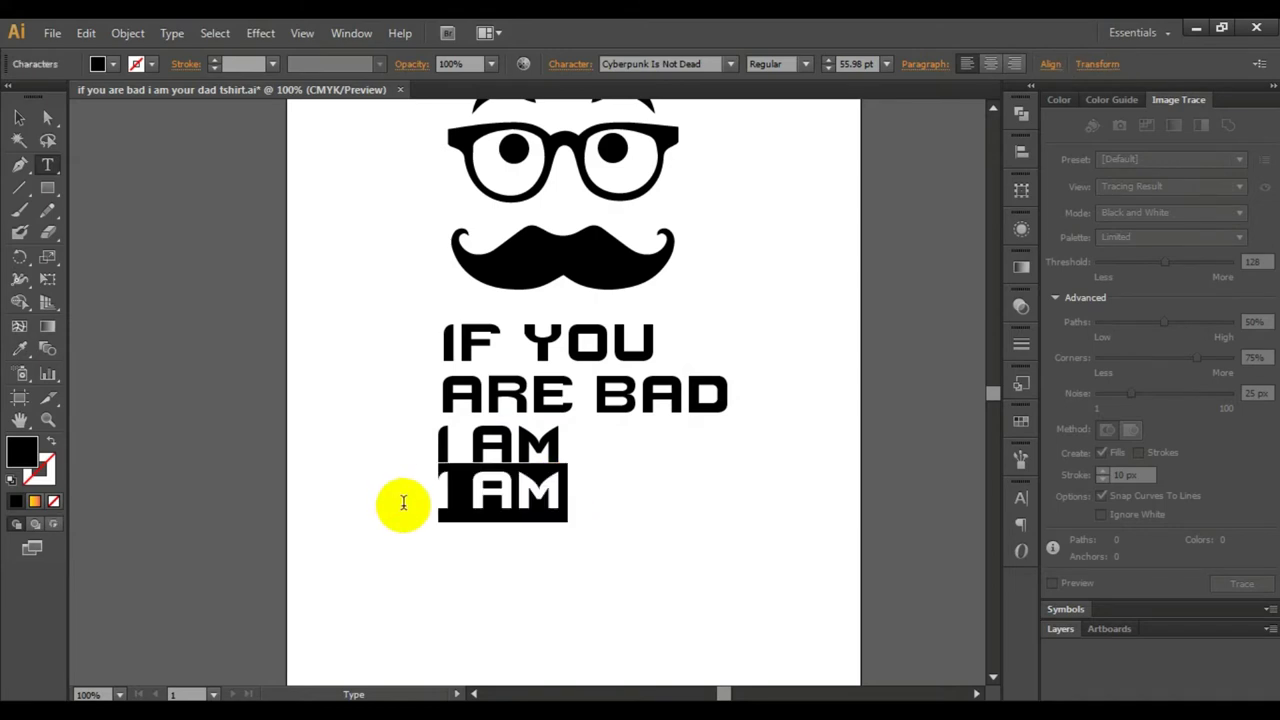
pyautogui.write('YOUR')
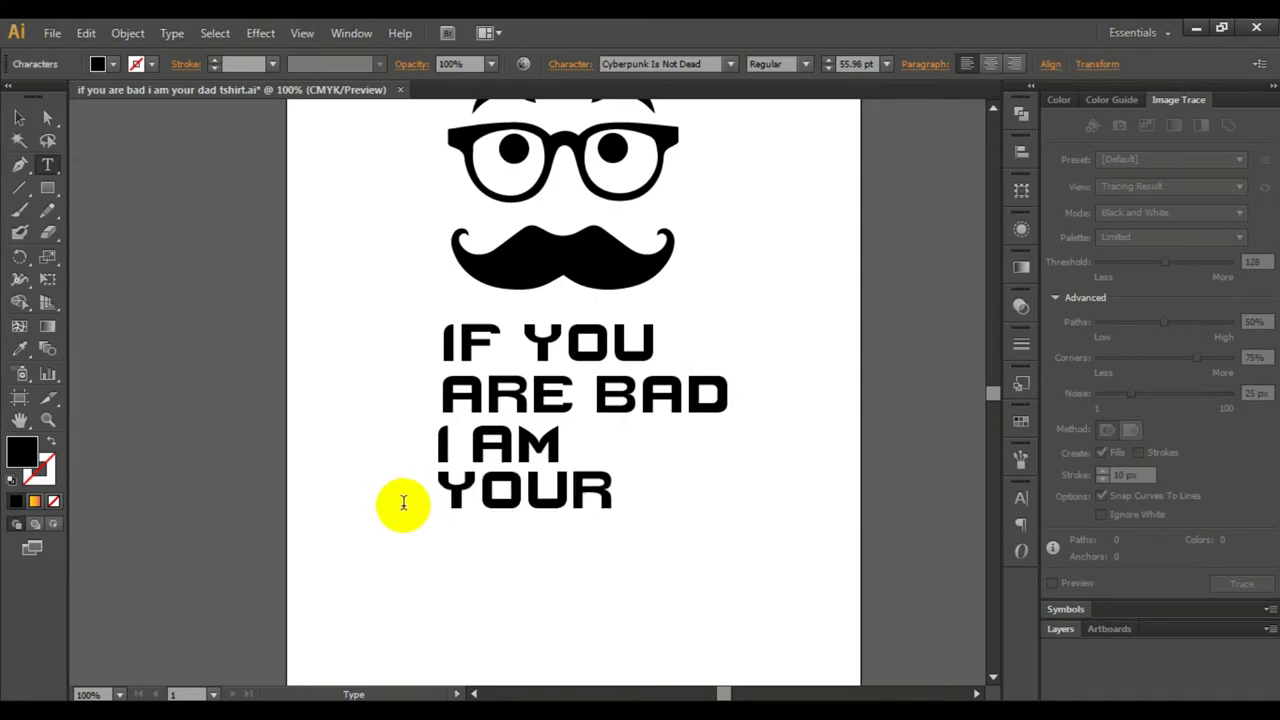
pyautogui.keyDown('ctrl'); pyautogui.click(532, 487); pyautogui.keyUp('ctrl')
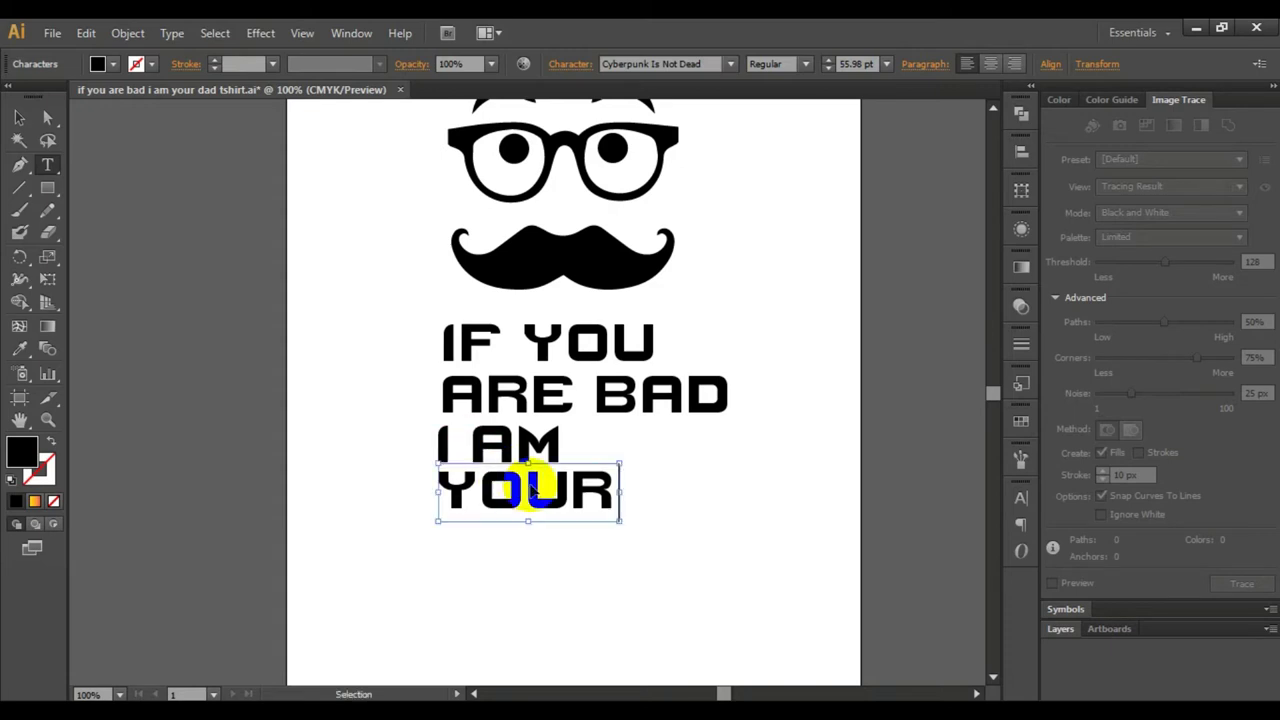
# Duplicate the YOUR line below and retype it as DAD
pyautogui.moveTo(532, 490); pyautogui.dragTo(532, 543)
pyautogui.doubleClick(593, 555)
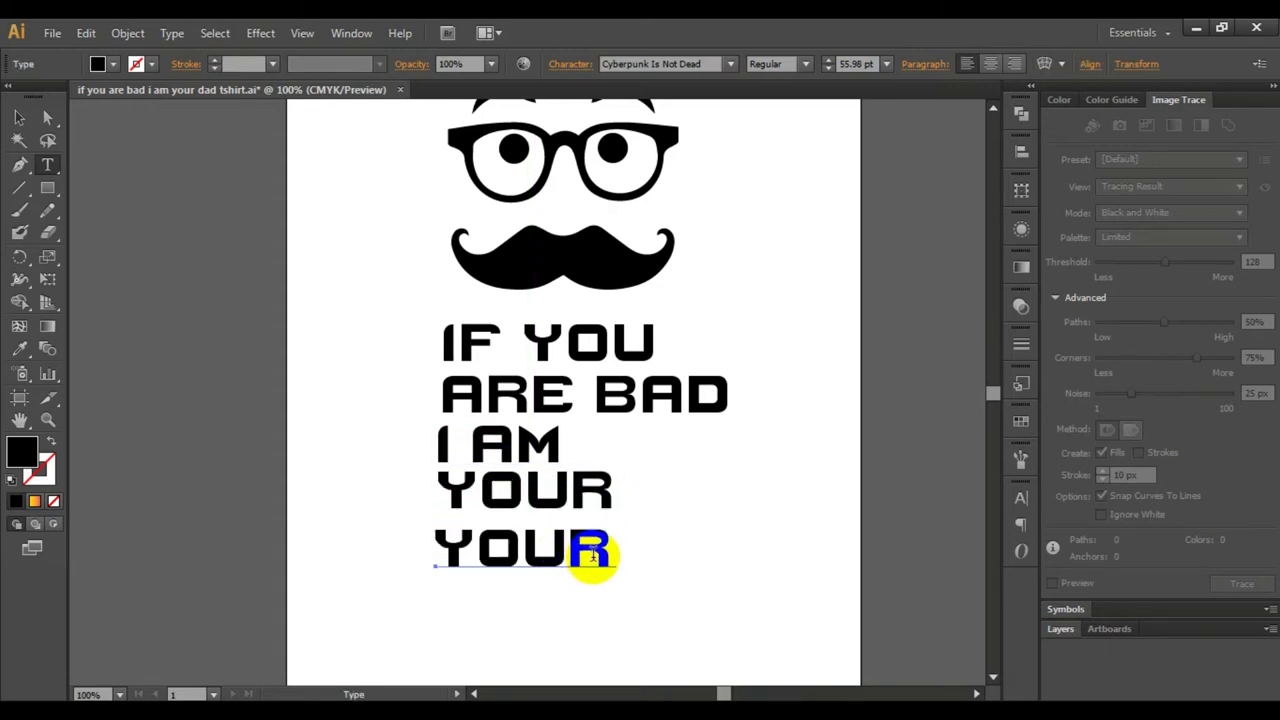
pyautogui.moveTo(607, 555); pyautogui.dragTo(428, 522)
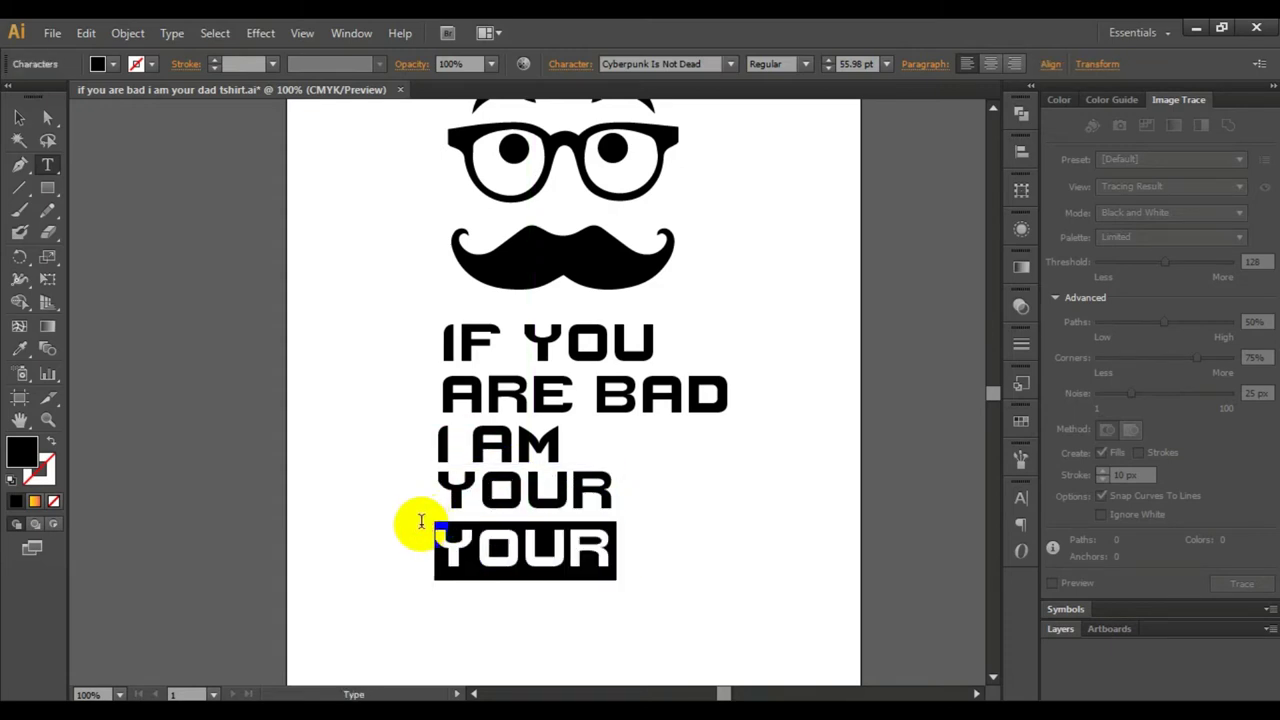
pyautogui.write('DAD')
pyautogui.scroll(-2, 608, 334)
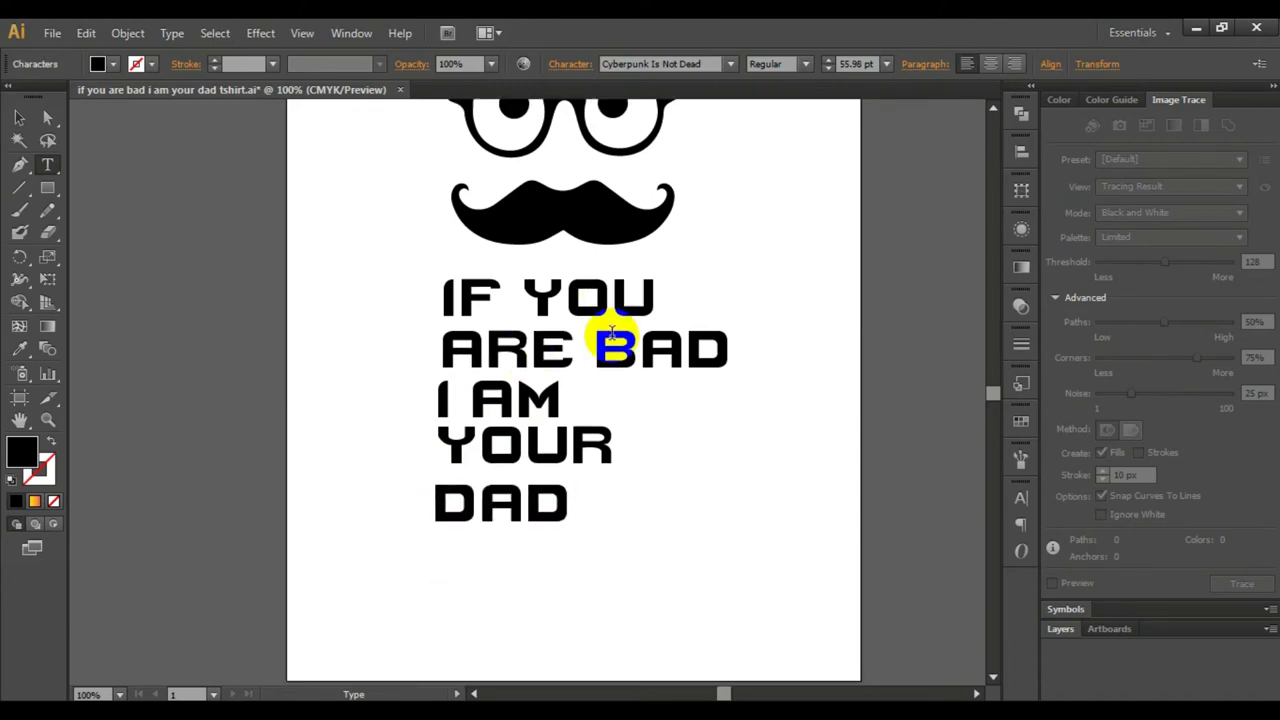
pyautogui.scroll(3, 434, 480)
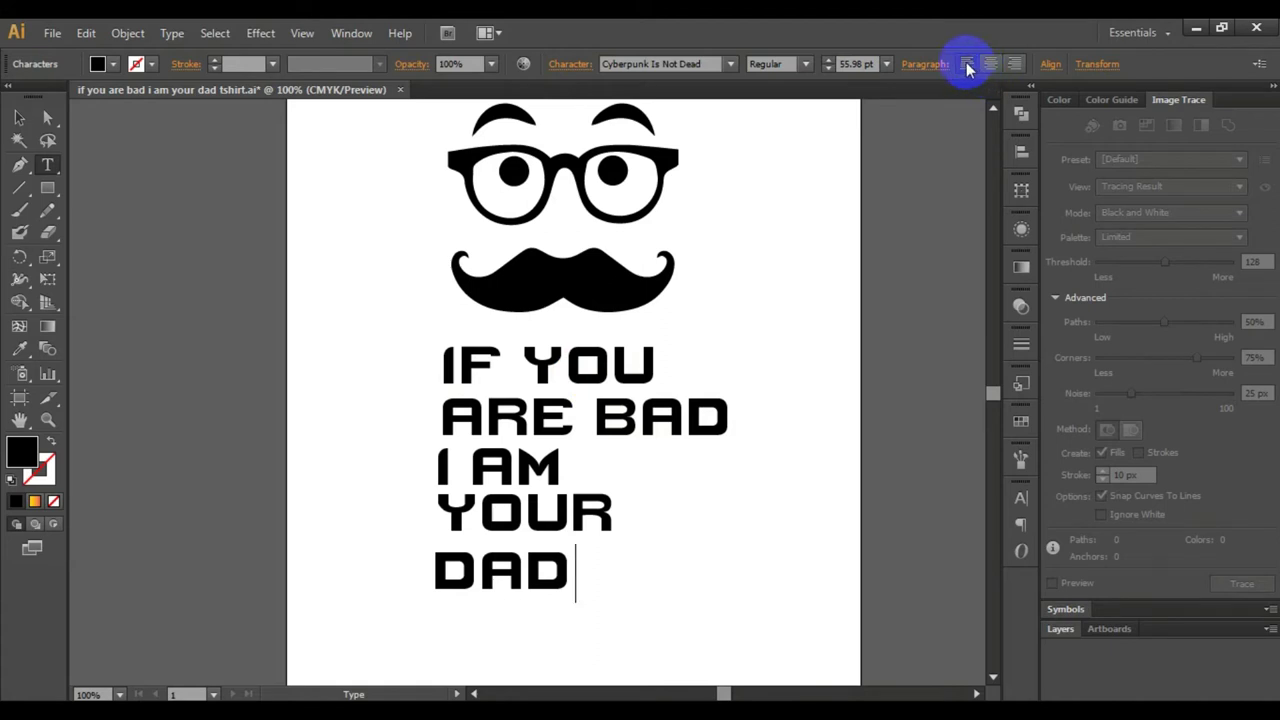
# Right-align all five slogan lines from the control bar
pyautogui.click(17, 120)
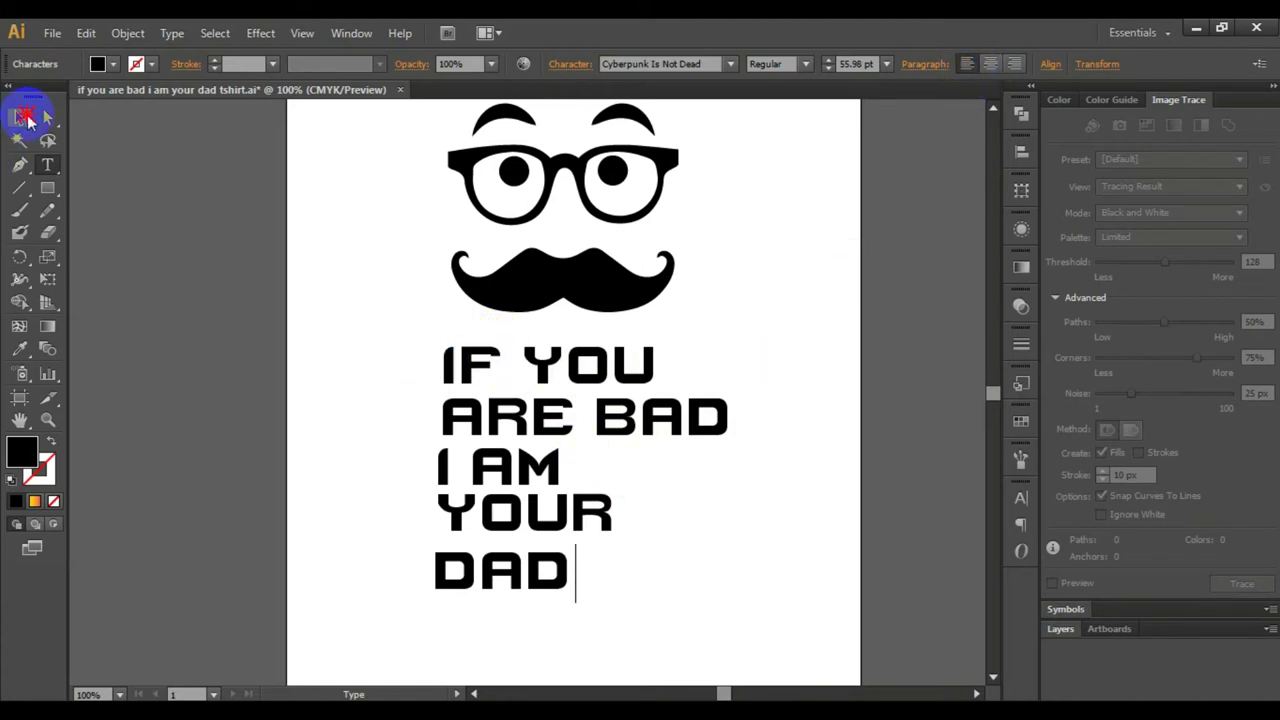
pyautogui.moveTo(435, 347); pyautogui.dragTo(620, 666)
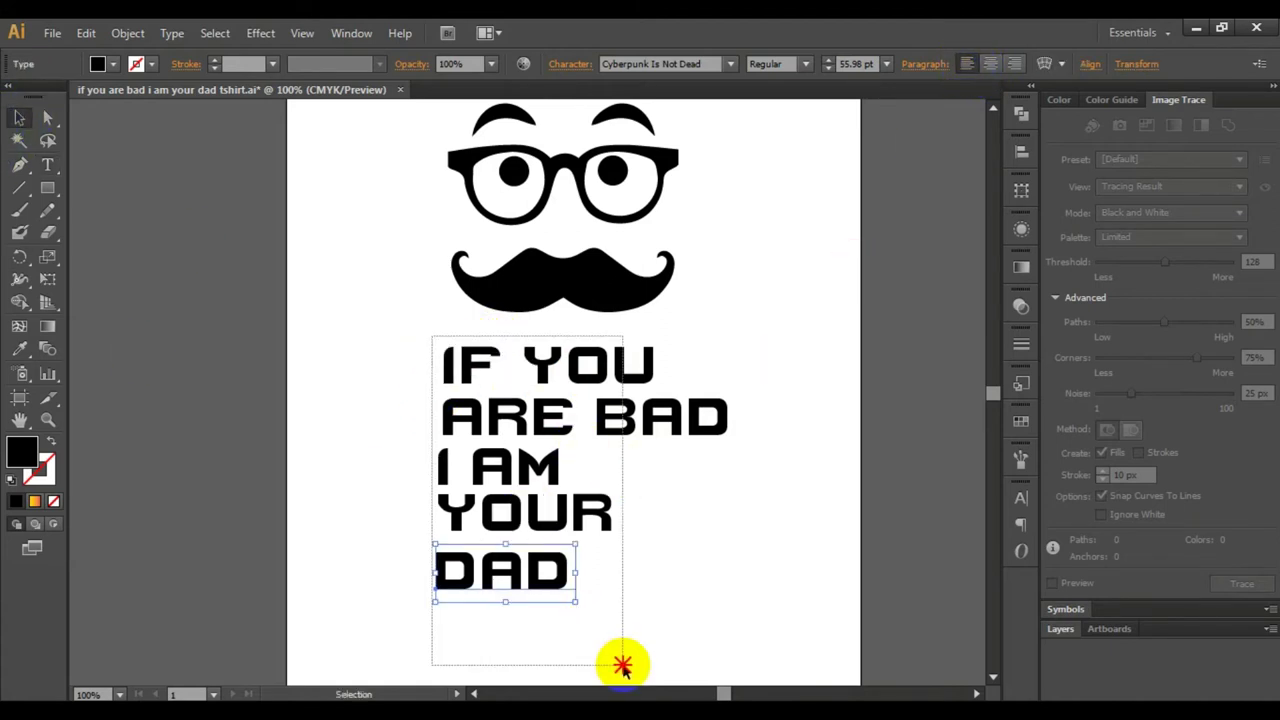
pyautogui.click(981, 66)
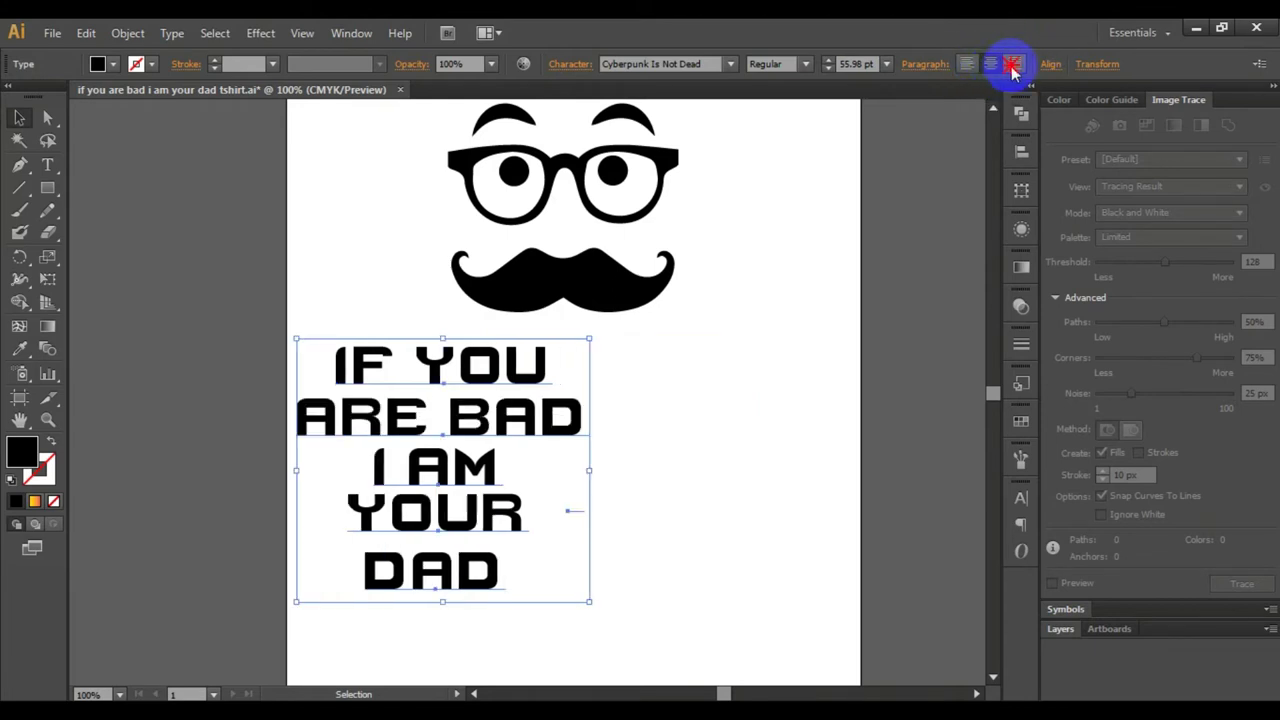
pyautogui.click(1012, 66)
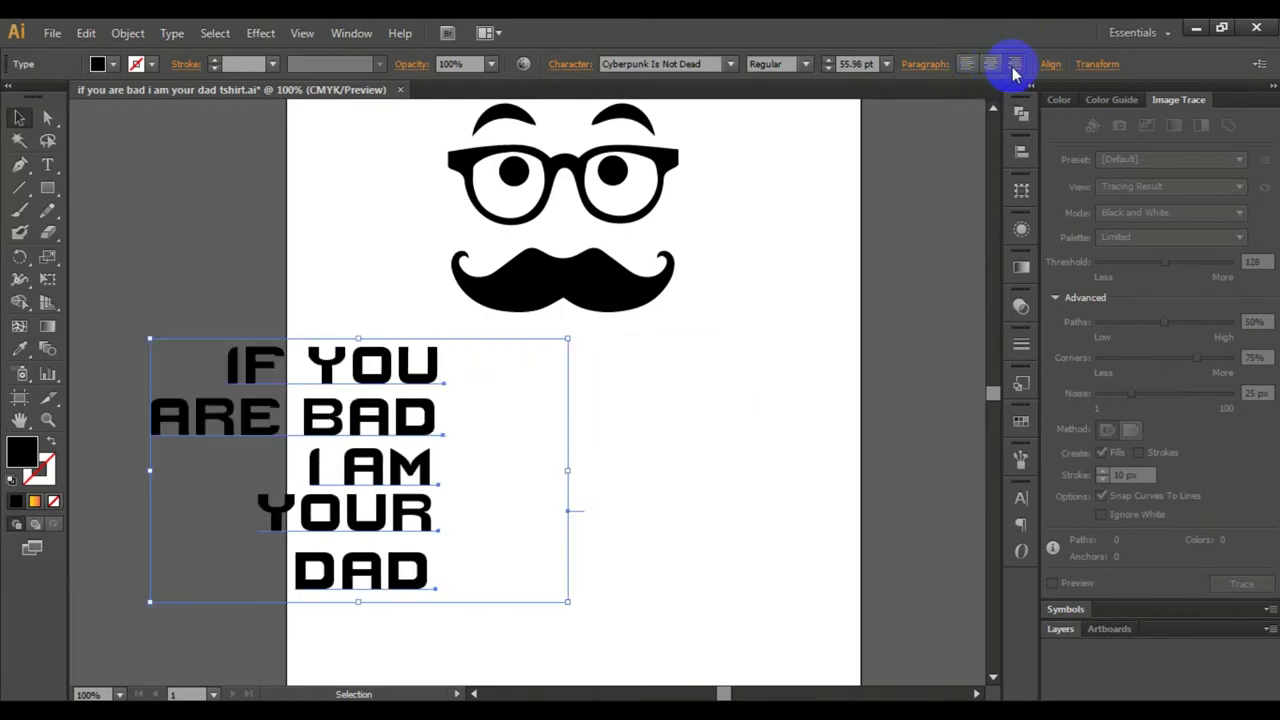
pyautogui.click(745, 420)
# Move the slogan text block right to sit beneath the mustache
pyautogui.scroll(-1, 740, 415)
pyautogui.moveTo(106, 257); pyautogui.dragTo(449, 586)
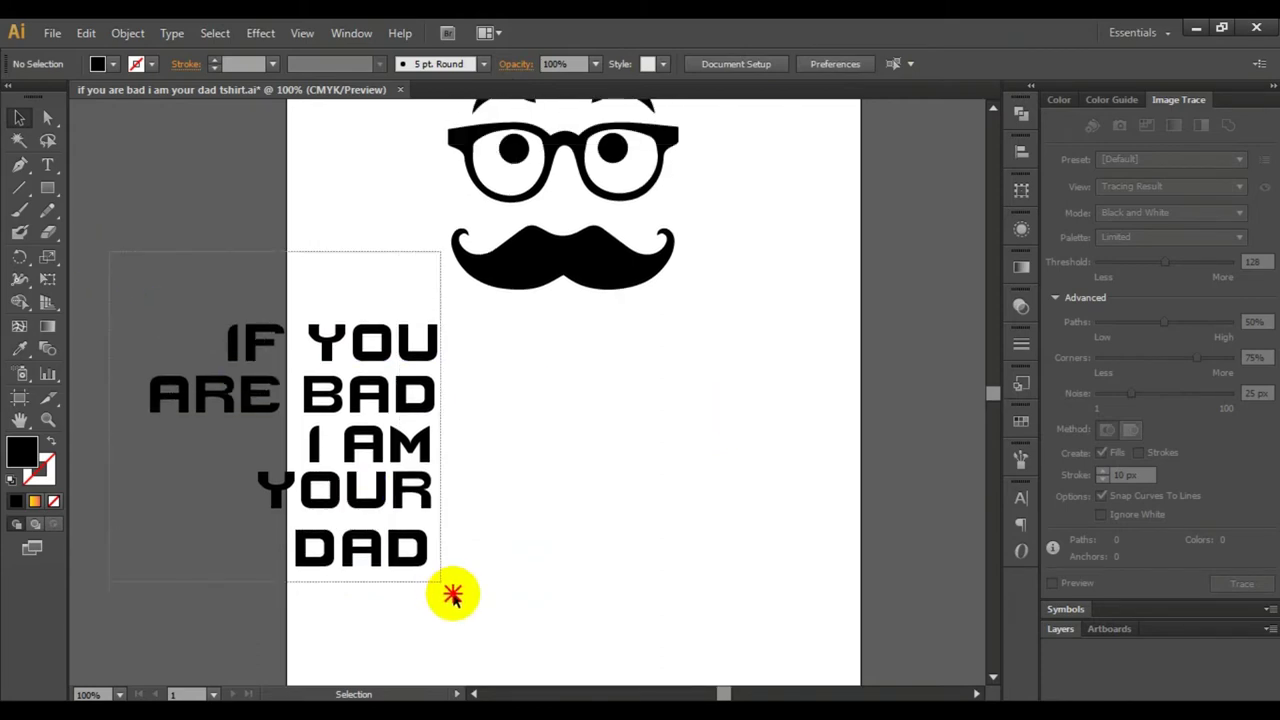
pyautogui.click(720, 420)
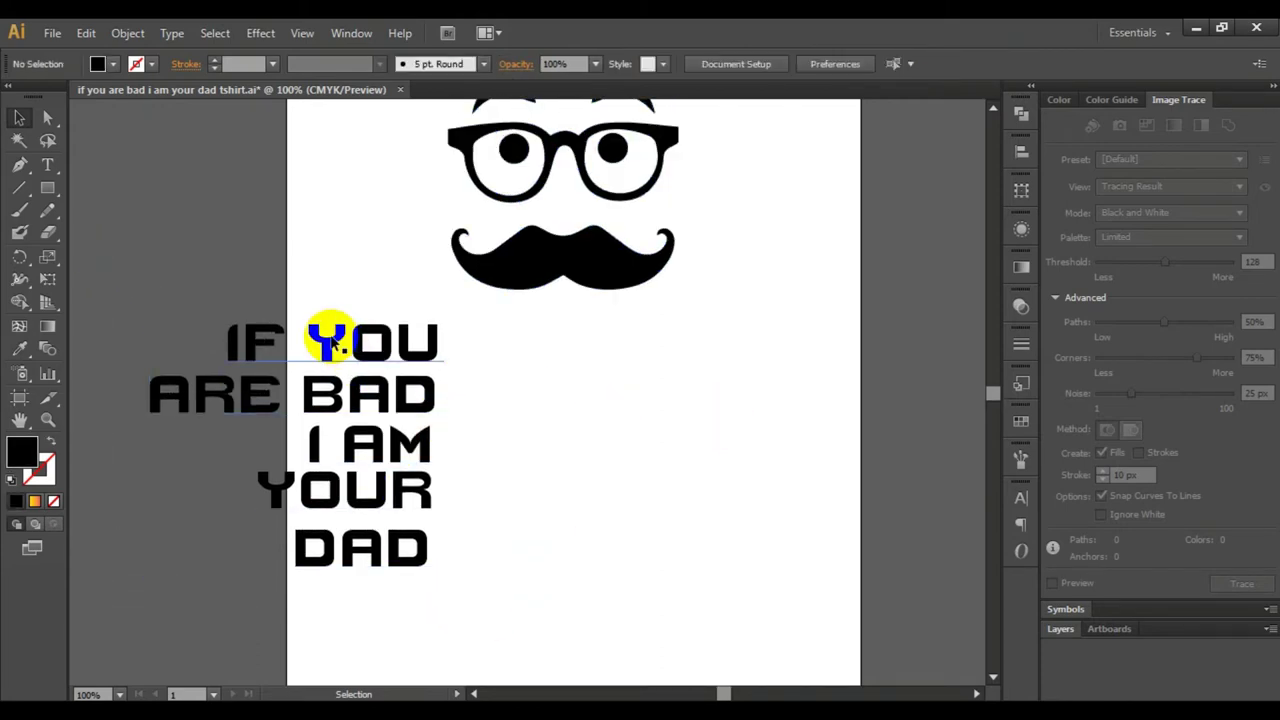
pyautogui.moveTo(222, 307)
pyautogui.mouseDown()
pyautogui.moveTo(380, 548)
pyautogui.moveTo(371, 471)
pyautogui.mouseUp()
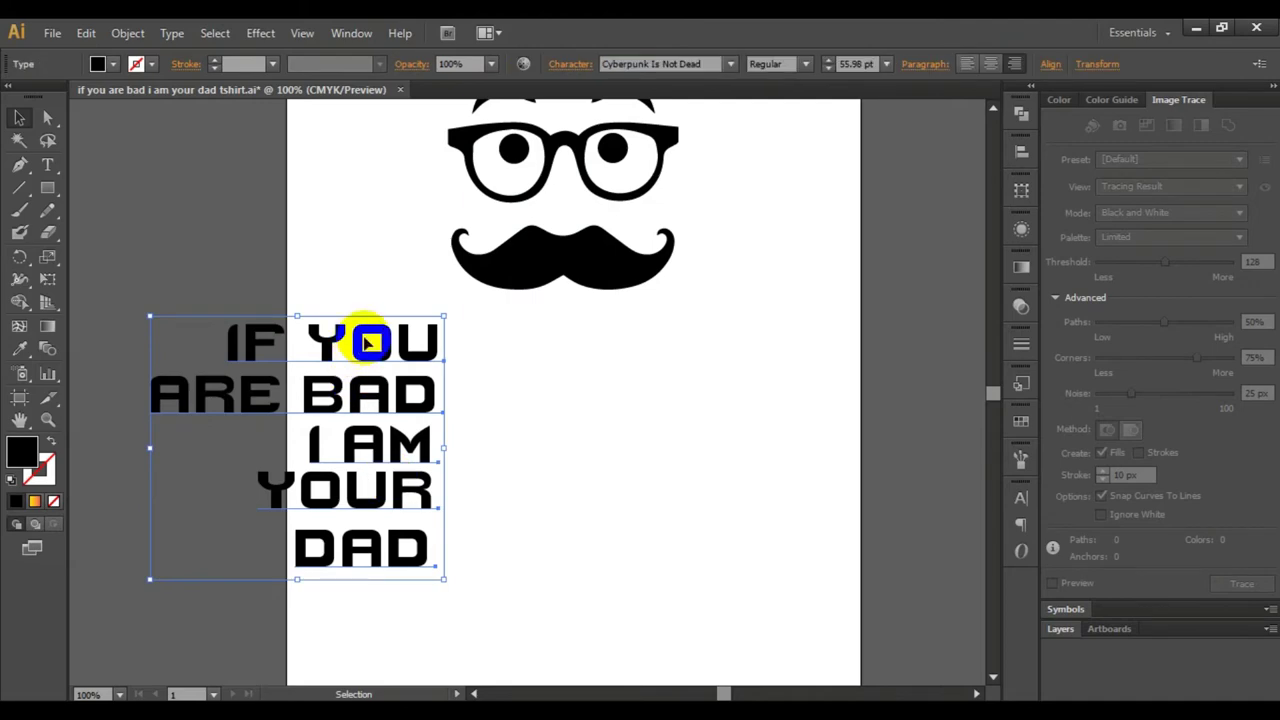
pyautogui.moveTo(347, 328)
pyautogui.mouseDown()
pyautogui.moveTo(557, 349)
pyautogui.moveTo(585, 328)
pyautogui.mouseUp()
# Shift the ARE BAD line right into line with IF YOU
pyautogui.click(734, 380)
pyautogui.scroll(-1, 734, 385)
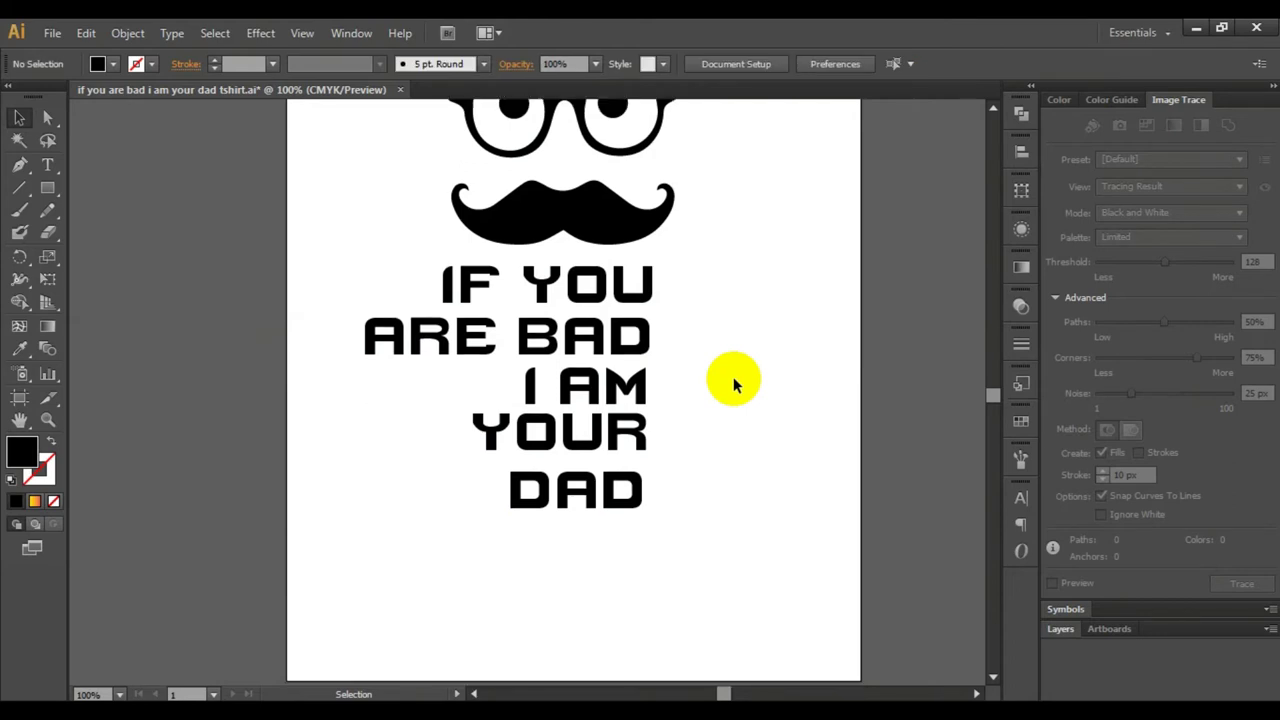
pyautogui.click(632, 390)
pyautogui.scroll(2, 729, 414)
pyautogui.scroll(-1, 725, 406)
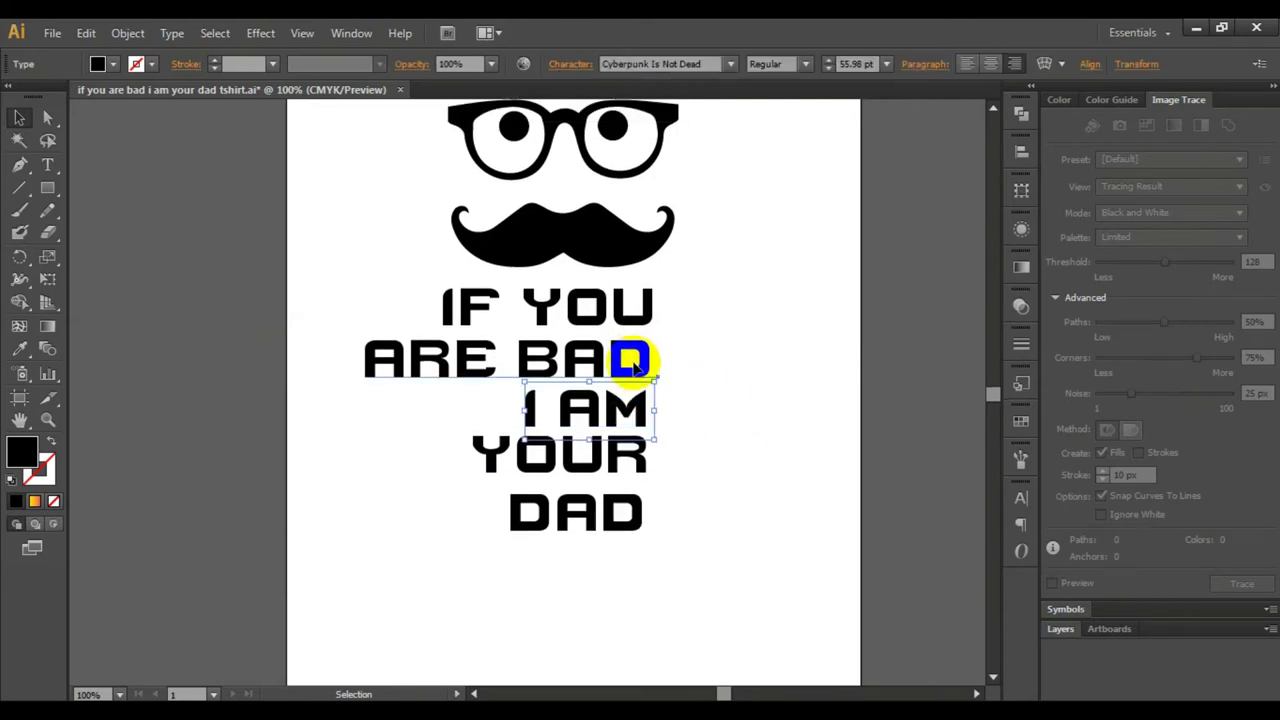
pyautogui.click(632, 368)
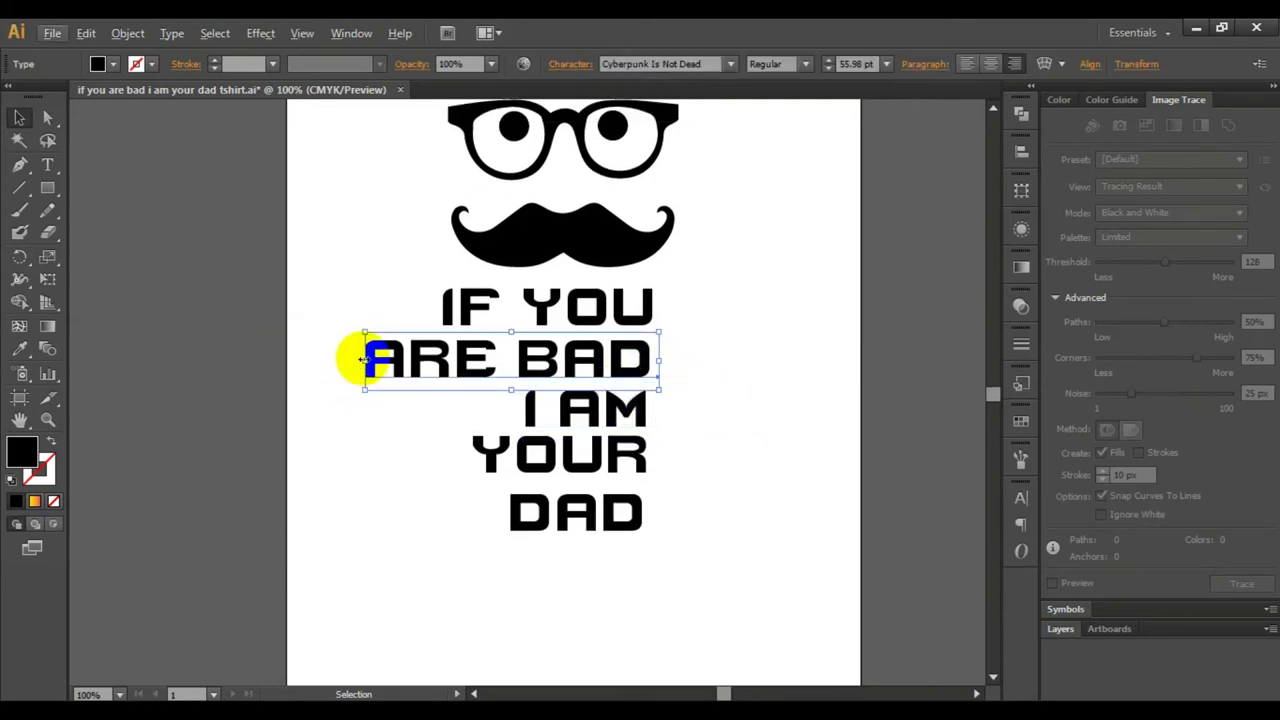
pyautogui.moveTo(365, 360); pyautogui.dragTo(440, 357)
pyautogui.click(777, 406)
pyautogui.scroll(-2, 777, 406)
pyautogui.scroll(1, 663, 375)
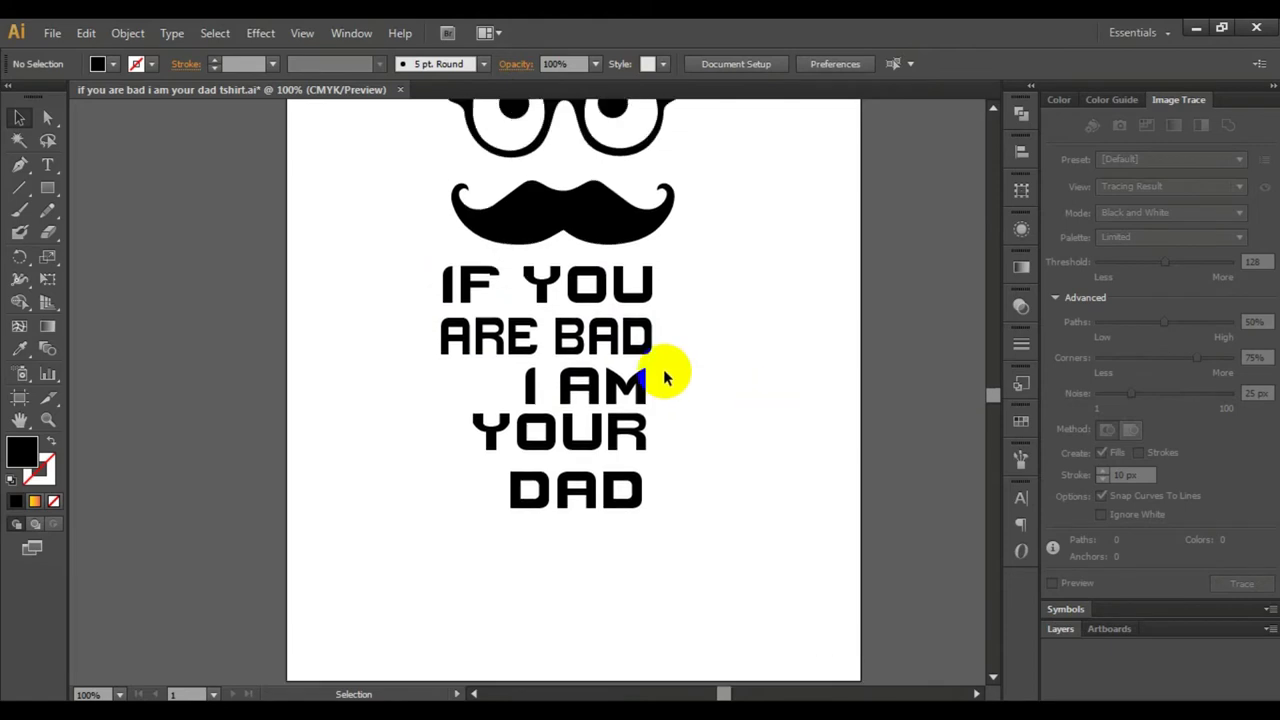
pyautogui.click(551, 346)
pyautogui.moveTo(543, 363); pyautogui.dragTo(550, 363)
pyautogui.click(700, 334)
# Nudge I AM into place and resize YOUR to fit under it
pyautogui.scroll(-1, 700, 334)
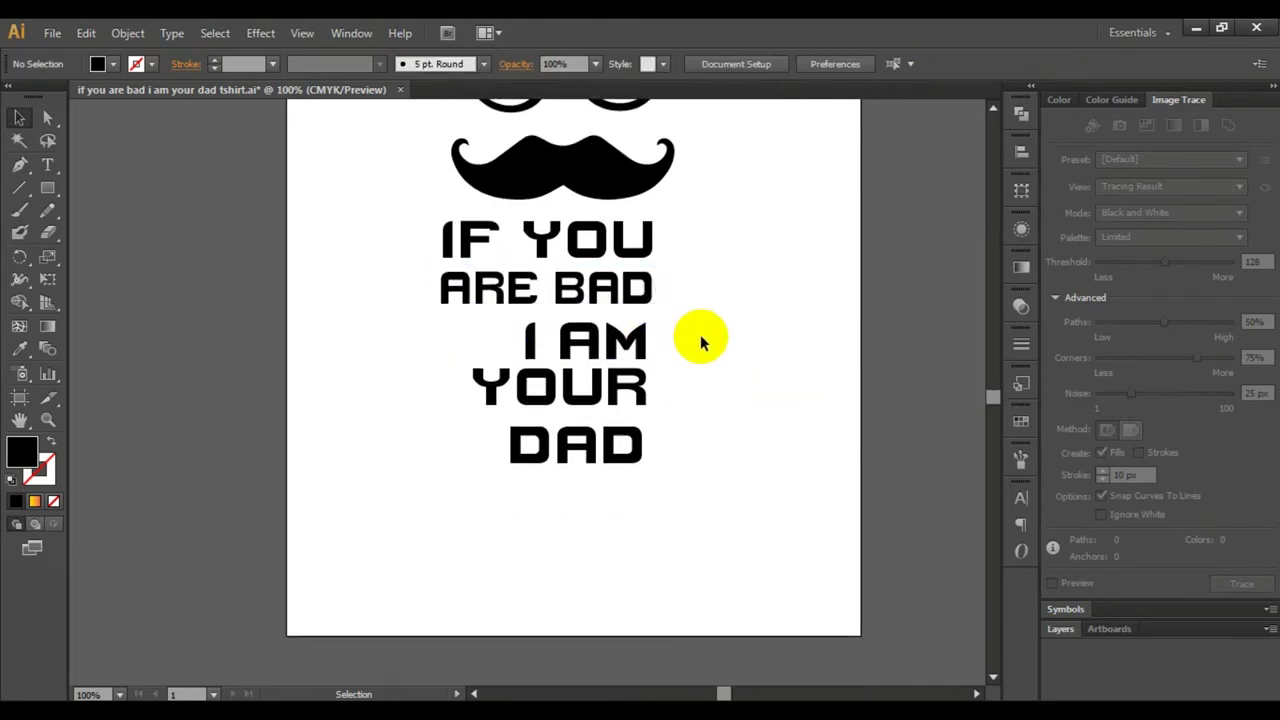
pyautogui.click(594, 346)
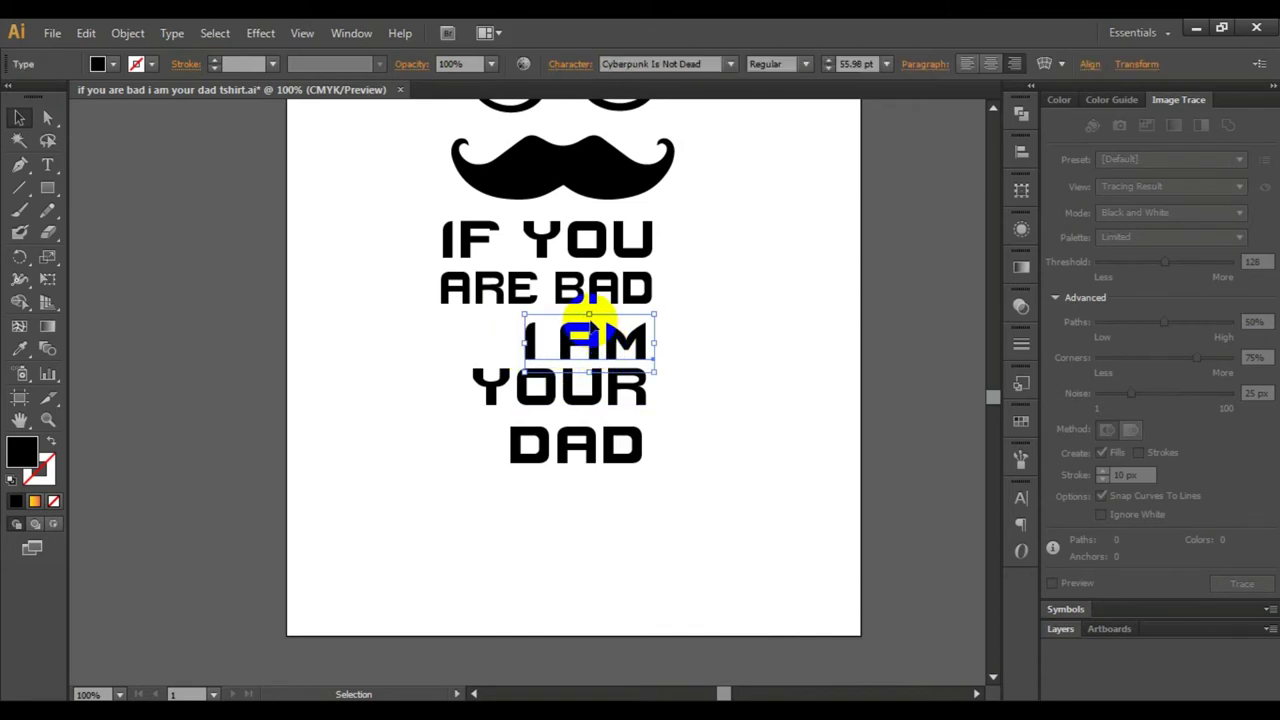
pyautogui.moveTo(592, 327); pyautogui.dragTo(623, 327)
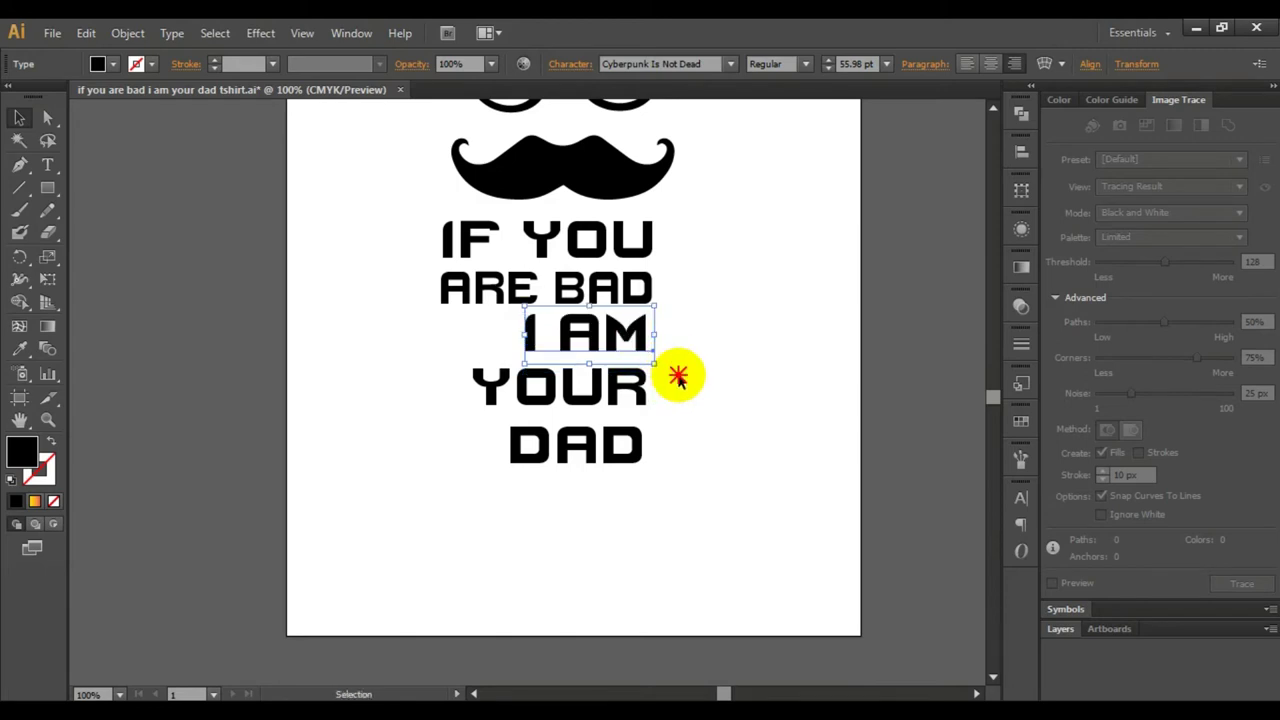
pyautogui.click(677, 371)
pyautogui.click(650, 393)
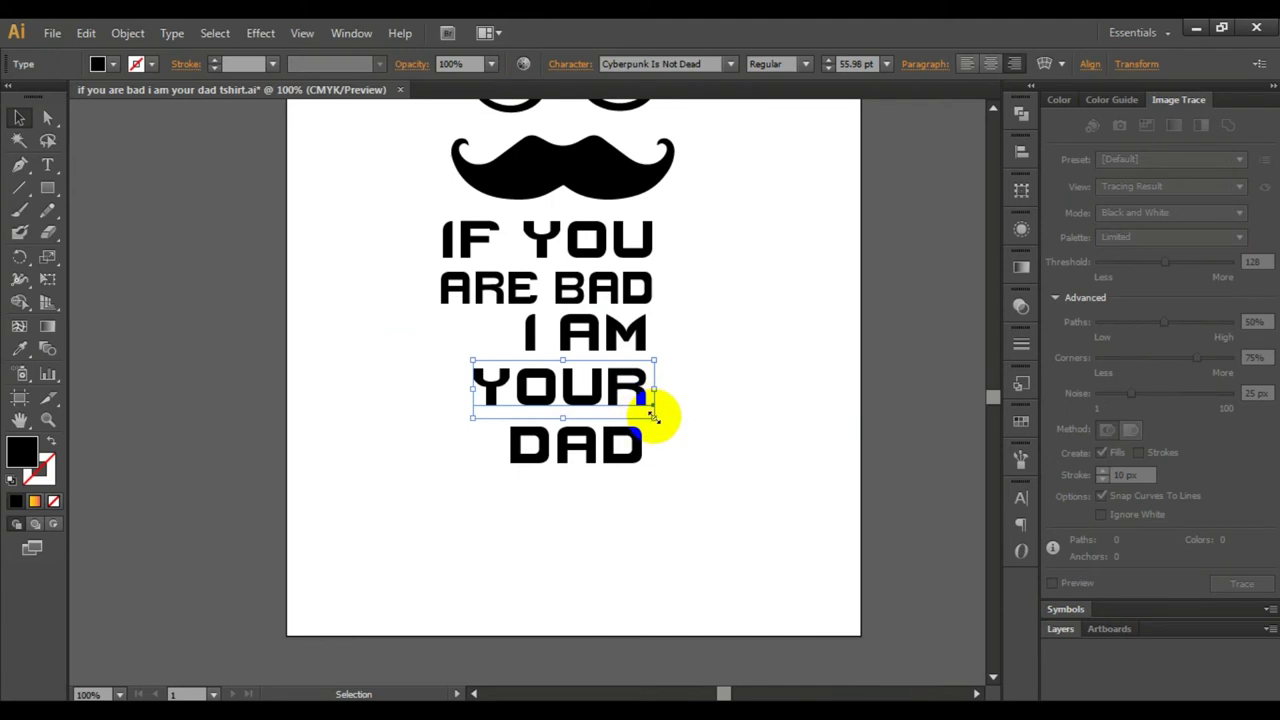
pyautogui.moveTo(654, 418); pyautogui.dragTo(667, 425)
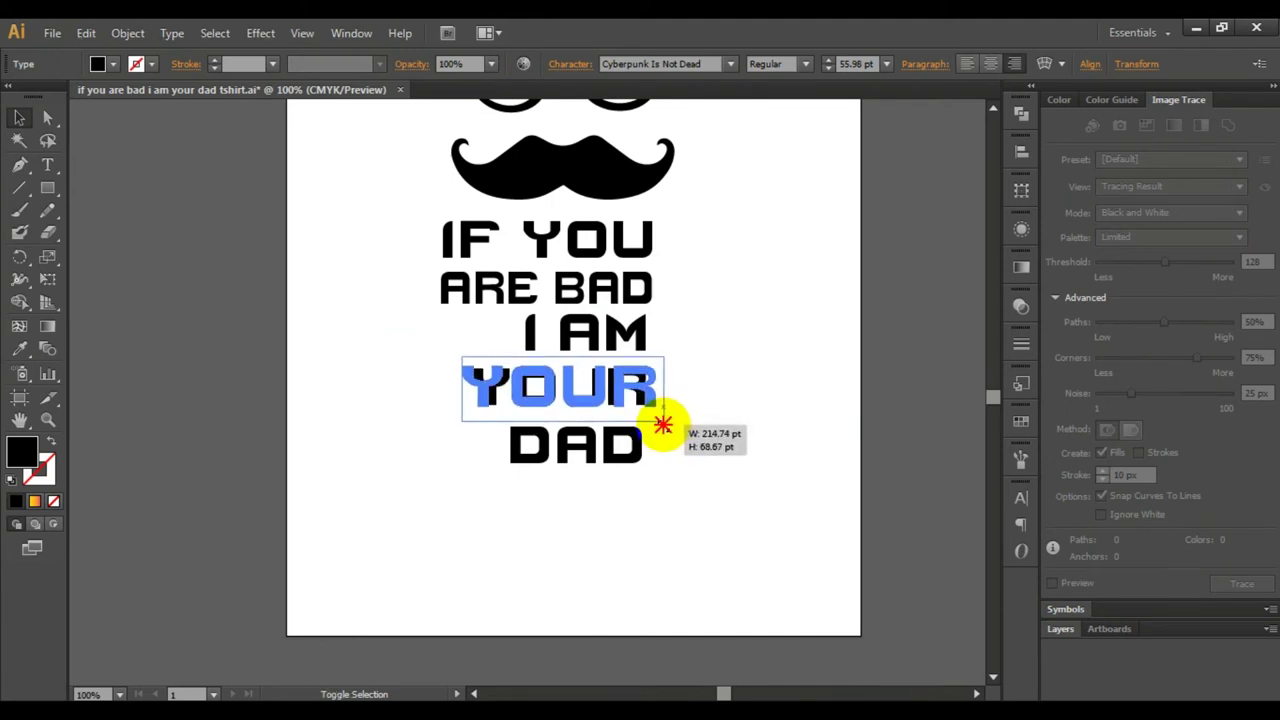
pyautogui.moveTo(667, 425); pyautogui.dragTo(660, 422)
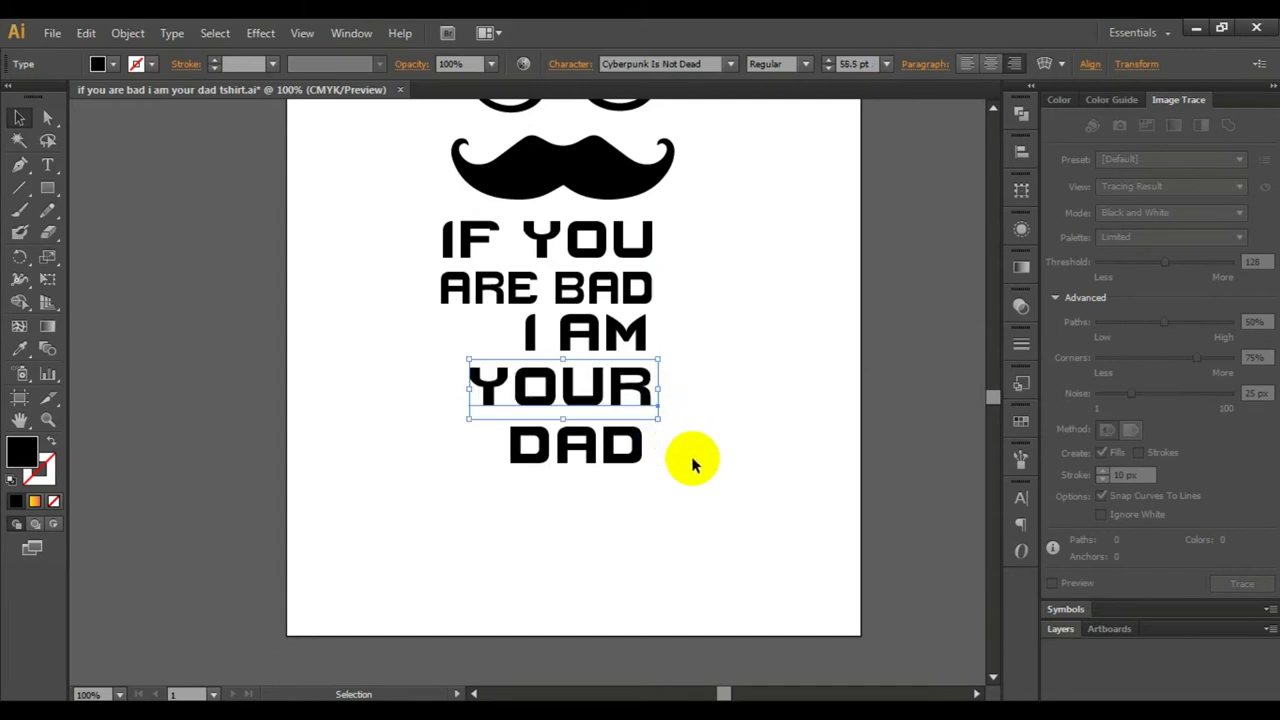
pyautogui.click(690, 458)
# Enlarge DAD to span the slogan's full width, then select all lines
pyautogui.click(625, 458)
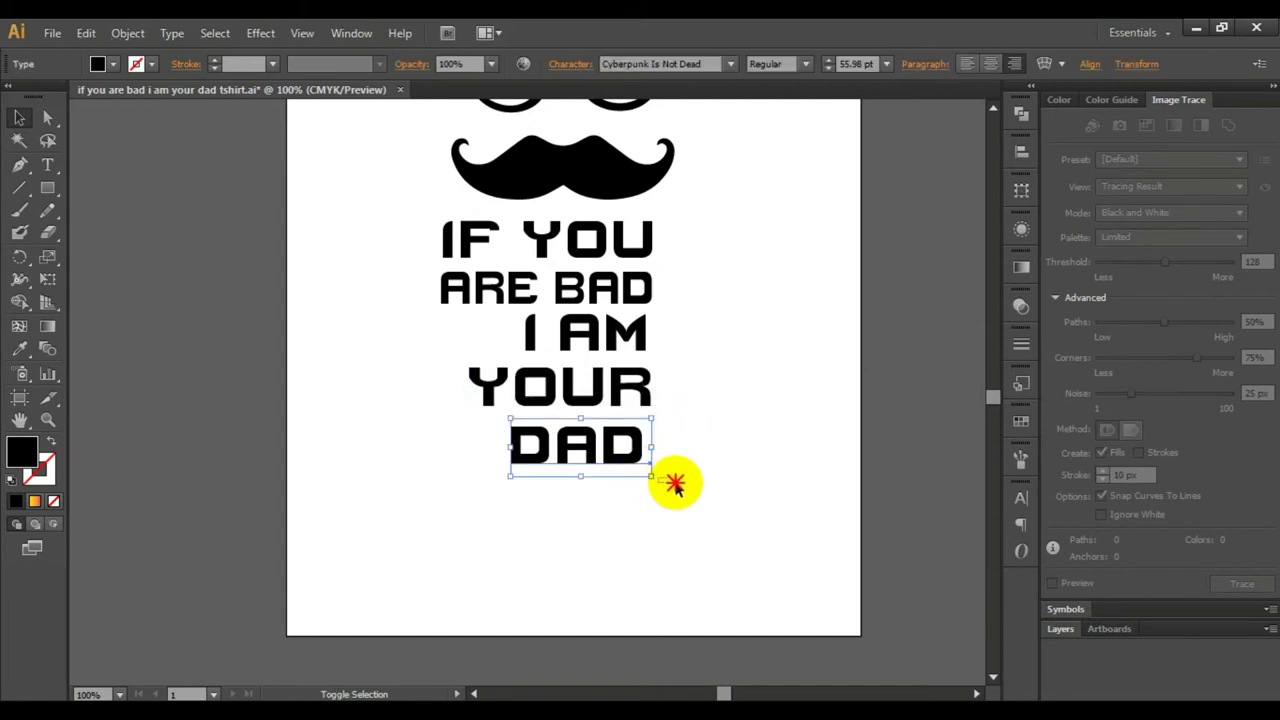
pyautogui.moveTo(650, 474)
pyautogui.mouseDown()
pyautogui.moveTo(695, 505)
pyautogui.moveTo(637, 456)
pyautogui.mouseUp()
pyautogui.click(777, 366)
pyautogui.scroll(2, 450, 300)
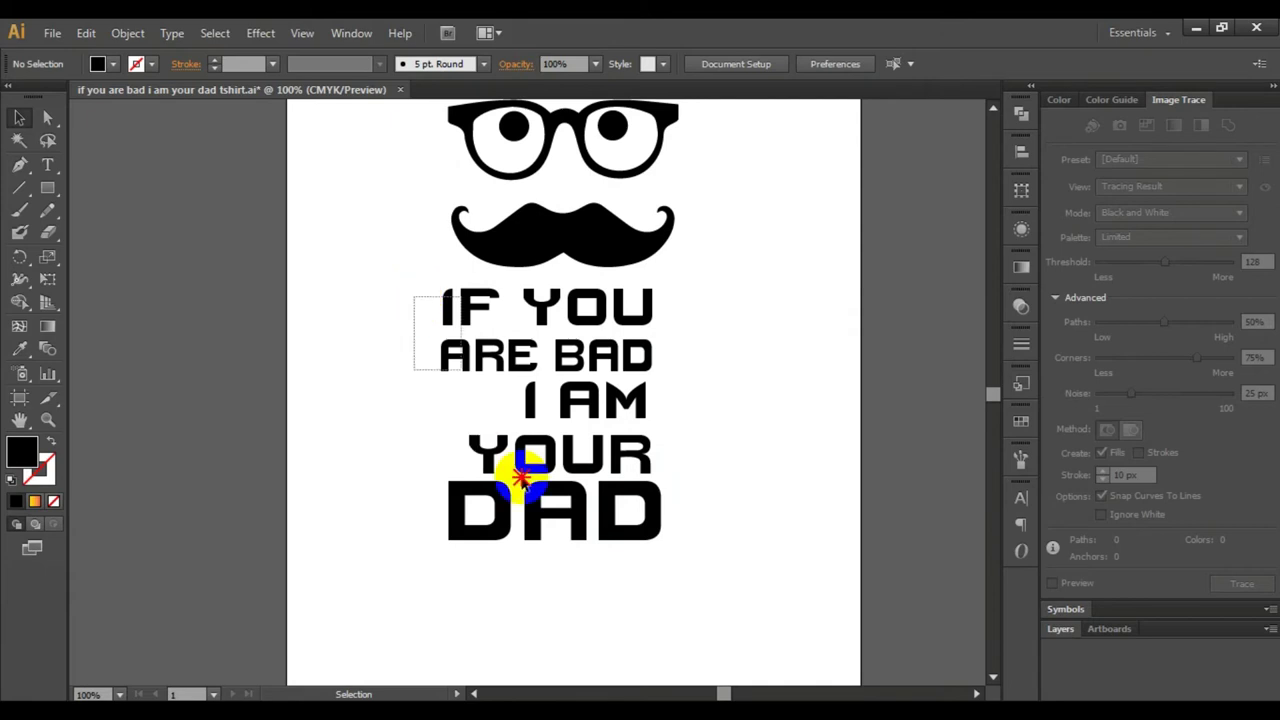
pyautogui.moveTo(416, 305); pyautogui.dragTo(660, 565)
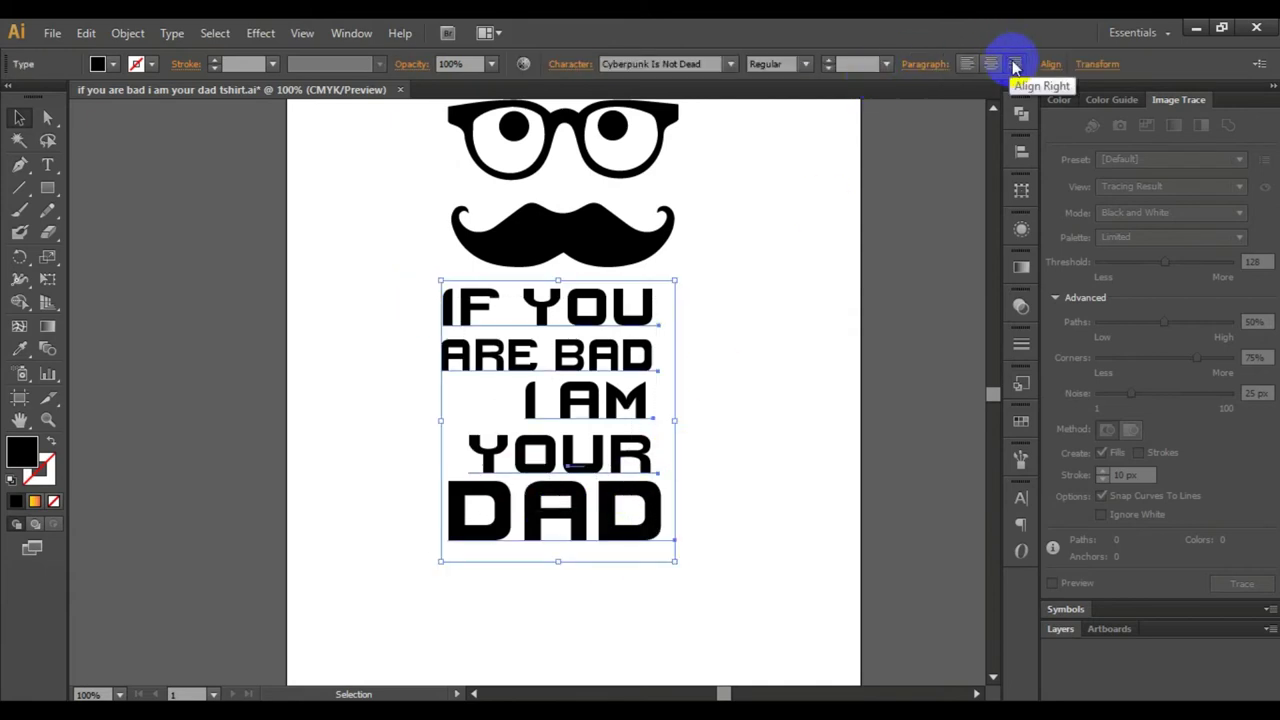
# Try center and left alignment, settle on right-aligning the slogan lines, then deselect
pyautogui.click(990, 64)
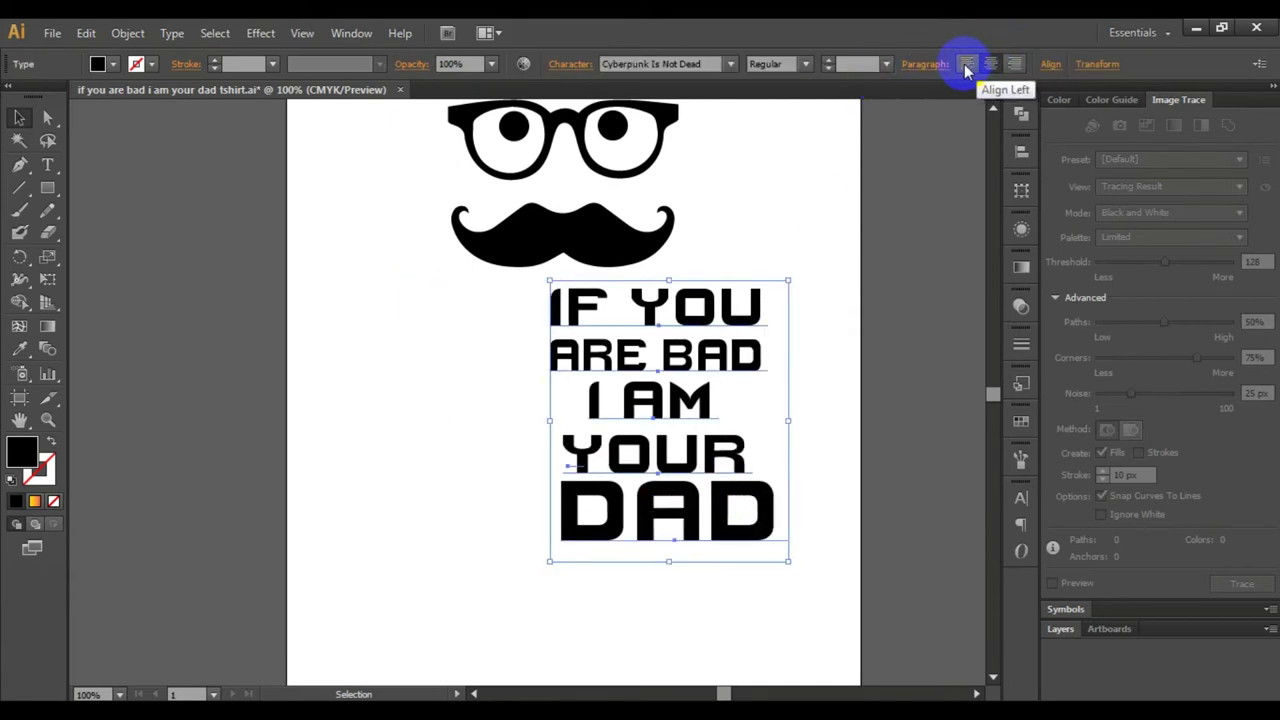
pyautogui.click(966, 68)
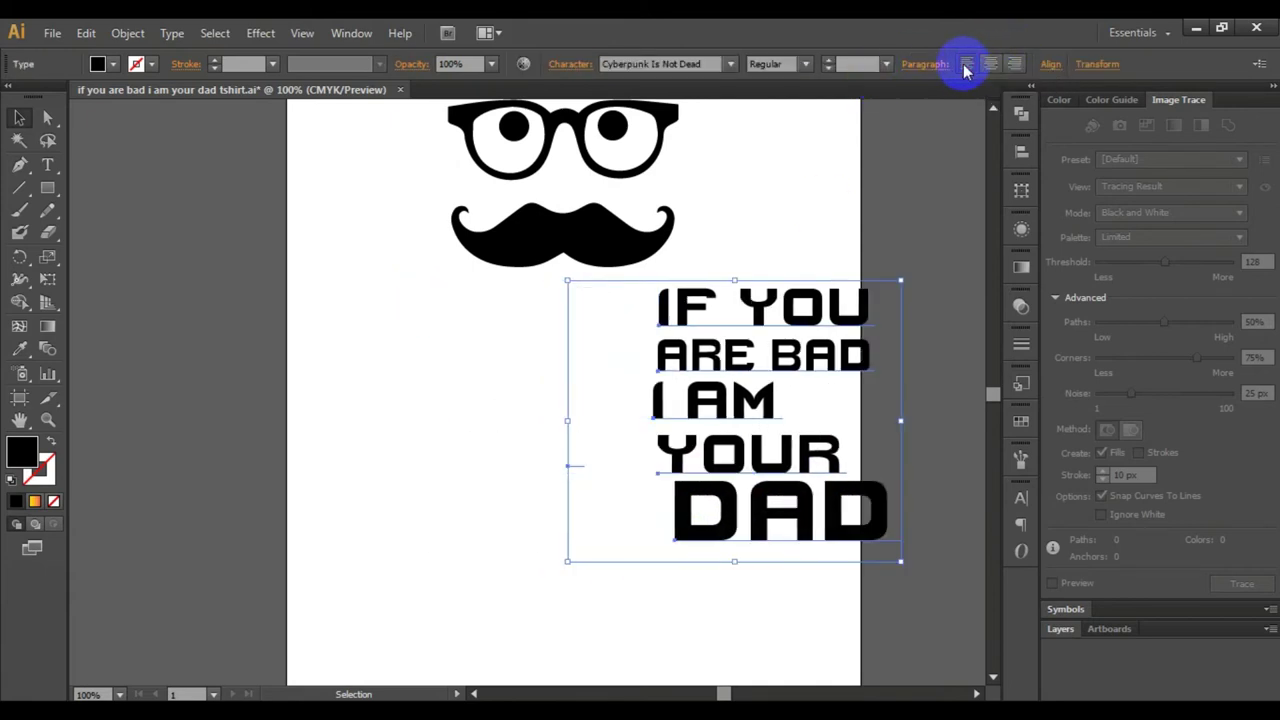
pyautogui.click(1015, 64)
pyautogui.click(771, 362)
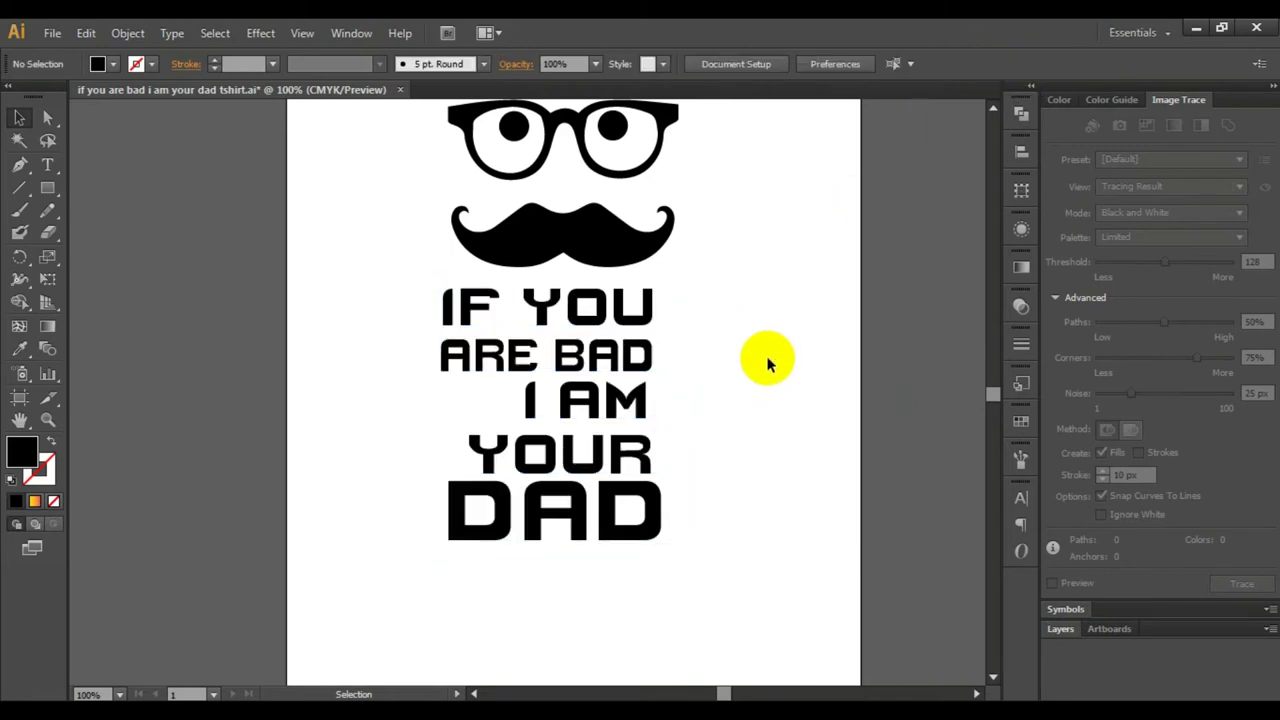
pyautogui.scroll(-2, 657, 447)
# Rescale the DAD and I AM lines to match the slogan block width
pyautogui.click(656, 443)
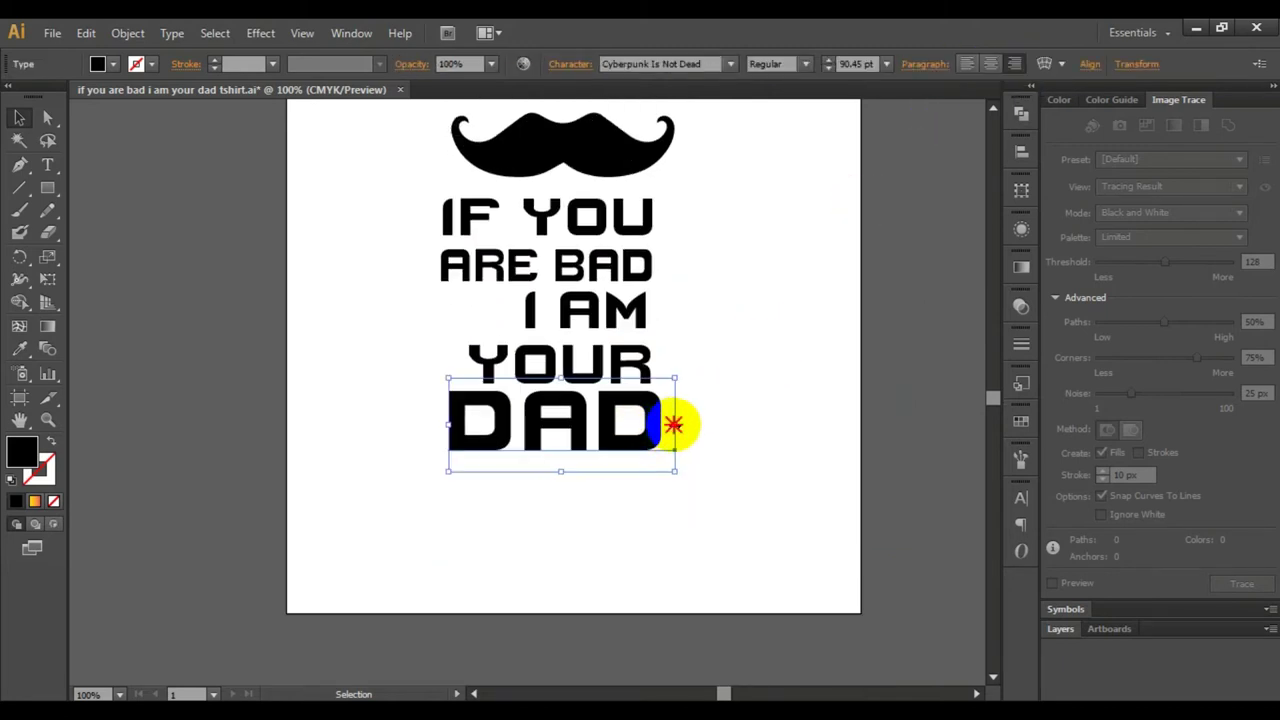
pyautogui.moveTo(673, 425); pyautogui.dragTo(668, 428)
pyautogui.click(711, 391)
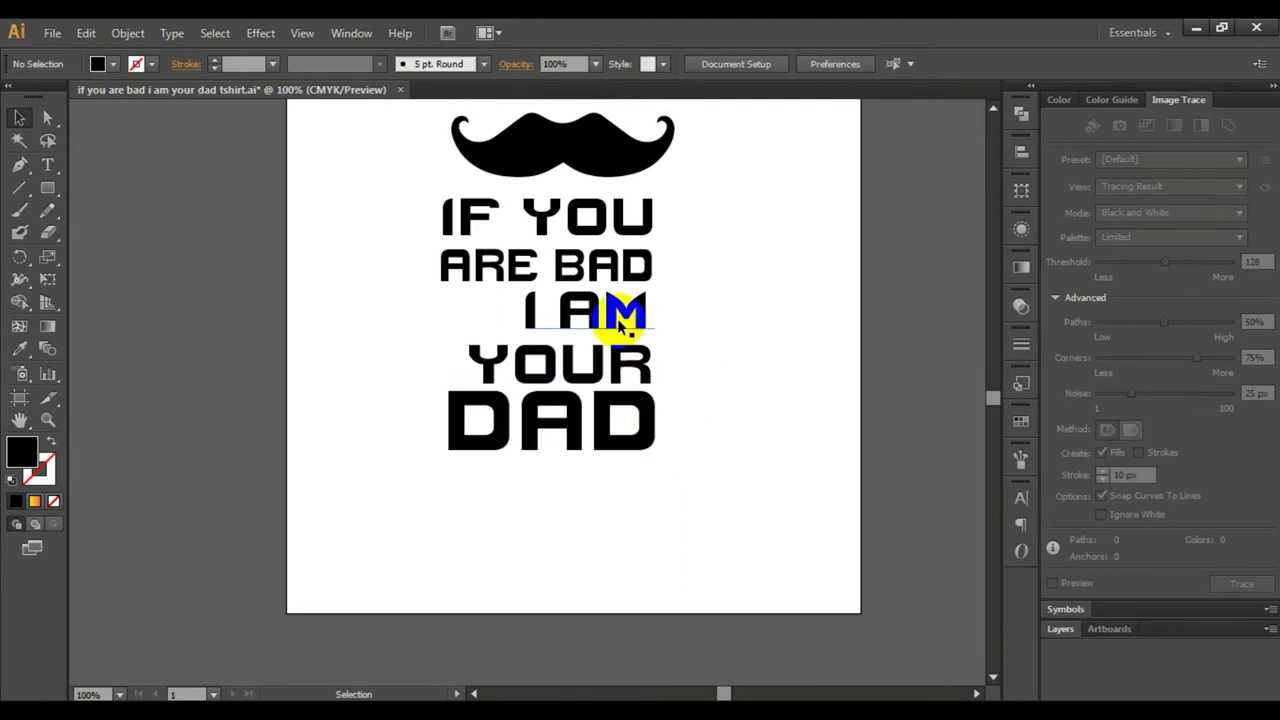
pyautogui.click(617, 318)
pyautogui.moveTo(656, 313); pyautogui.dragTo(655, 304)
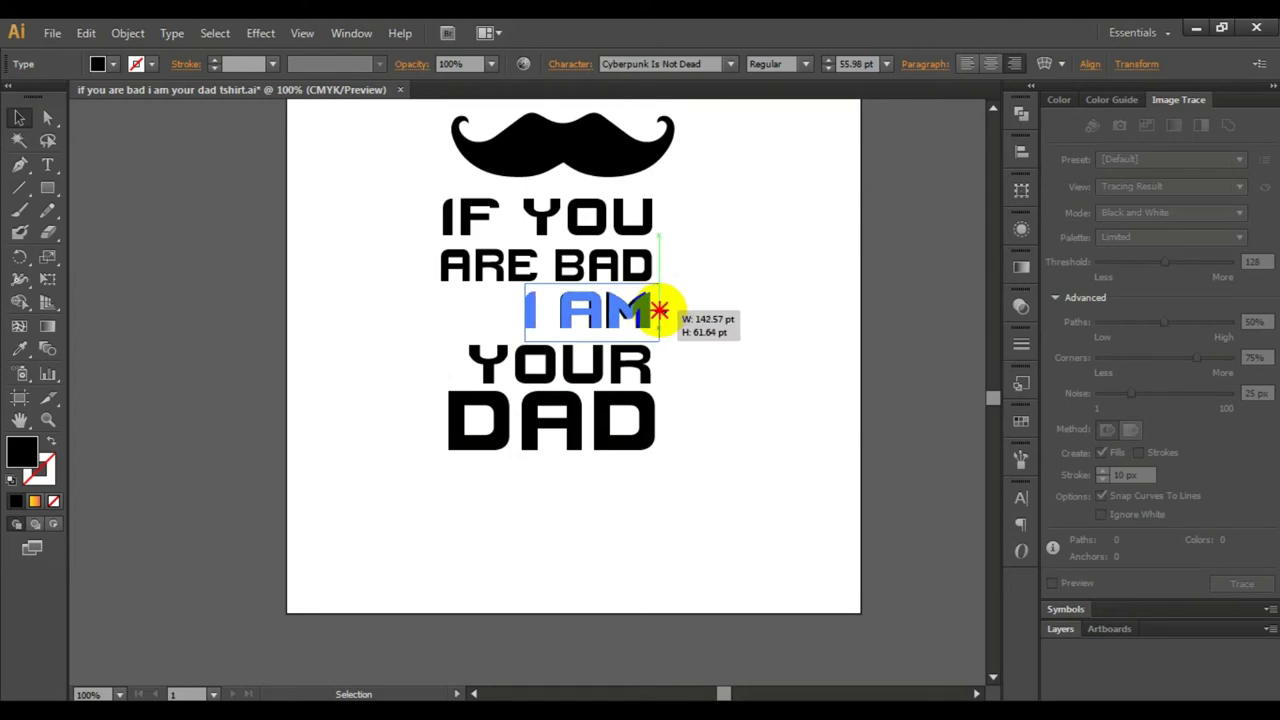
pyautogui.click(694, 314)
# Widen the YOUR line toward the block's right edge
pyautogui.scroll(-1, 663, 345)
pyautogui.click(648, 348)
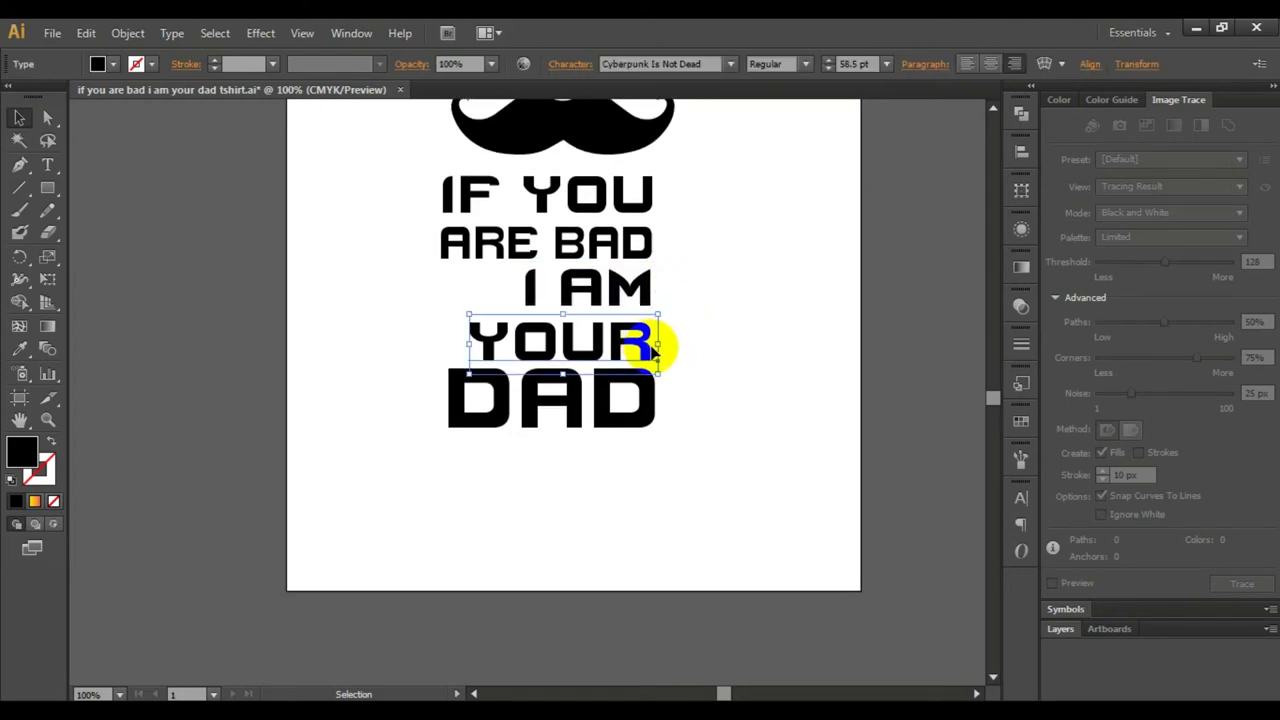
pyautogui.moveTo(659, 345); pyautogui.dragTo(662, 346)
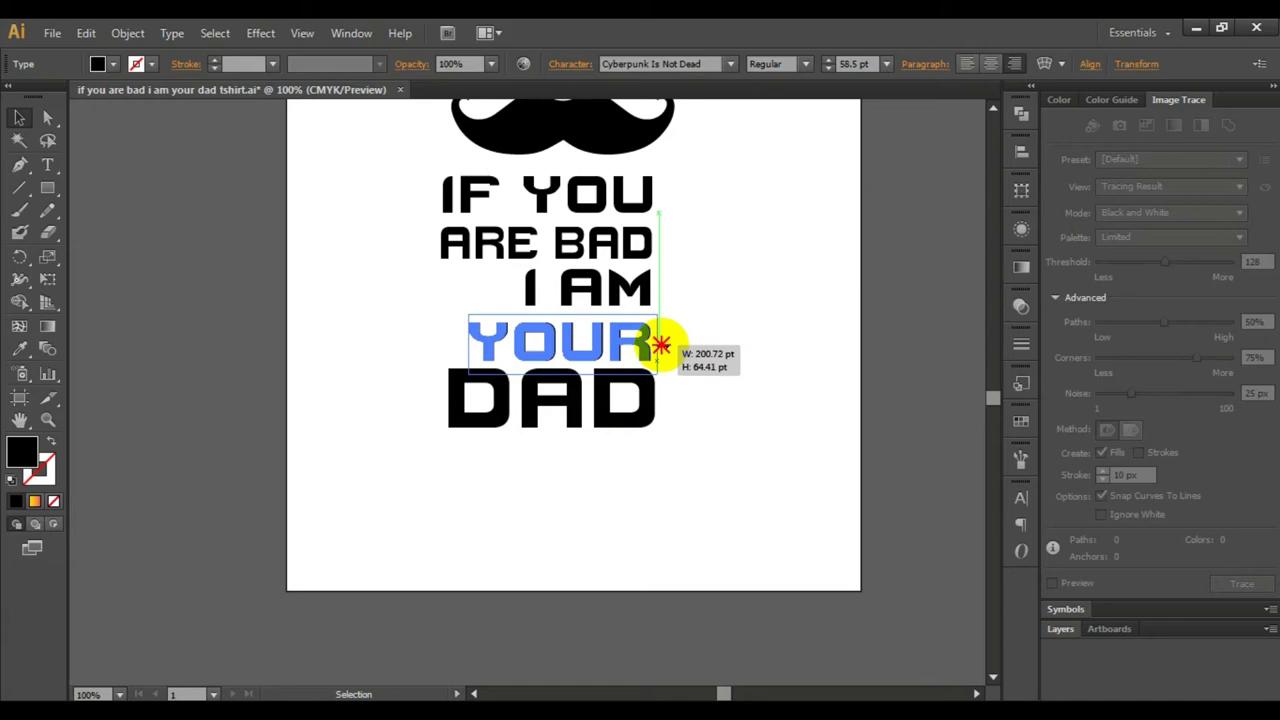
pyautogui.moveTo(662, 345); pyautogui.dragTo(666, 345)
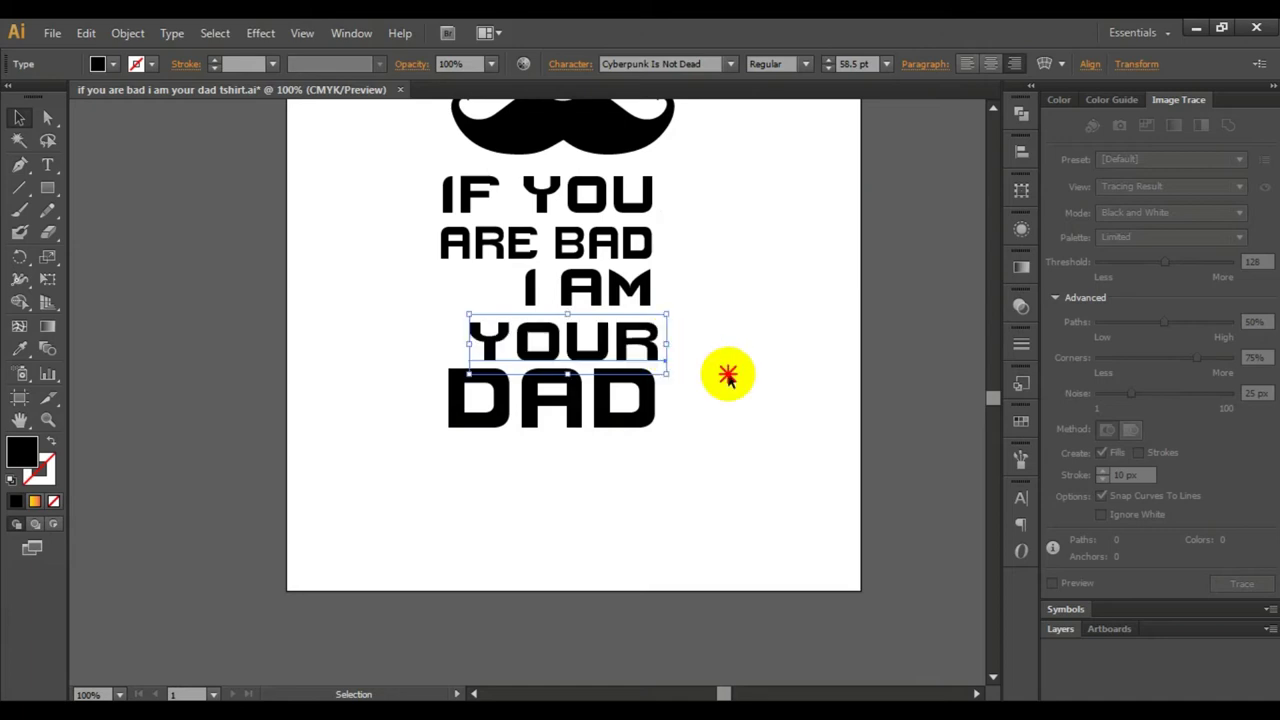
pyautogui.click(728, 371)
# Fine-tune YOUR and DAD so both end flush with the slogan's right edge
pyautogui.click(634, 400)
pyautogui.click(660, 345)
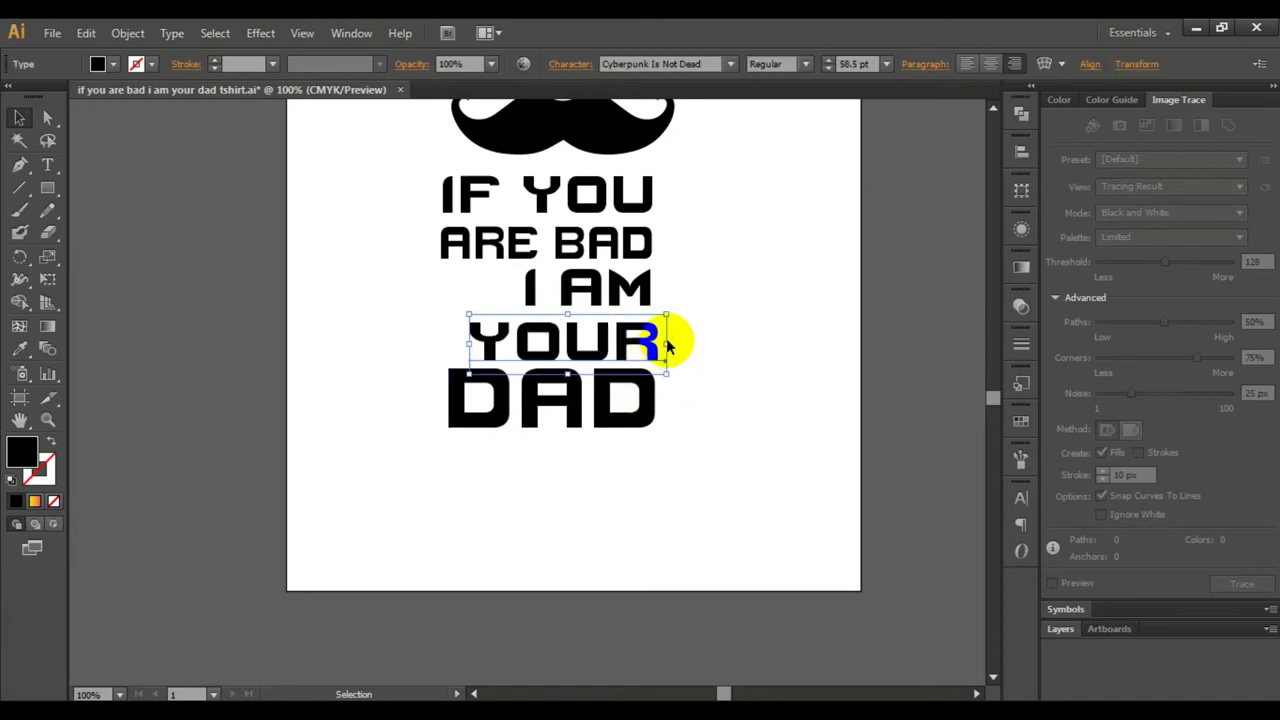
pyautogui.moveTo(668, 343); pyautogui.dragTo(671, 340)
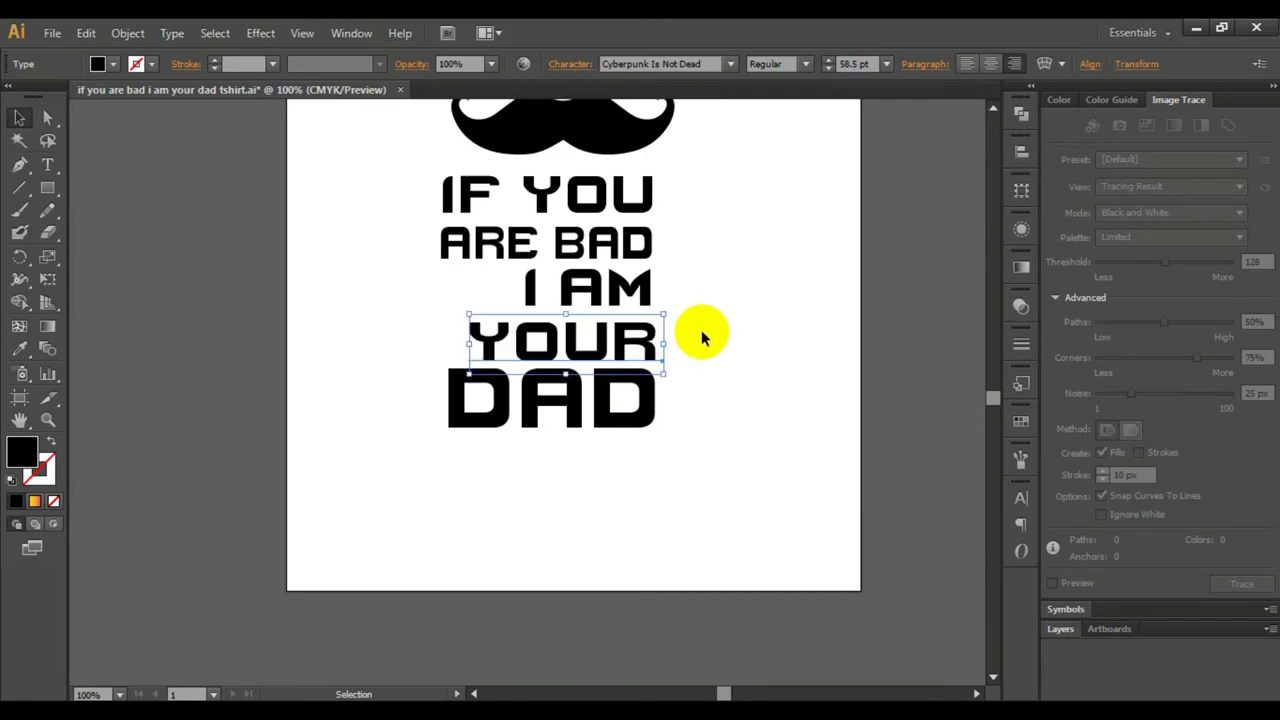
pyautogui.click(640, 400)
pyautogui.moveTo(668, 401); pyautogui.dragTo(671, 400)
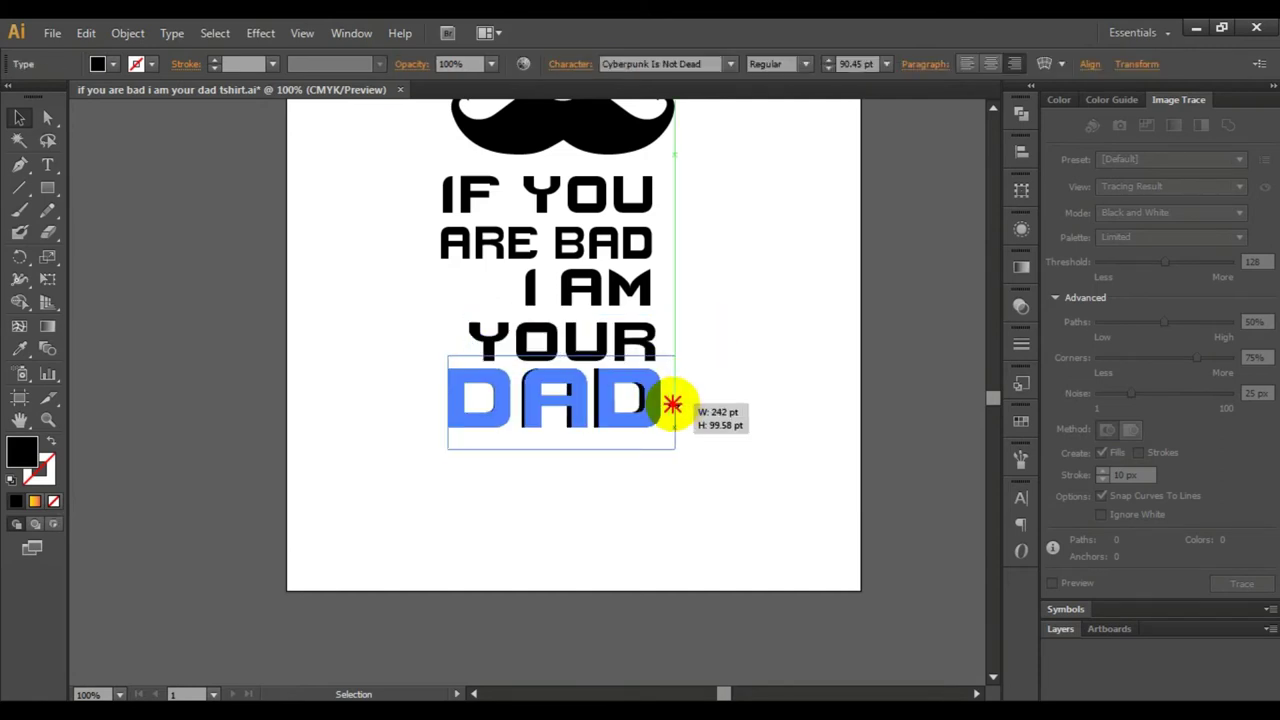
pyautogui.click(743, 377)
pyautogui.click(620, 415)
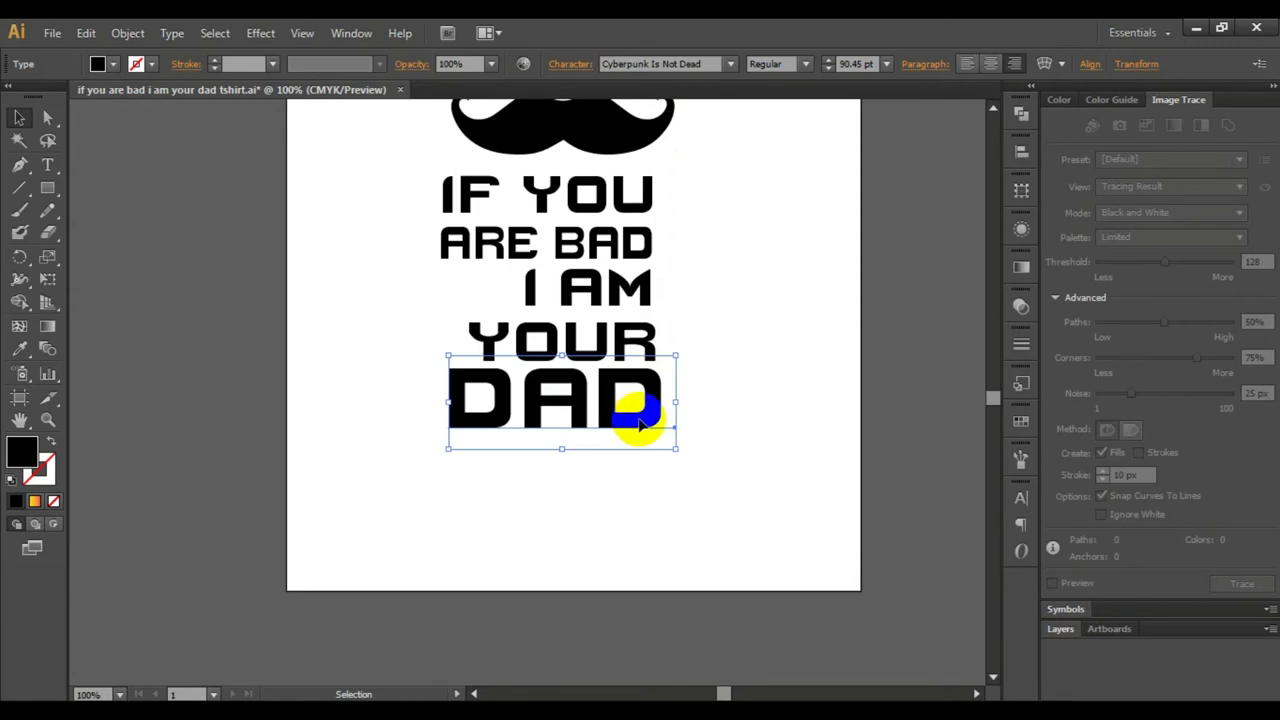
pyautogui.click(731, 331)
pyautogui.scroll(-2, 730, 335)
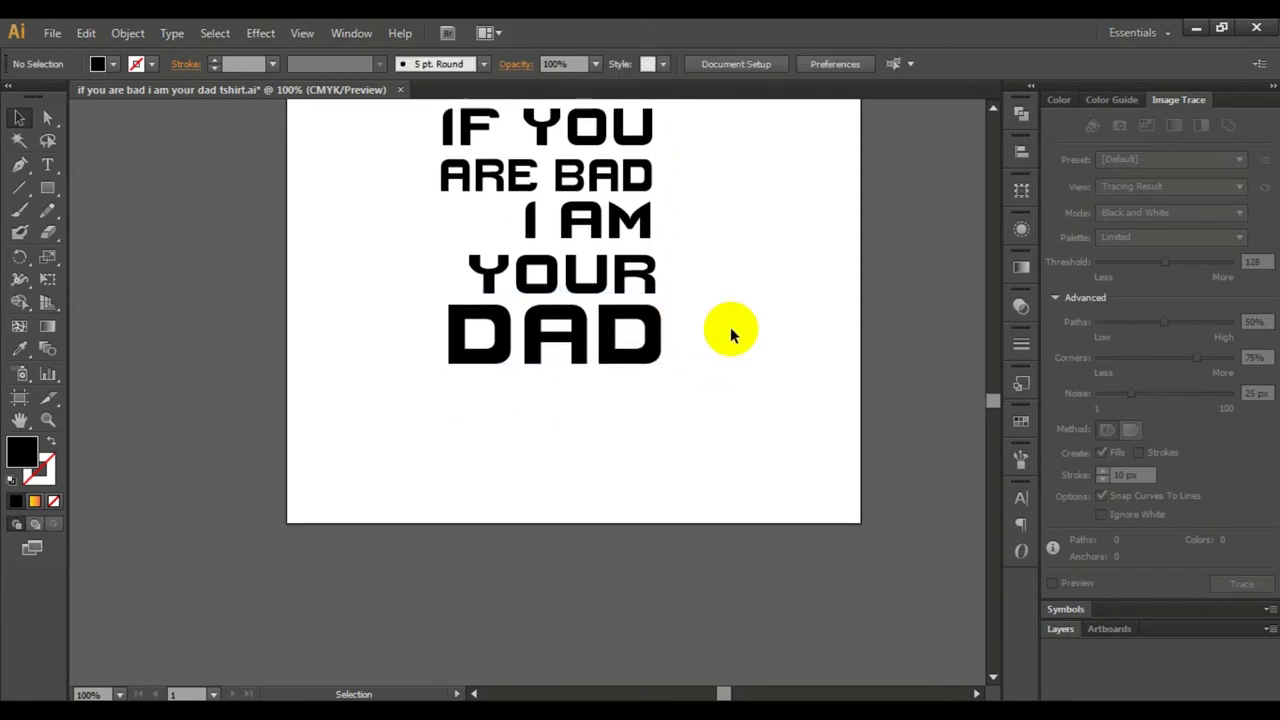
pyautogui.scroll(3, 730, 335)
pyautogui.hotkey('alt', 'space')
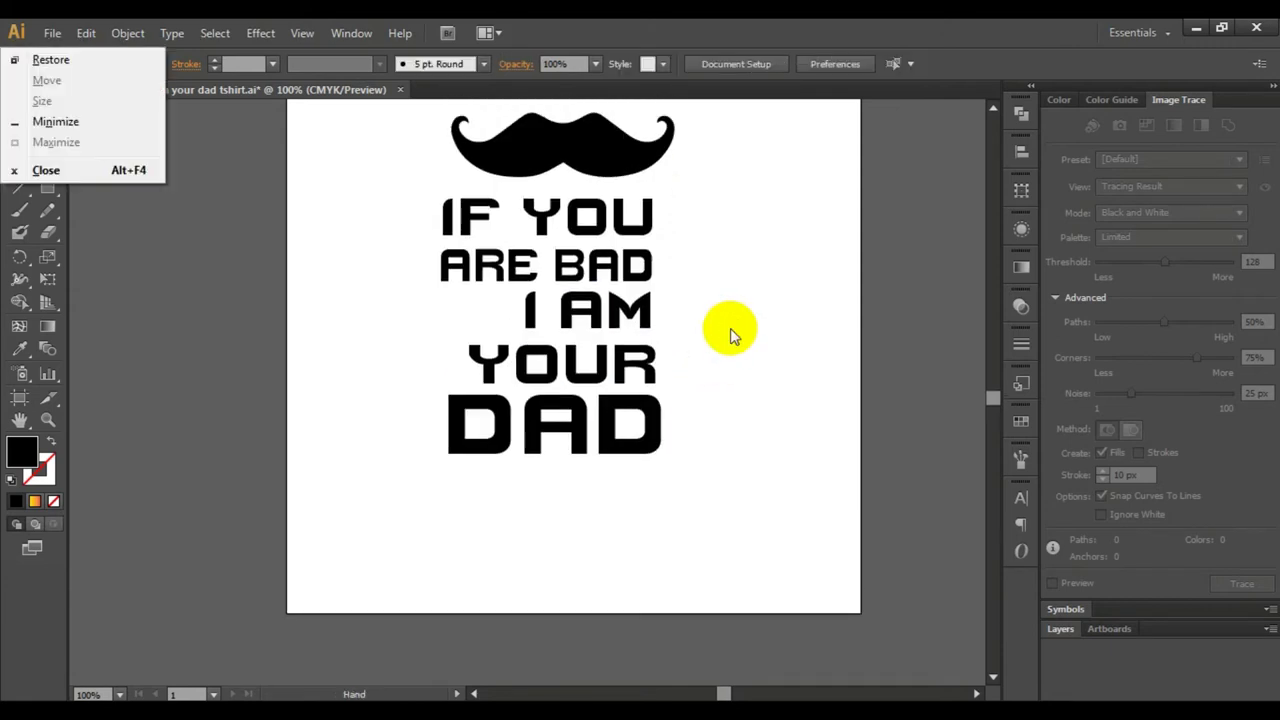
pyautogui.keyDown('ctrl'); pyautogui.keyDown('alt'); pyautogui.click(731, 331); pyautogui.keyUp('alt'); pyautogui.keyUp('ctrl')
pyautogui.moveTo(590, 341)
pyautogui.mouseDown()
pyautogui.moveTo(691, 337)
pyautogui.moveTo(651, 257)
pyautogui.mouseUp()
pyautogui.hotkey('ctrl', '1')
pyautogui.moveTo(564, 390)
pyautogui.mouseDown()
pyautogui.moveTo(666, 263)
pyautogui.moveTo(666, 300)
pyautogui.mouseUp()
pyautogui.scroll(-2, 620, 348)
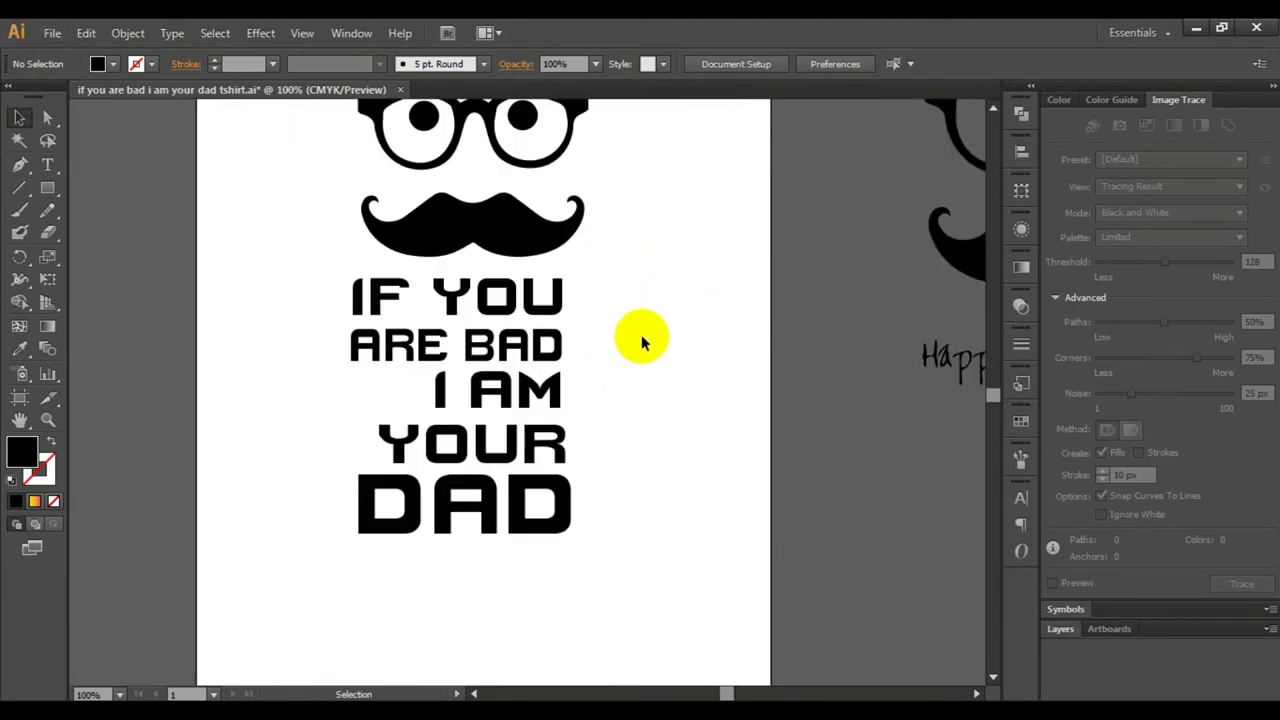
pyautogui.hotkey('alt', 'space')
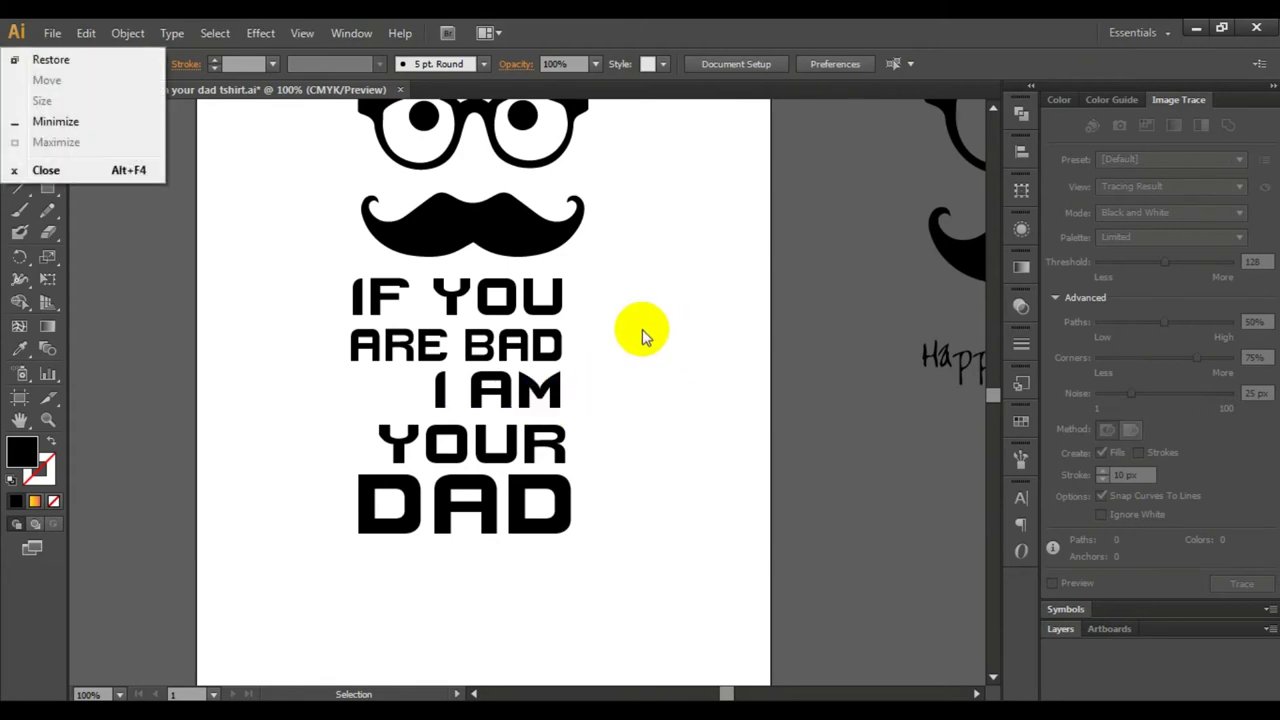
pyautogui.press('Escape')
pyautogui.scroll(-1, 622, 347)
pyautogui.scroll(1, 622, 347)
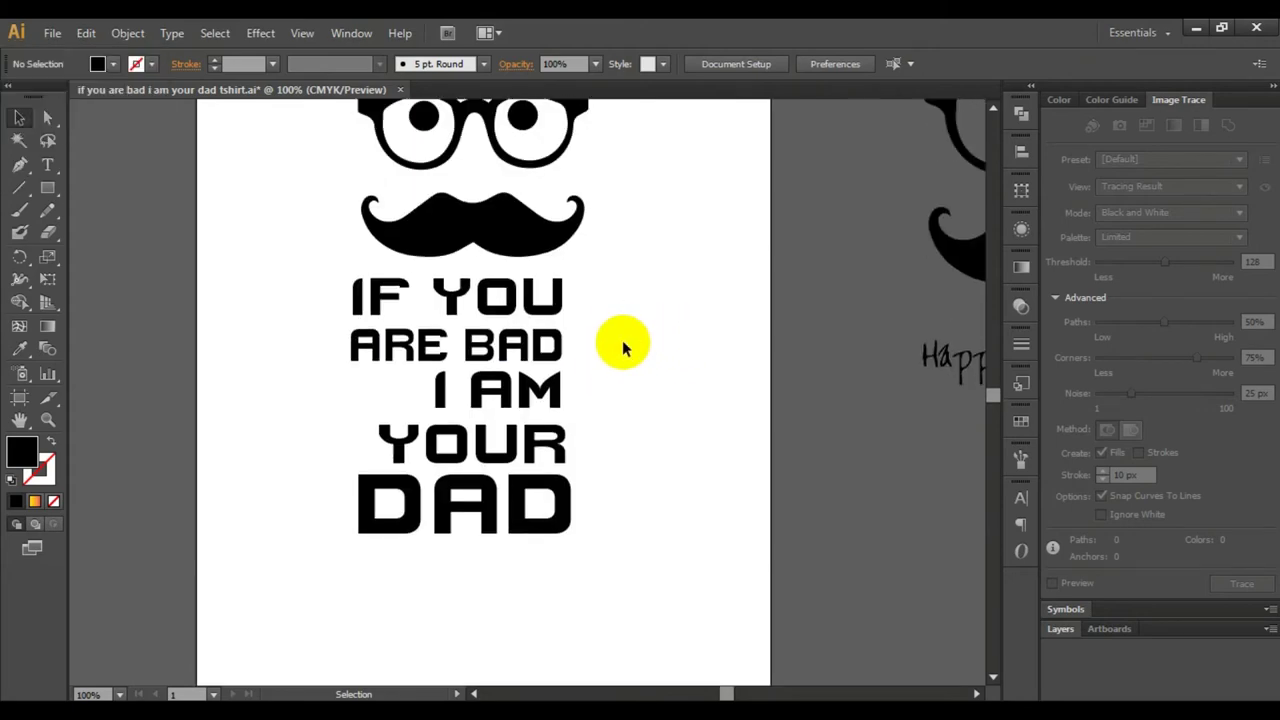
pyautogui.hotkey('alt', 'space')
pyautogui.press('Escape')
pyautogui.press('ctrl')
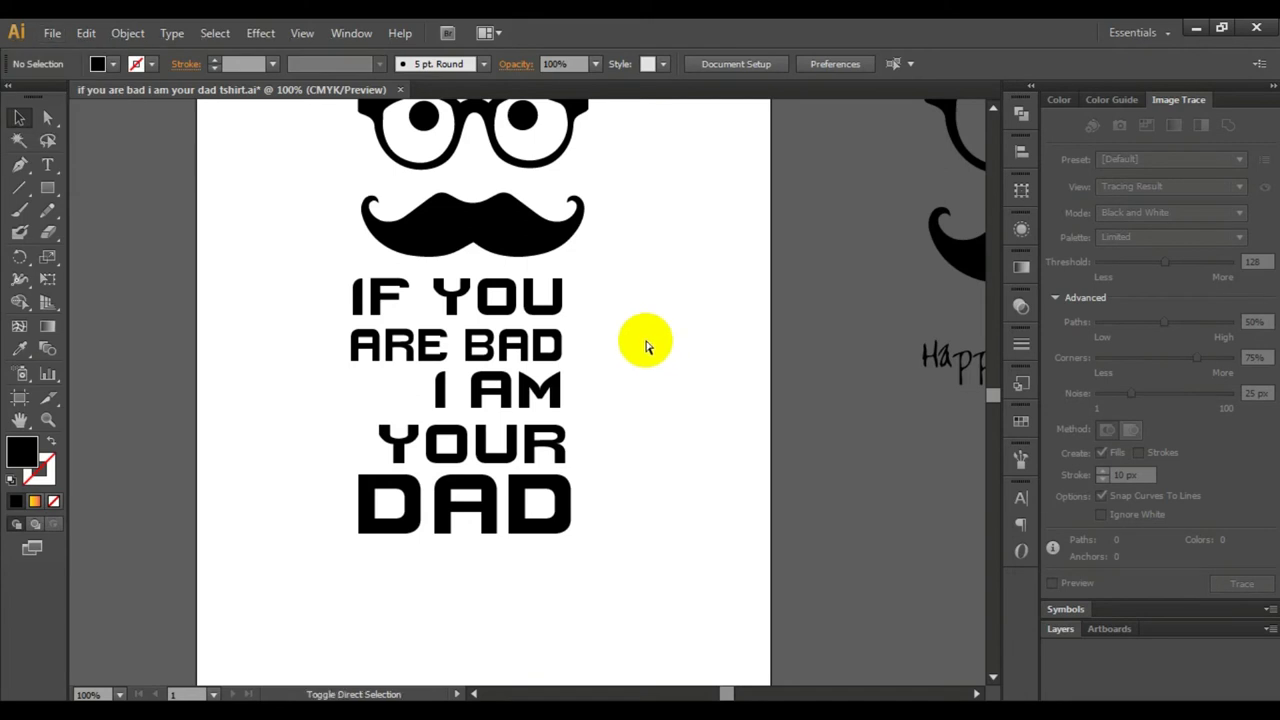
pyautogui.keyDown('alt'); pyautogui.click(646, 323); pyautogui.keyUp('alt')
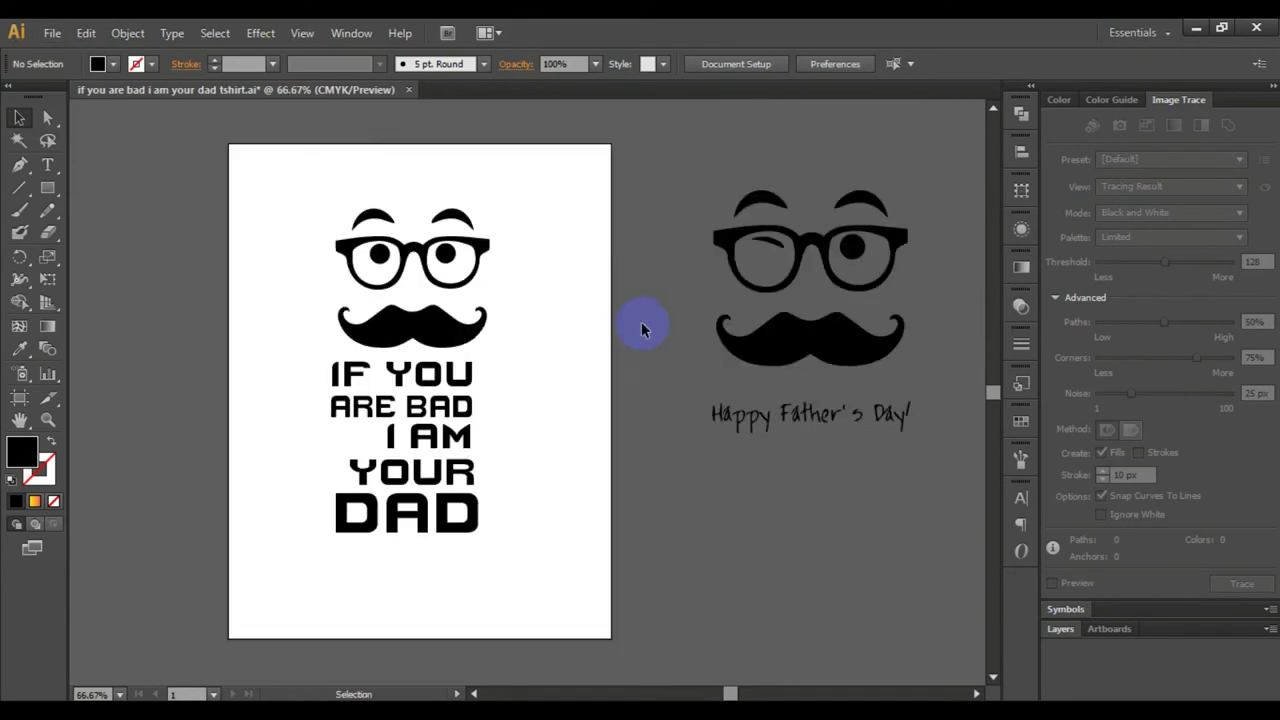
pyautogui.moveTo(554, 394); pyautogui.dragTo(635, 362)
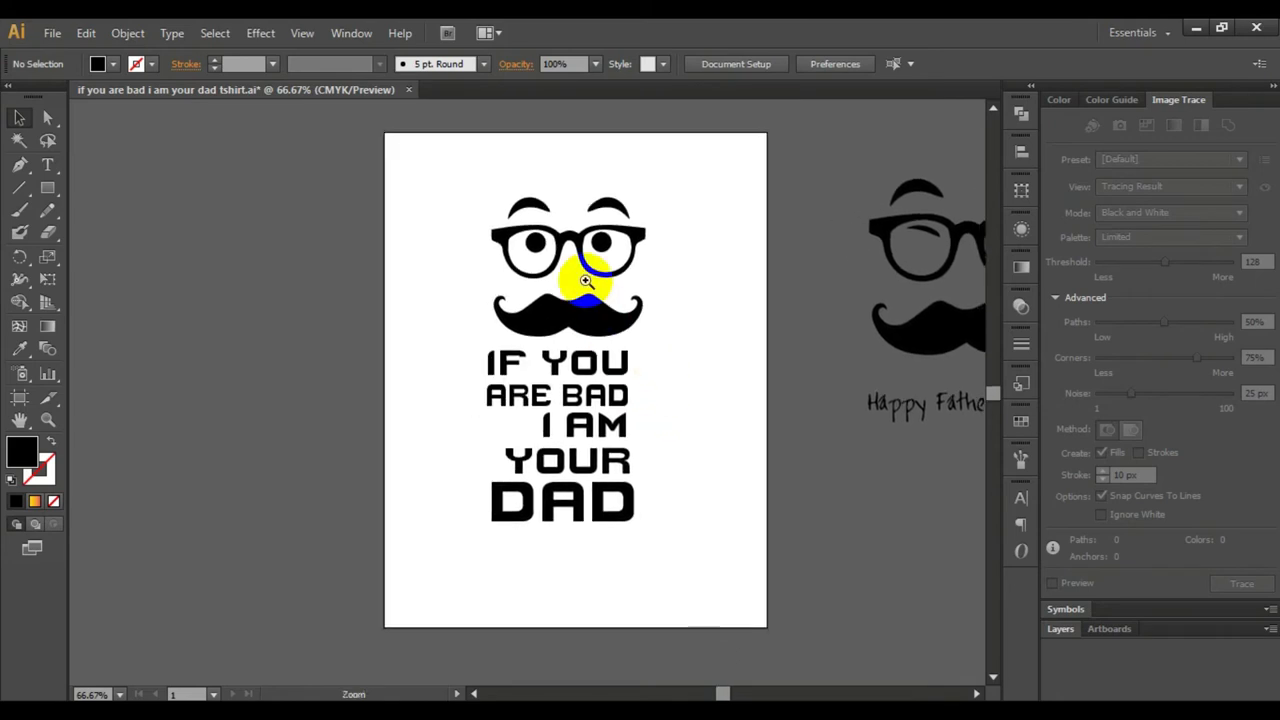
pyautogui.hotkey('ctrl', '1')
pyautogui.moveTo(694, 403); pyautogui.dragTo(777, 303)
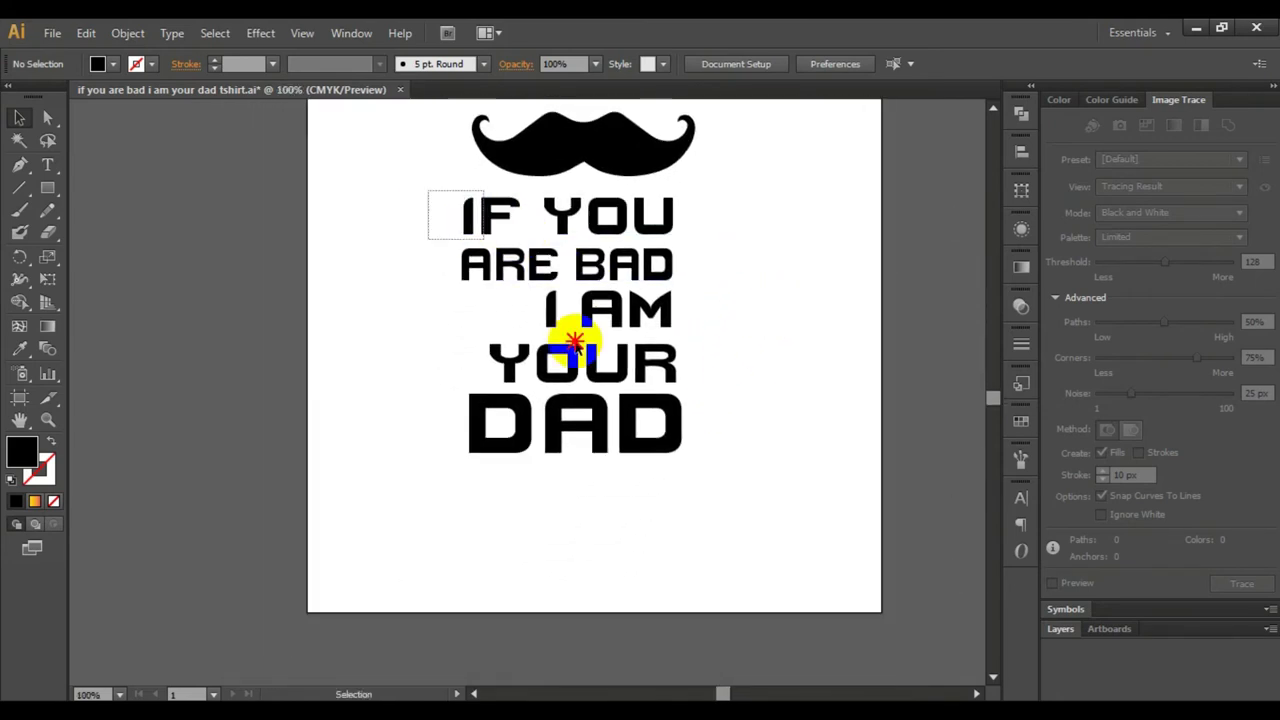
# Enlarge the whole slogan text block and realign DAD's right edge
pyautogui.moveTo(429, 190); pyautogui.dragTo(722, 464)
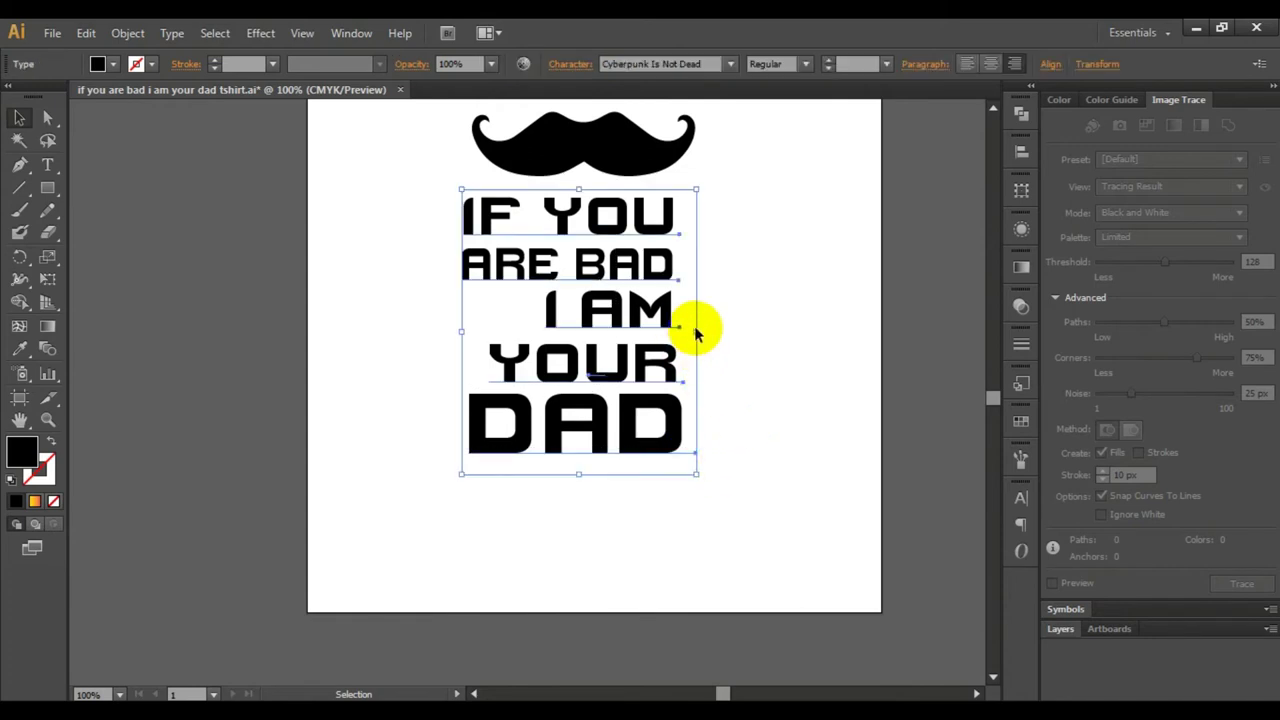
pyautogui.moveTo(698, 330); pyautogui.dragTo(700, 337)
pyautogui.click(766, 349)
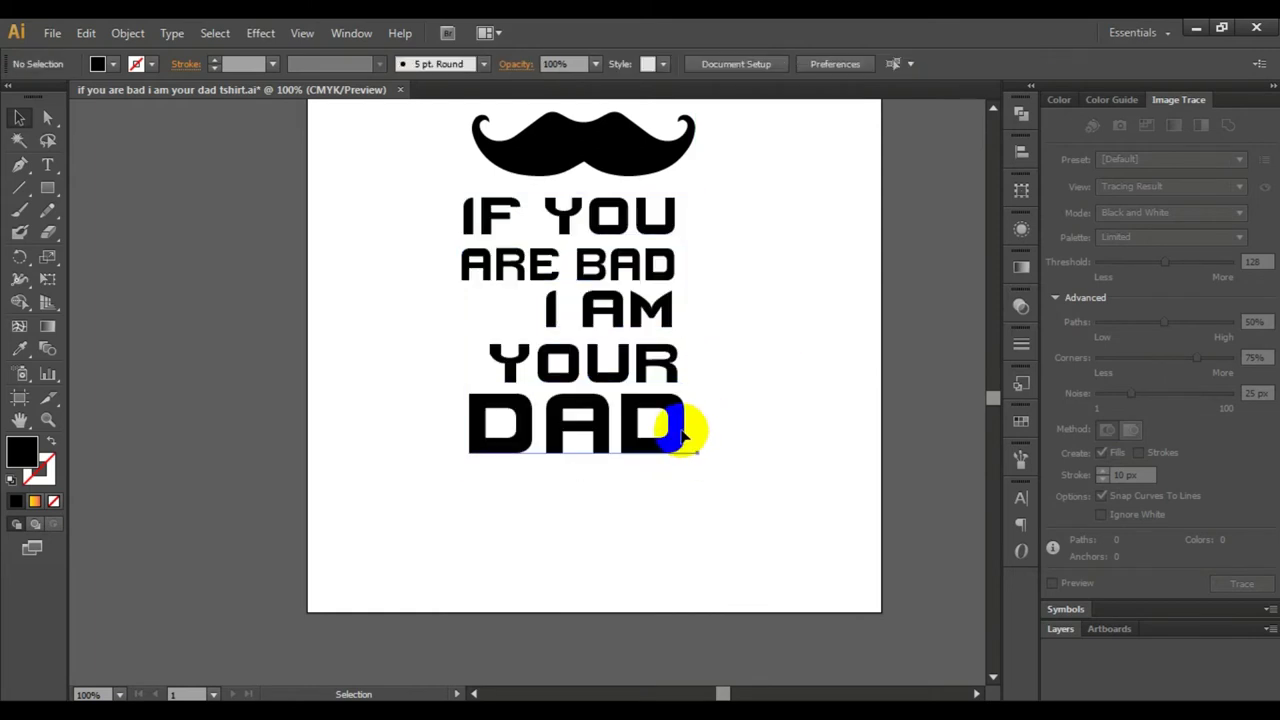
pyautogui.click(683, 435)
pyautogui.moveTo(701, 425); pyautogui.dragTo(694, 424)
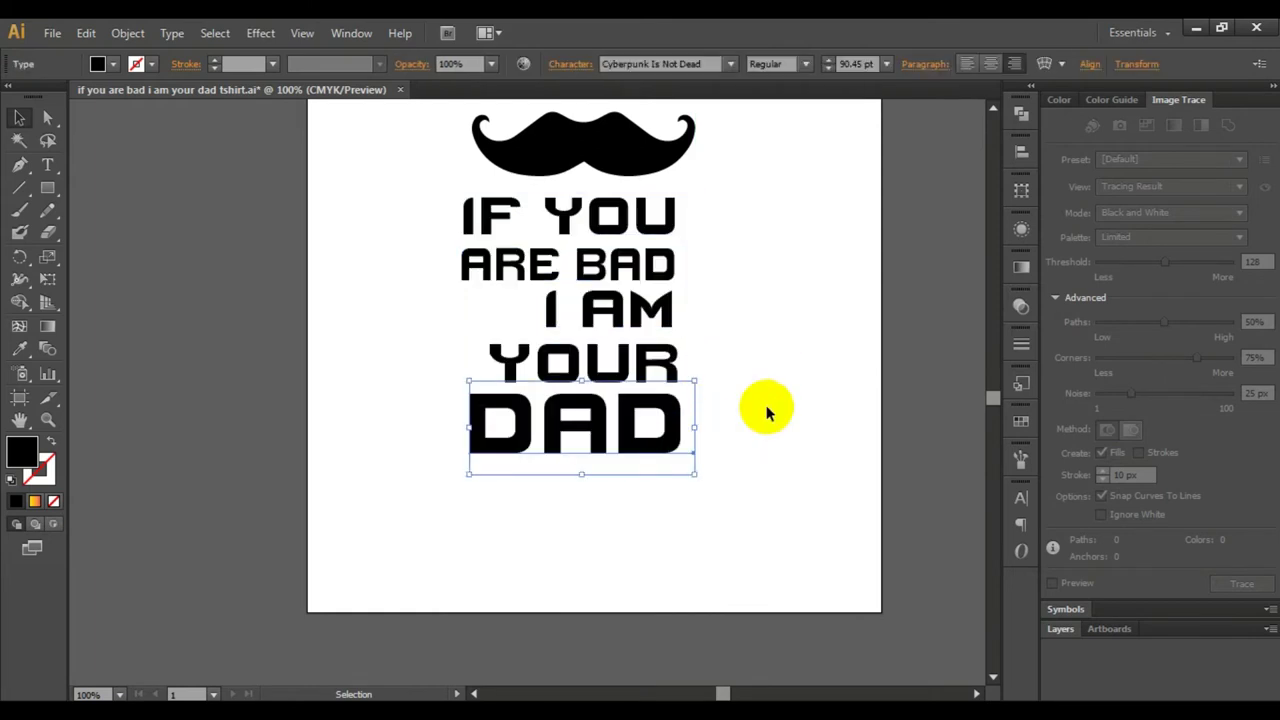
pyautogui.click(712, 397)
# Scale YOUR to about 207 pt wide so it ends flush with DAD
pyautogui.click(680, 363)
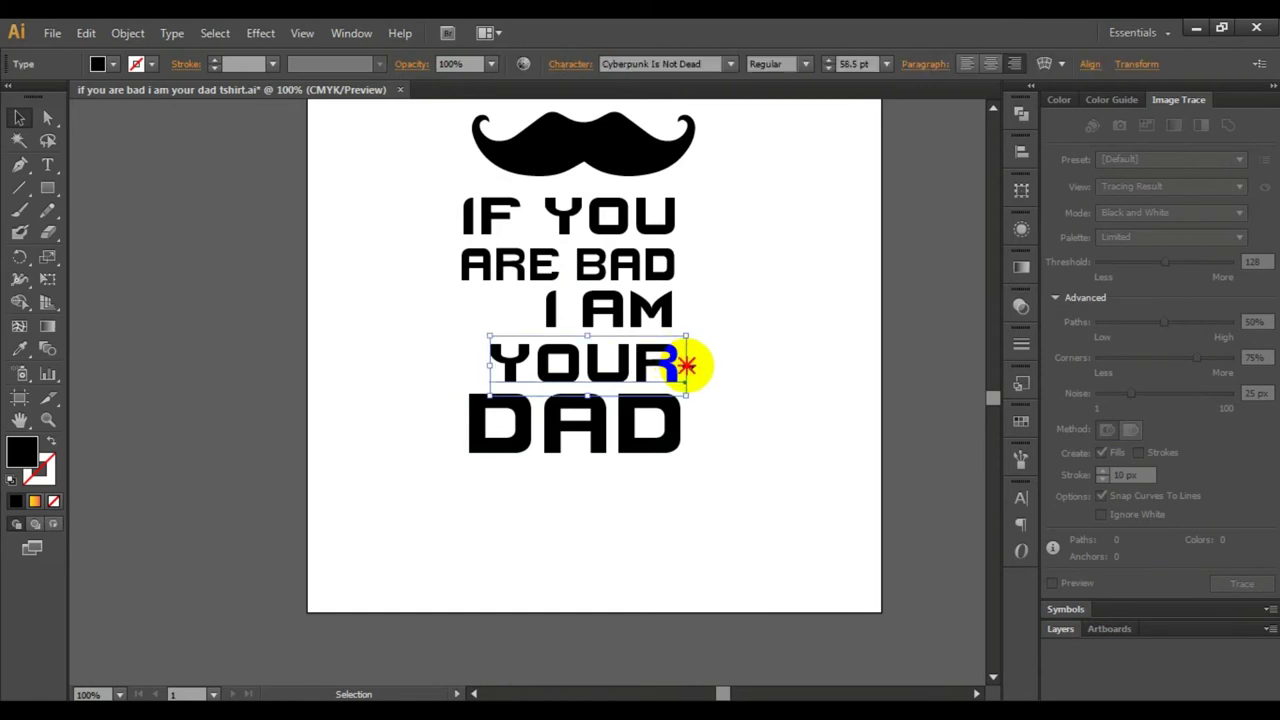
pyautogui.moveTo(686, 366); pyautogui.dragTo(684, 367)
pyautogui.click(731, 365)
pyautogui.scroll(-1, 700, 340)
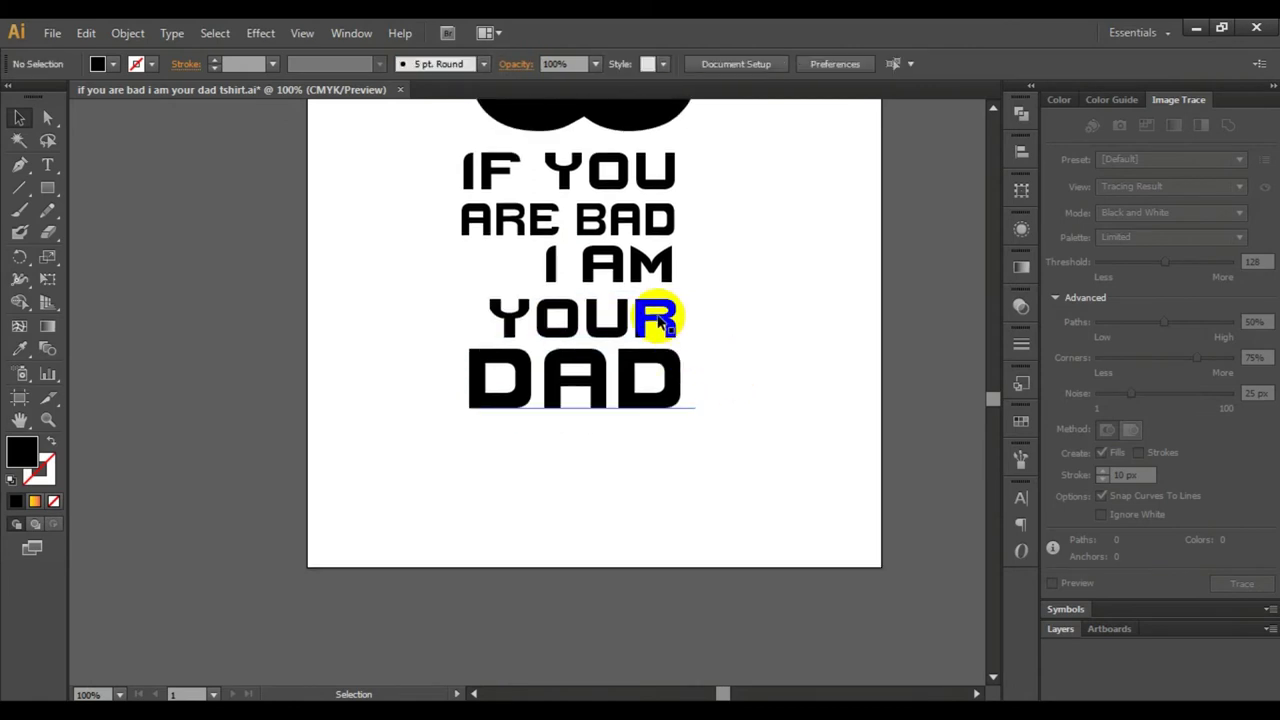
pyautogui.click(688, 322)
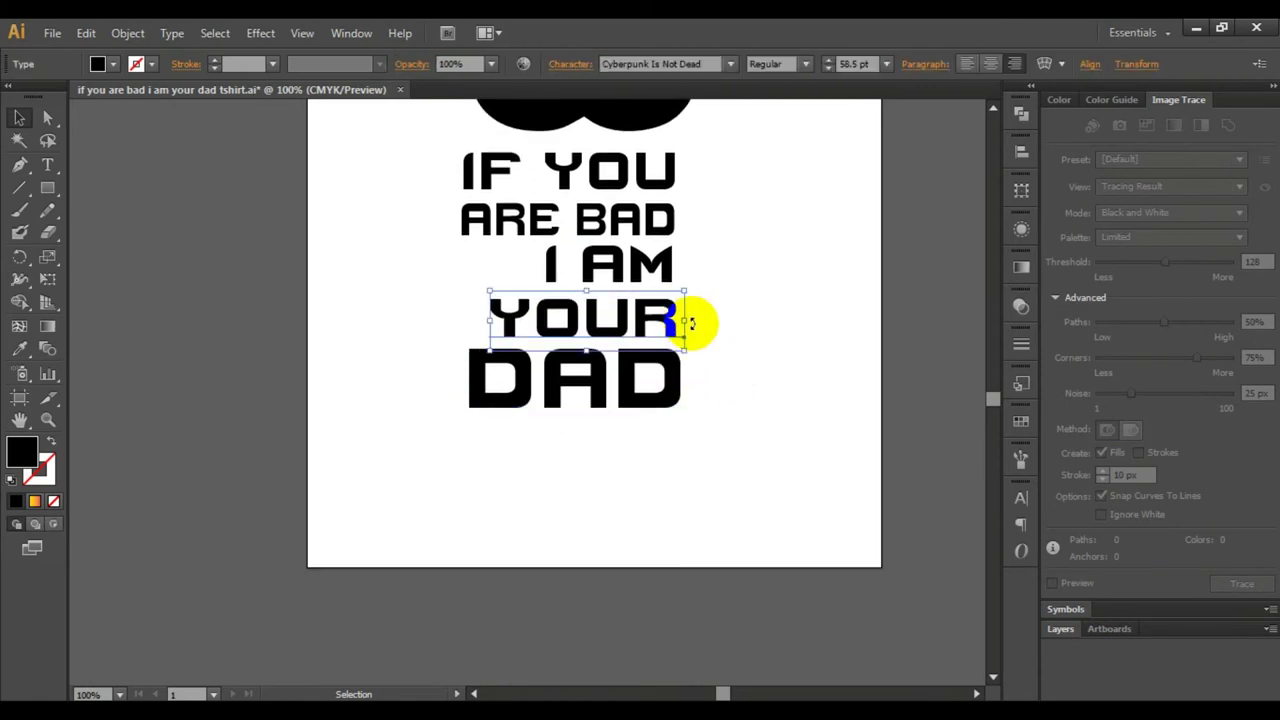
pyautogui.moveTo(683, 320); pyautogui.dragTo(678, 320)
pyautogui.click(736, 321)
pyautogui.scroll(1, 736, 321)
pyautogui.scroll(2, 735, 323)
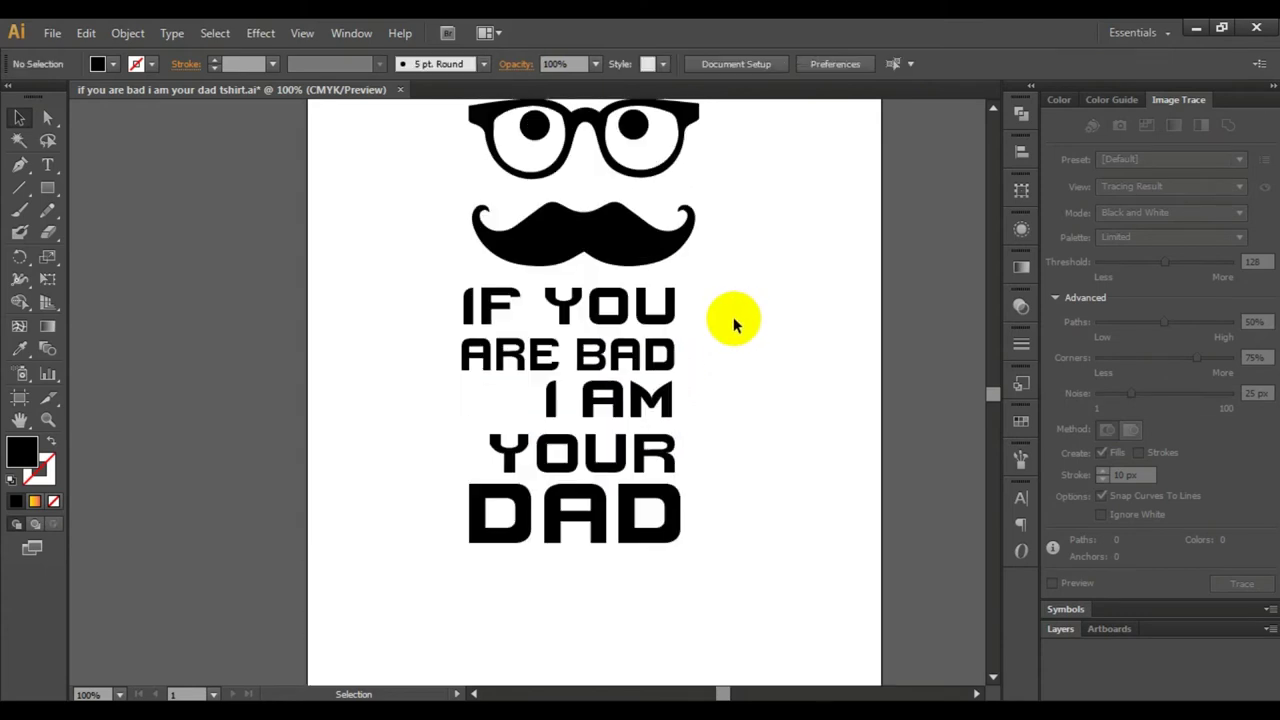
pyautogui.scroll(2, 733, 318)
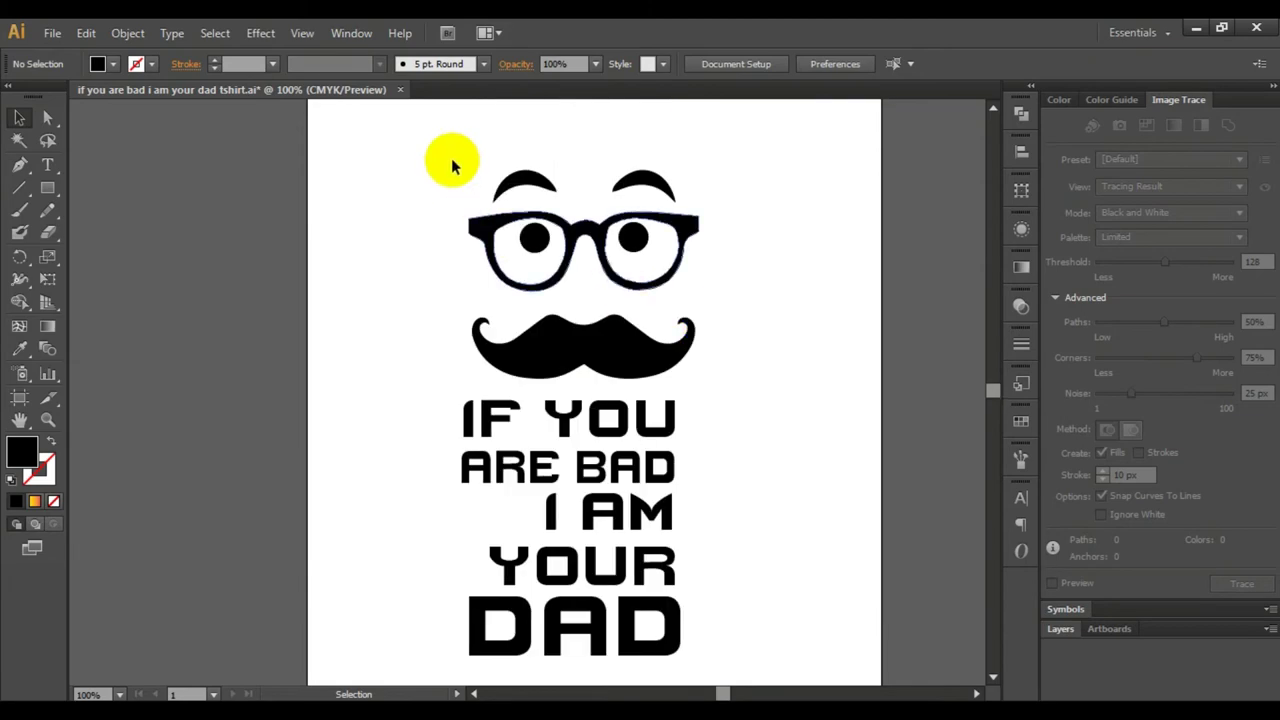
# Move the glasses-and-mustache group off the artboard to the left
pyautogui.click(651, 306)
pyautogui.moveTo(686, 266)
pyautogui.mouseDown()
pyautogui.moveTo(633, 230)
pyautogui.moveTo(433, 492)
pyautogui.mouseUp()
pyautogui.scroll(-3, 795, 320)
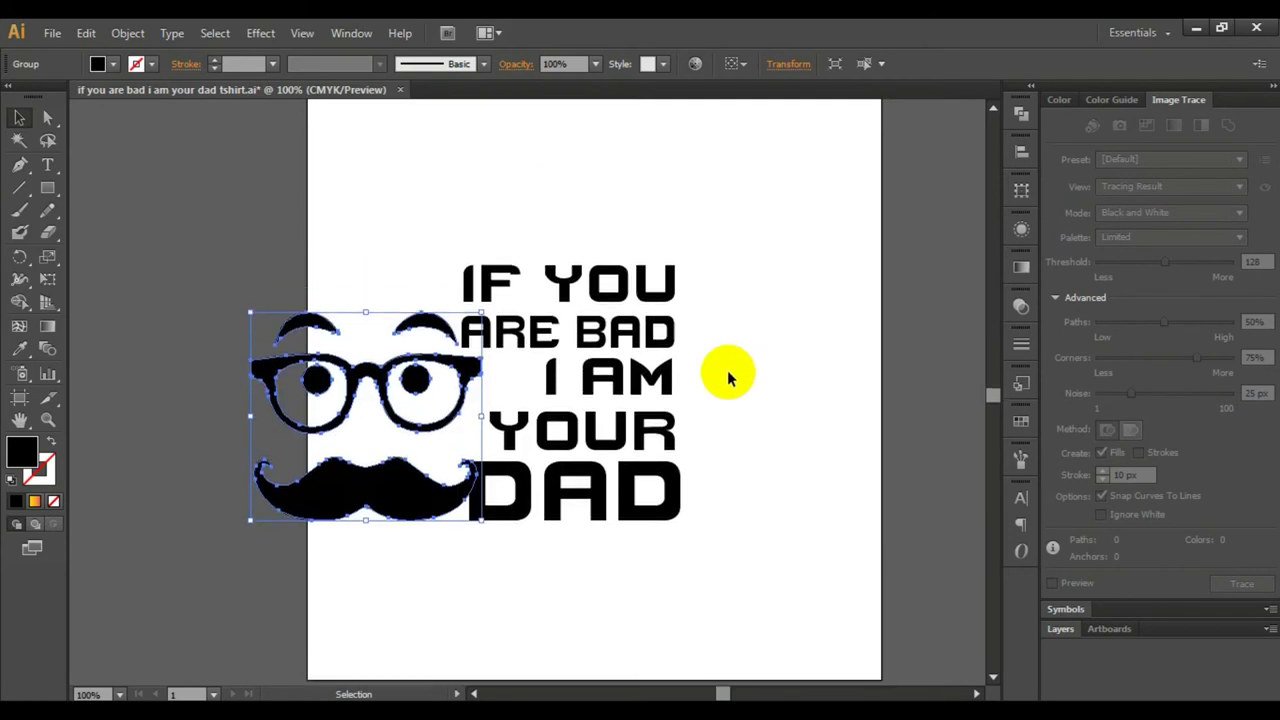
pyautogui.click(902, 392)
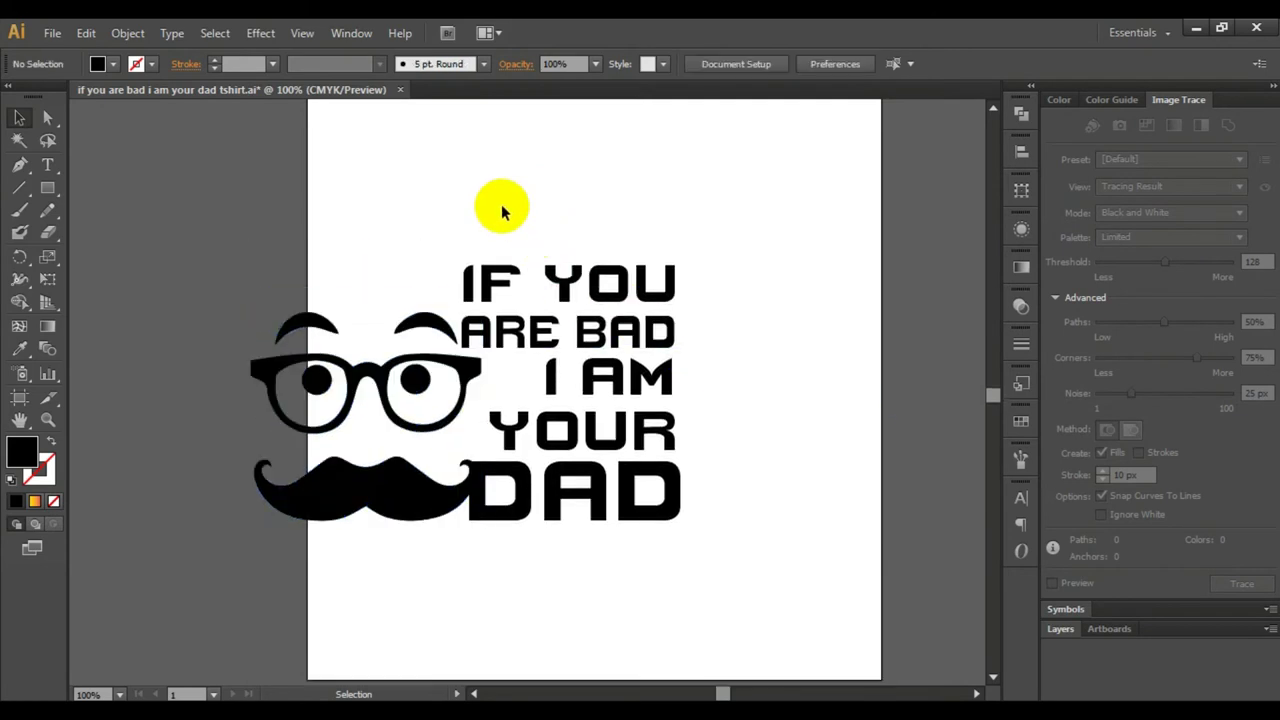
pyautogui.moveTo(400, 365); pyautogui.dragTo(376, 252)
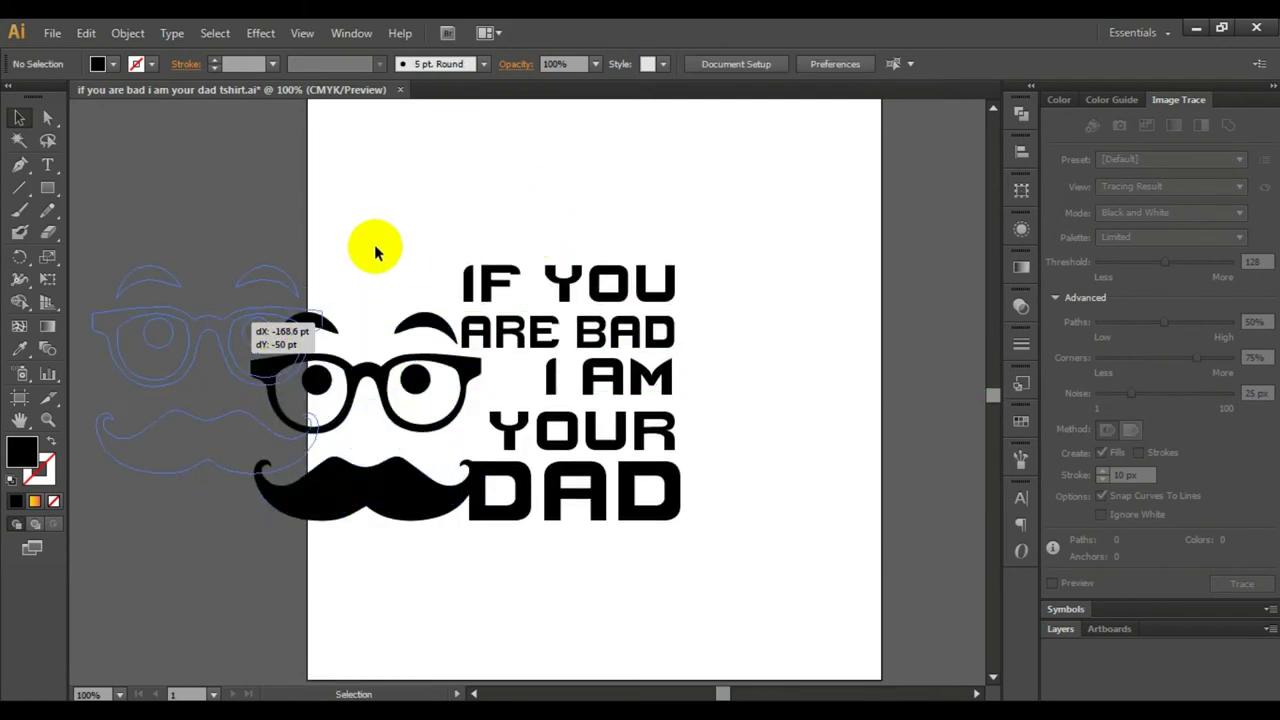
# Shift the whole slogan text block to the right
pyautogui.moveTo(404, 209); pyautogui.dragTo(620, 500)
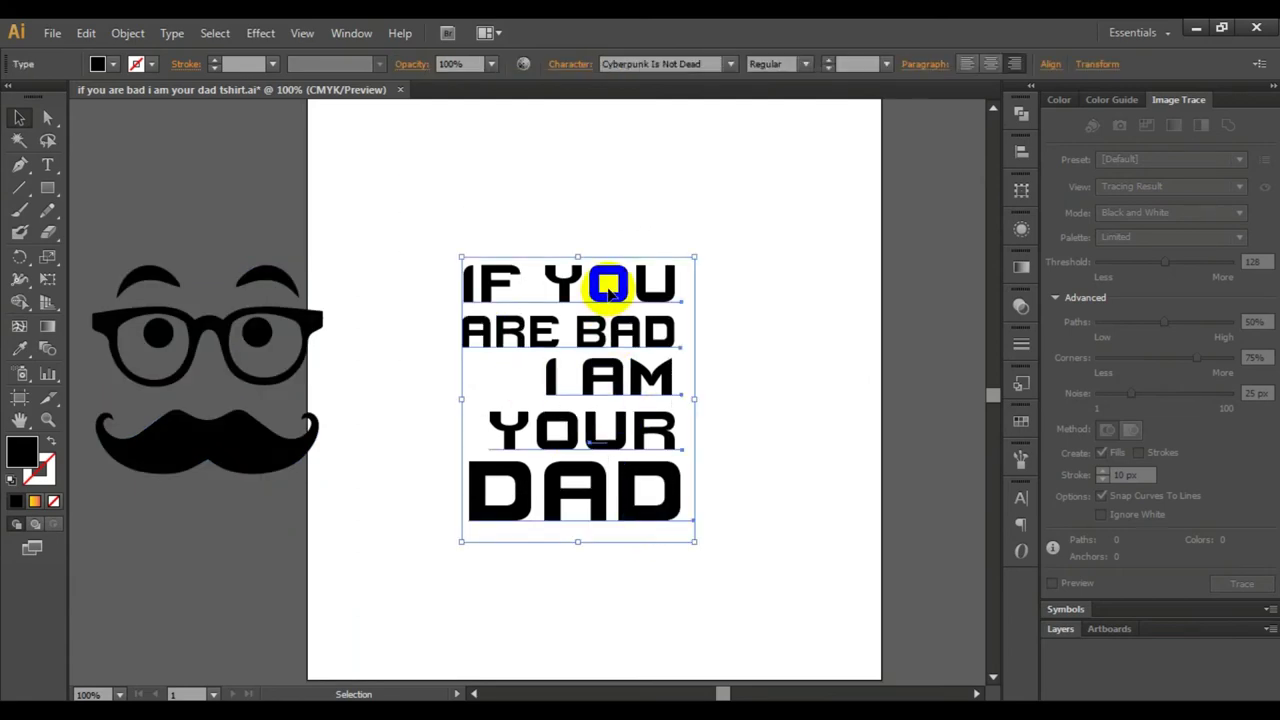
pyautogui.moveTo(608, 290); pyautogui.dragTo(652, 225)
pyautogui.click(623, 250)
# Bring the glasses-and-mustache art back onto the page, just left of the text
pyautogui.scroll(3, 270, 380)
pyautogui.click(314, 486)
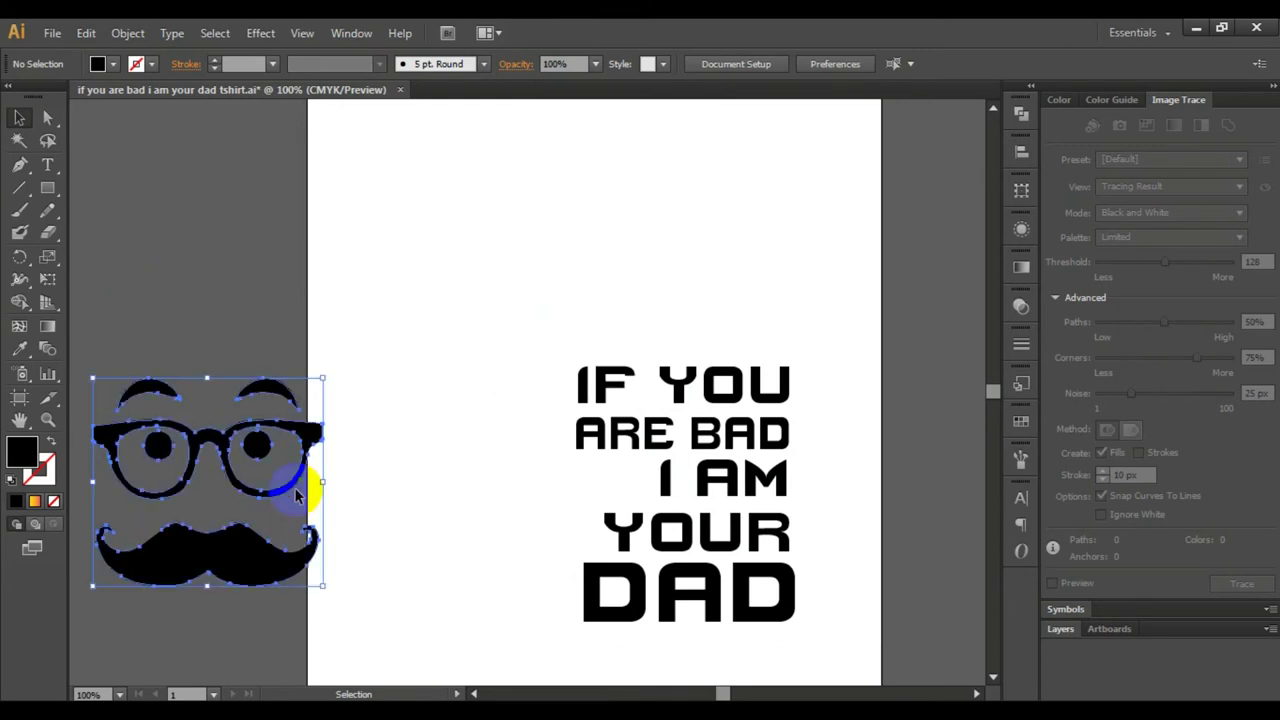
pyautogui.moveTo(282, 428); pyautogui.dragTo(537, 441)
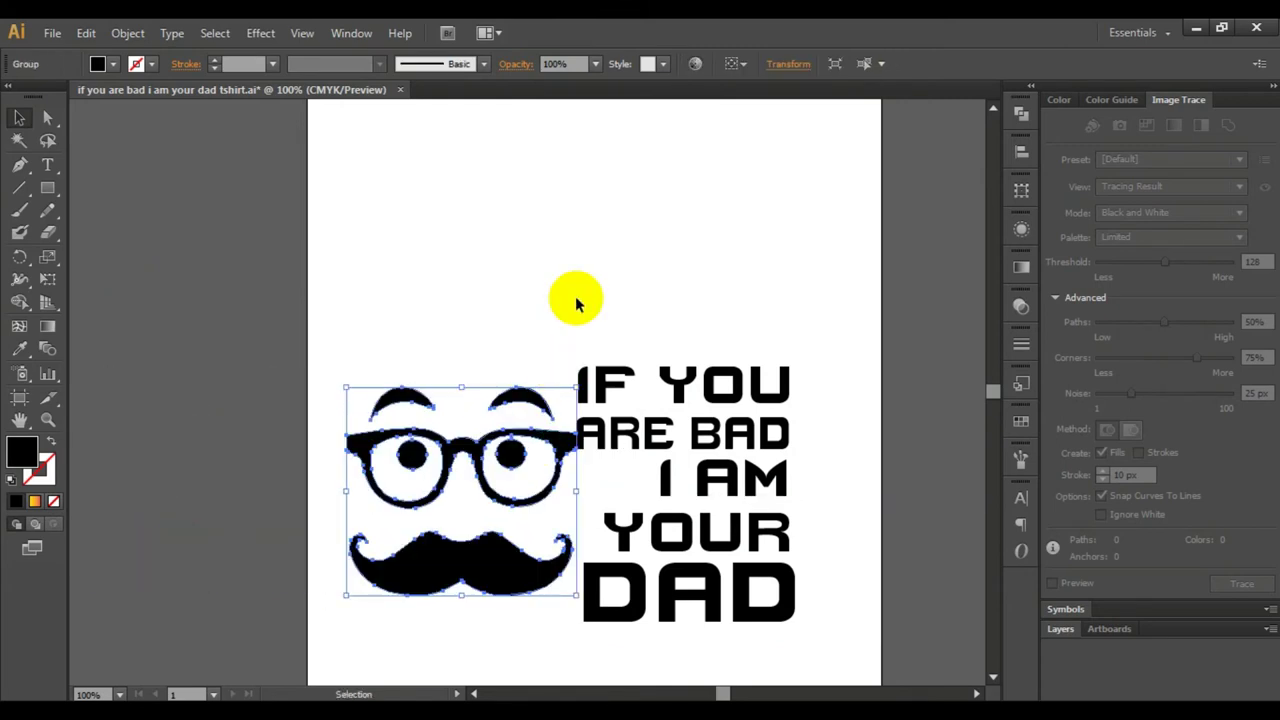
pyautogui.click(571, 294)
pyautogui.scroll(-2, 560, 320)
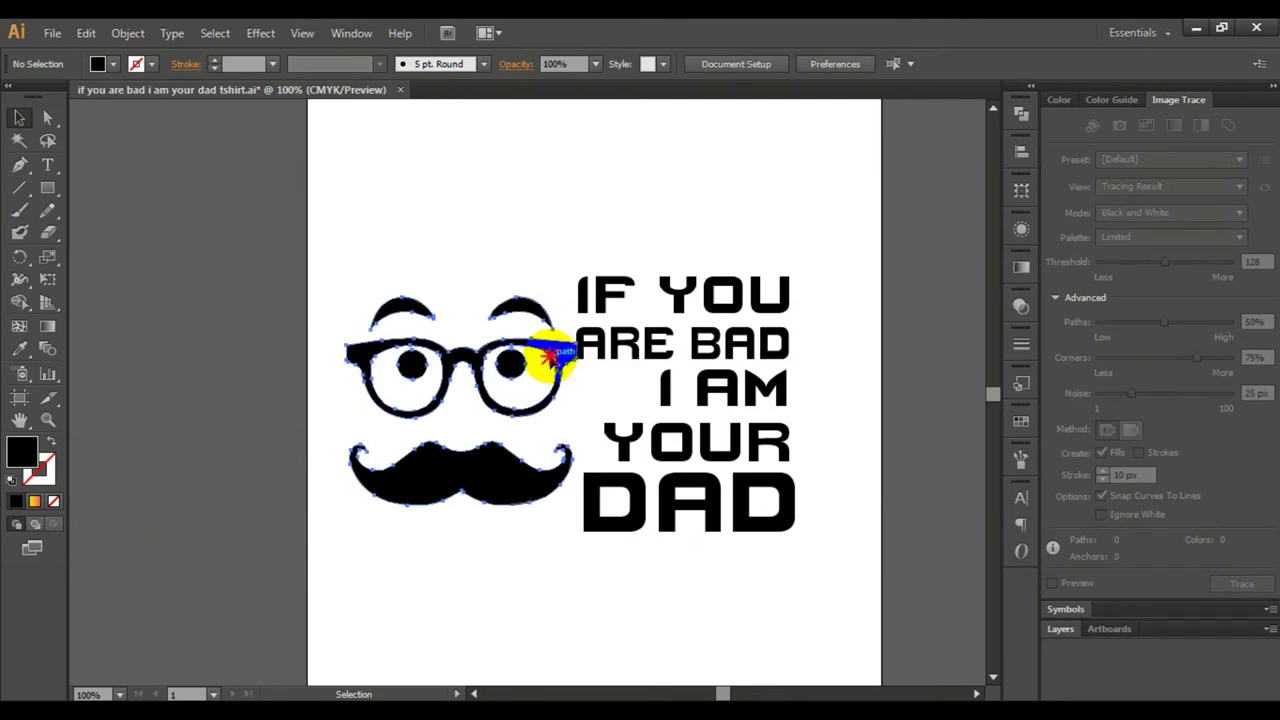
pyautogui.moveTo(553, 357); pyautogui.dragTo(542, 357)
pyautogui.click(575, 235)
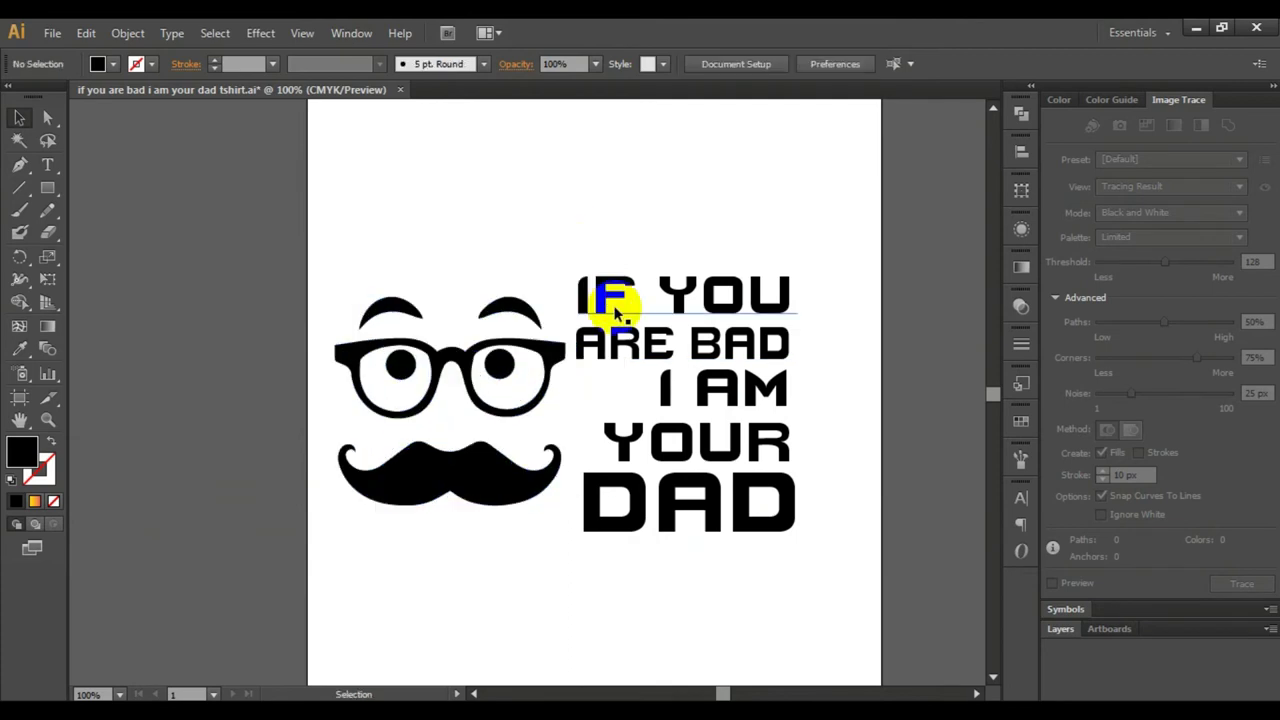
# Zoom out to review the whole page, then return to 100% view
pyautogui.scroll(-2, 652, 392)
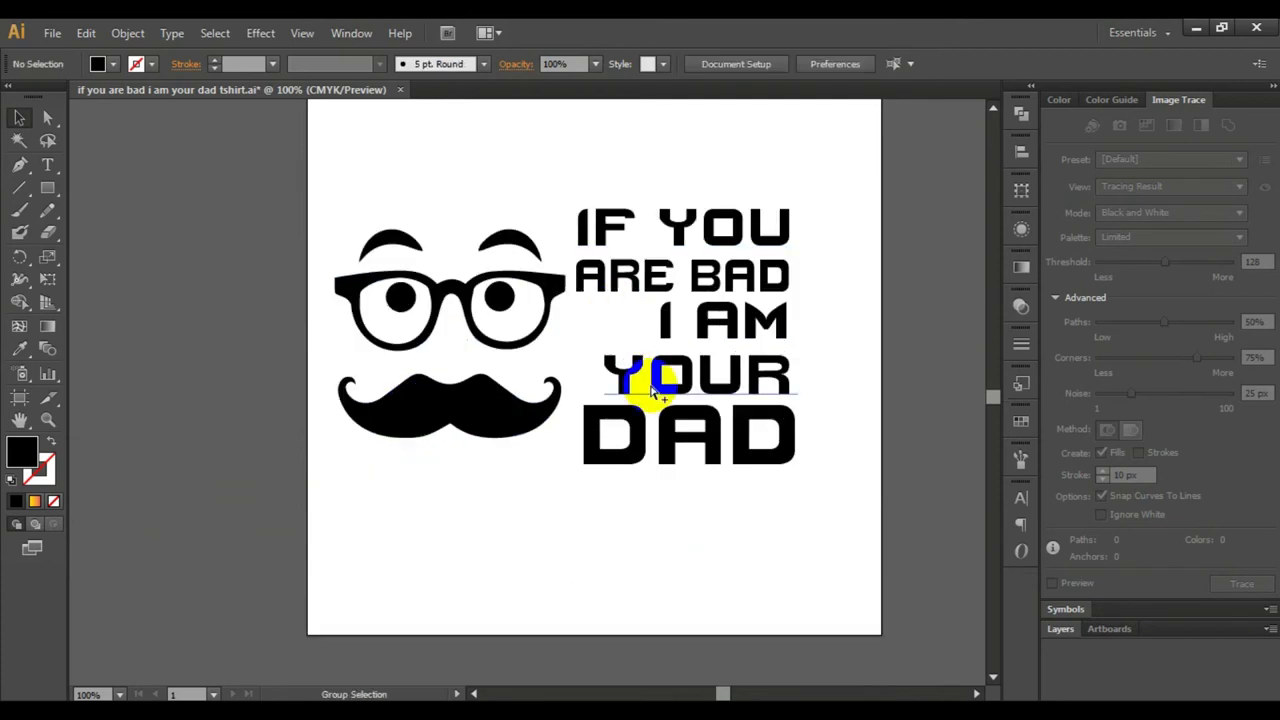
pyautogui.keyDown('ctrl'); pyautogui.keyDown('alt'); pyautogui.click(651, 375); pyautogui.keyUp('alt'); pyautogui.keyUp('ctrl')
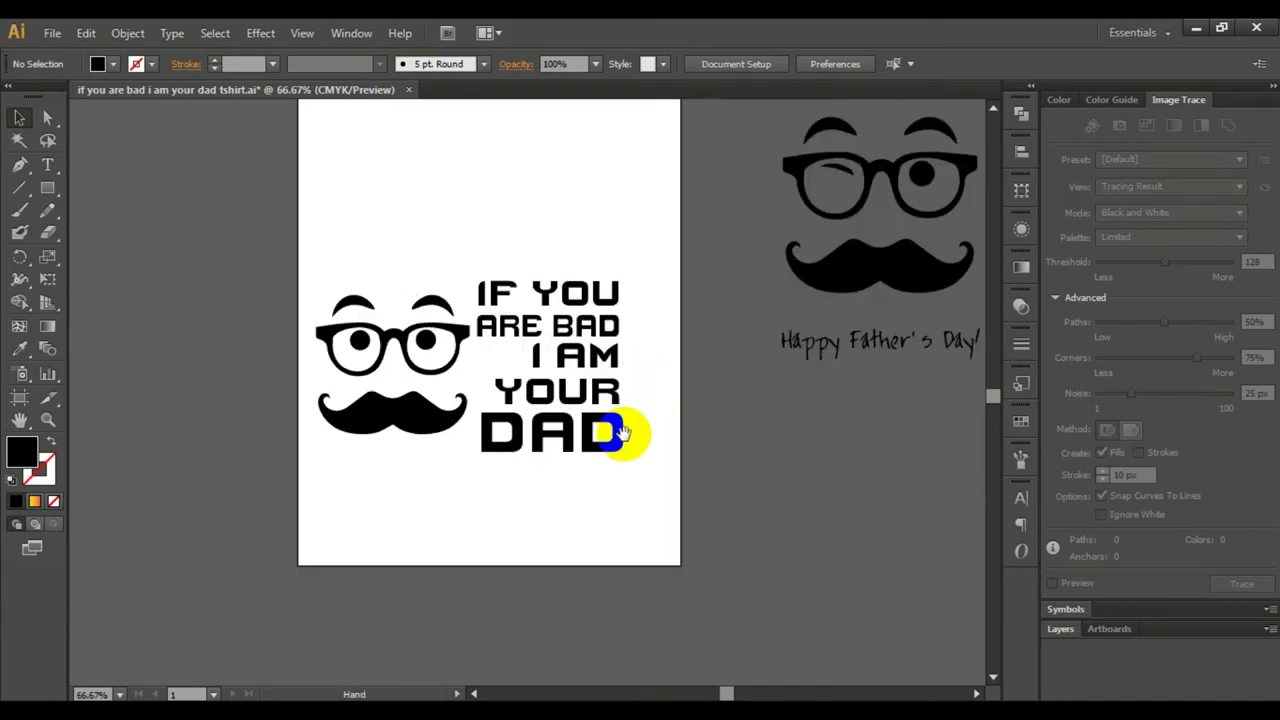
pyautogui.scroll(-1, 624, 438)
pyautogui.scroll(-1, 632, 432)
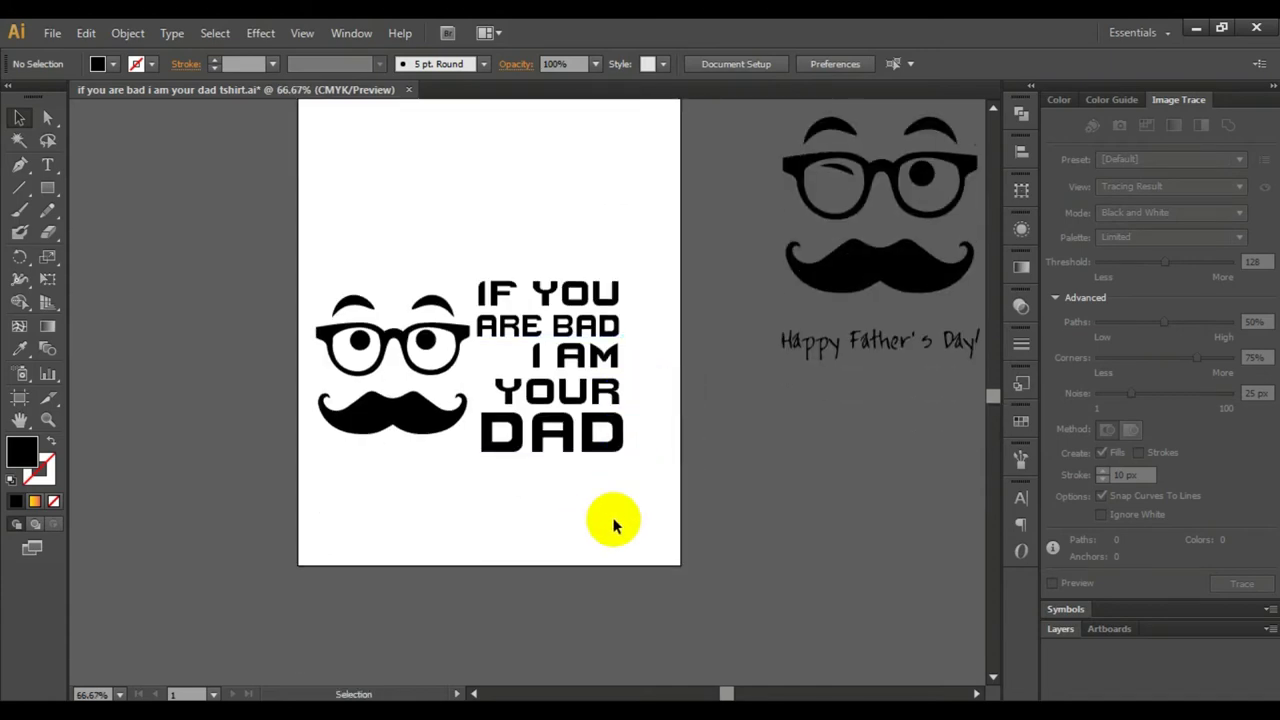
pyautogui.hotkey('ctrl', '1')
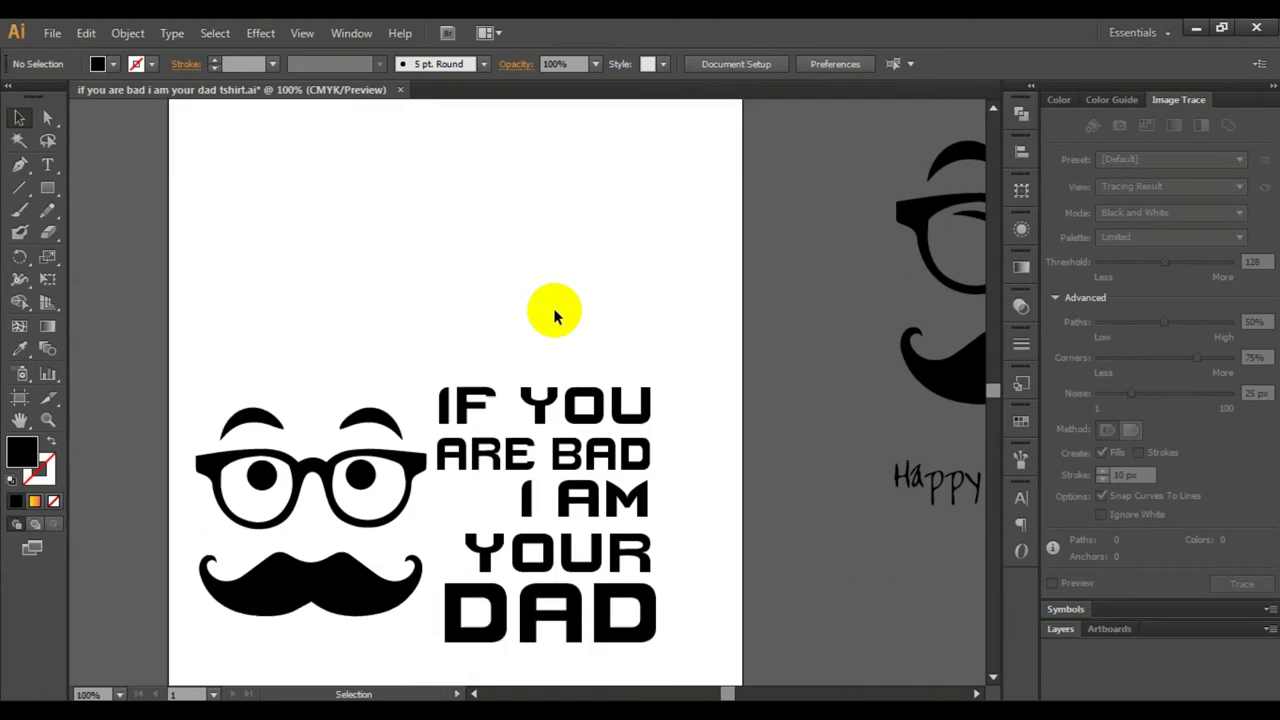
pyautogui.scroll(-3, 268, 425)
# Place the glasses-and-mustache face above the five-line slogan and zoom around to review it
pyautogui.moveTo(245, 370)
pyautogui.mouseDown()
pyautogui.moveTo(515, 178)
pyautogui.moveTo(505, 137)
pyautogui.mouseUp()
pyautogui.moveTo(620, 627)
pyautogui.mouseDown()
pyautogui.moveTo(567, 612)
pyautogui.moveTo(603, 612)
pyautogui.mouseUp()
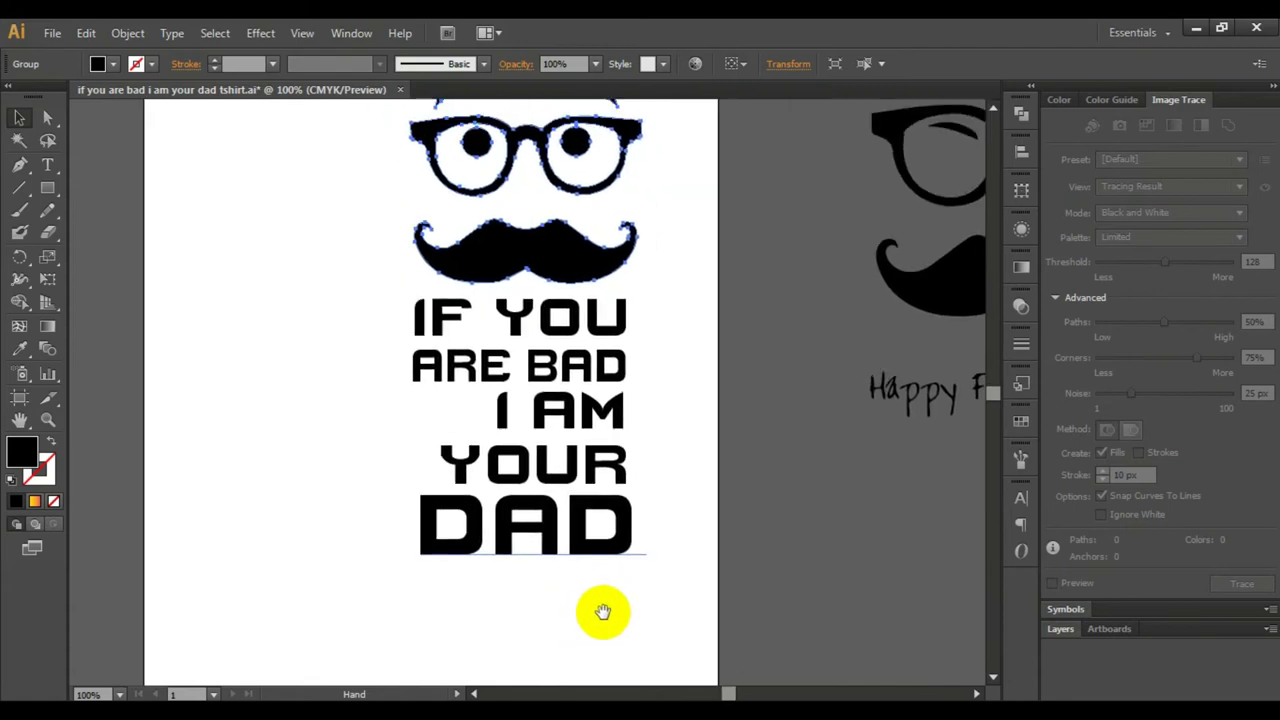
pyautogui.keyDown('alt'); pyautogui.click(600, 591); pyautogui.keyUp('alt')
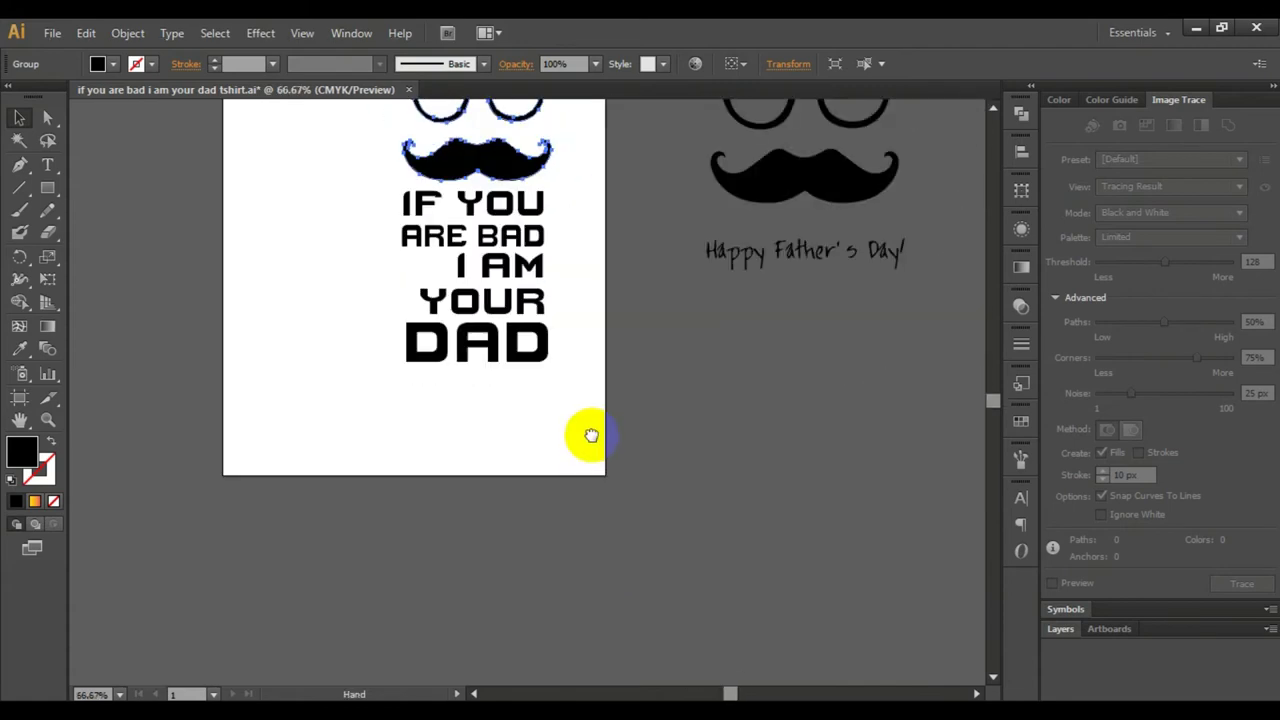
pyautogui.moveTo(589, 434); pyautogui.dragTo(660, 593)
pyautogui.click(637, 421)
pyautogui.scroll(-3, 637, 421)
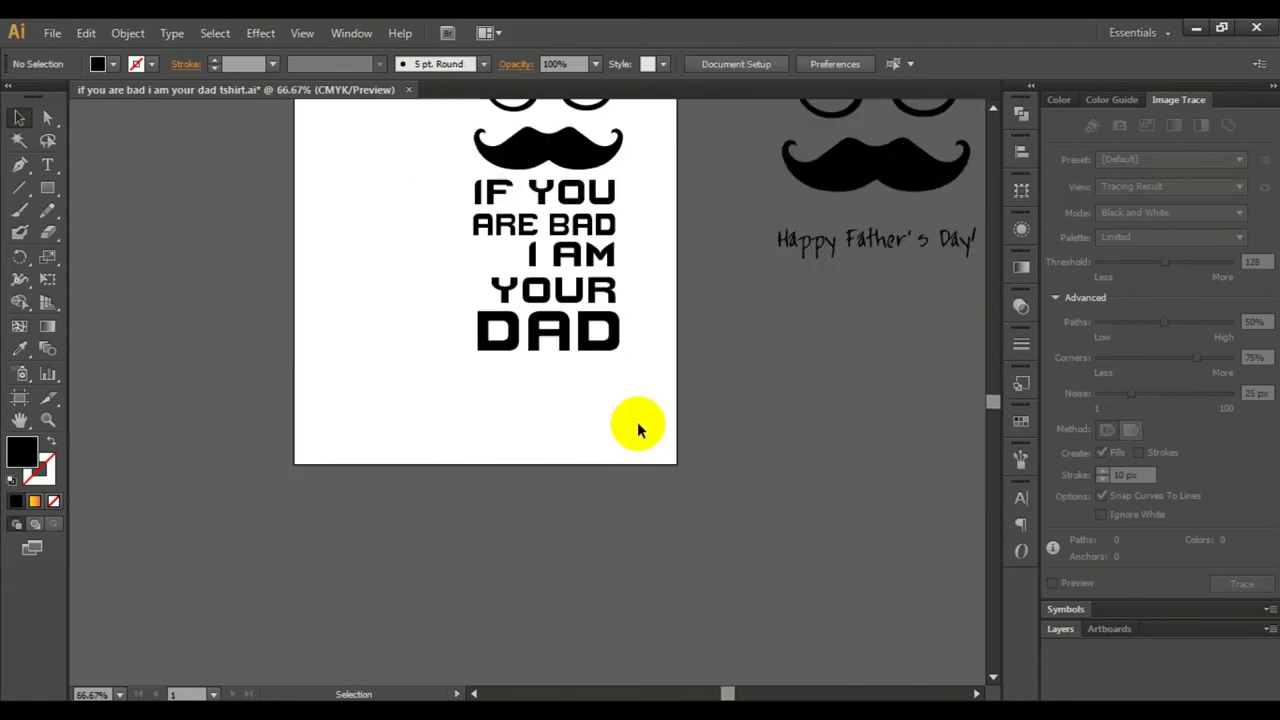
pyautogui.scroll(3, 600, 415)
pyautogui.click(590, 408)
pyautogui.scroll(-2, 620, 424)
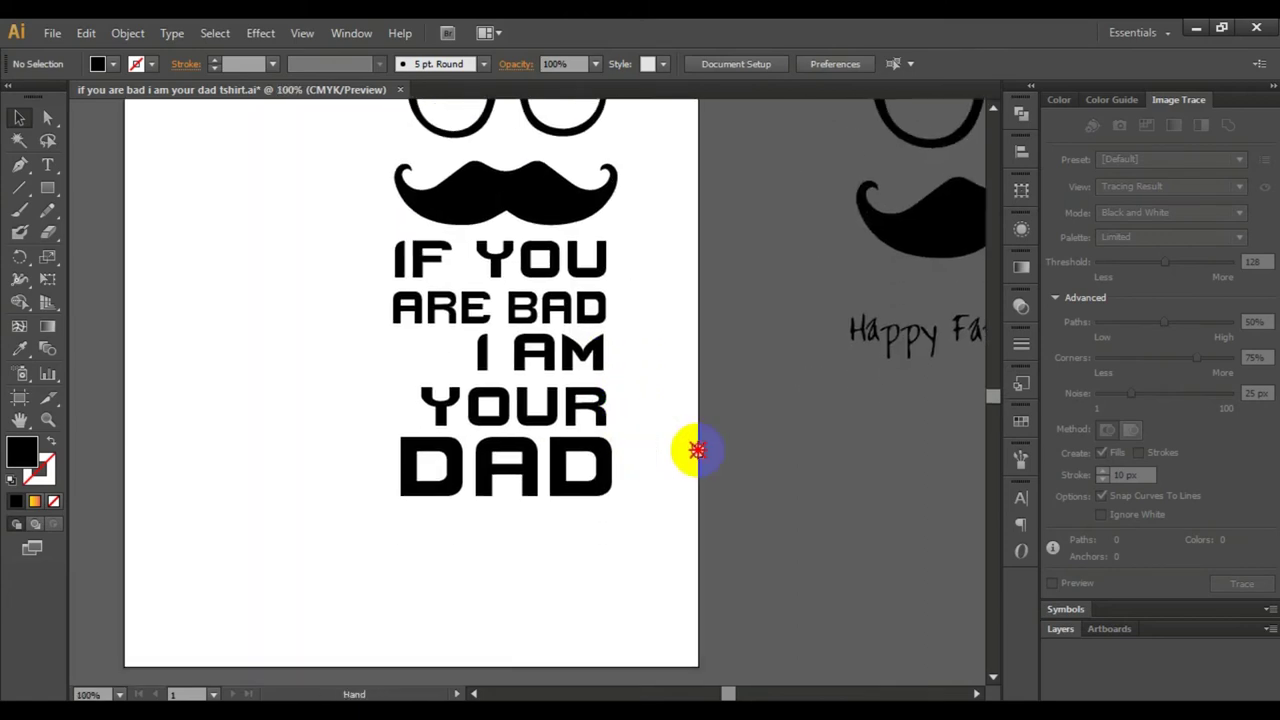
pyautogui.hscroll(-3, 700, 420)
pyautogui.scroll(2, 720, 380)
pyautogui.scroll(-1, 741, 340)
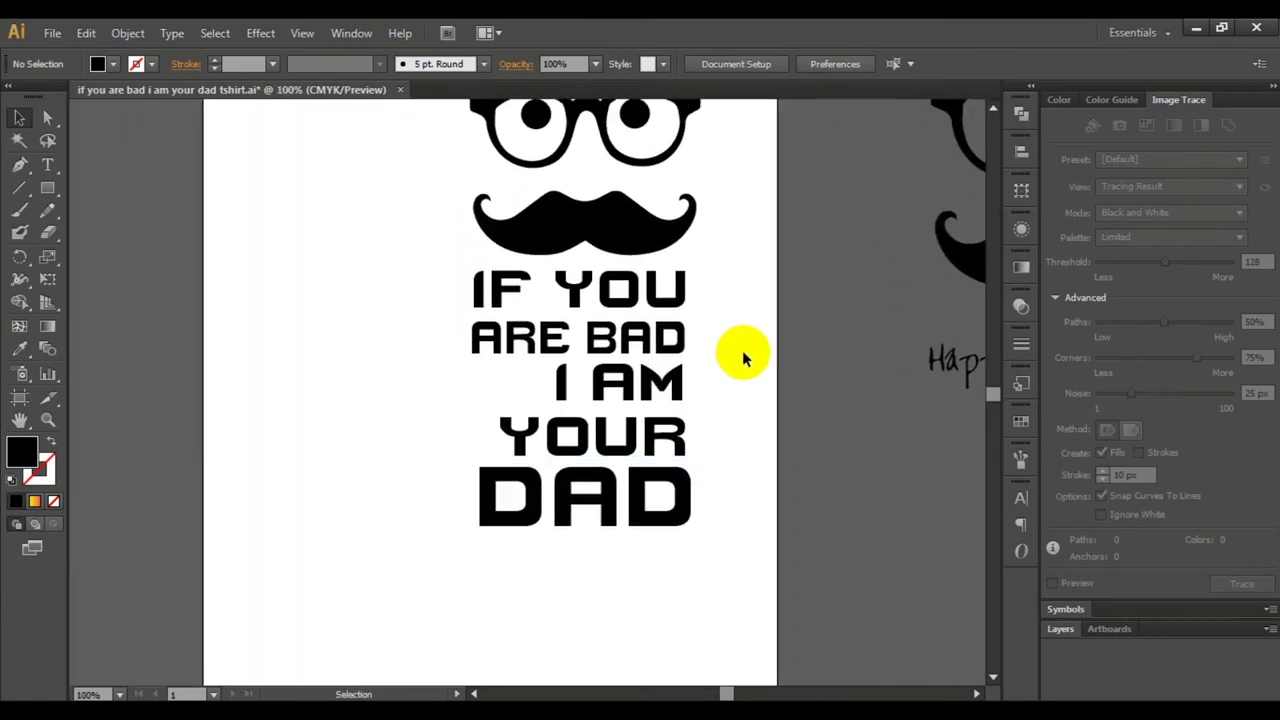
# Stretch the I AM and YOUR lines leftward to match the other lines
pyautogui.click(568, 390)
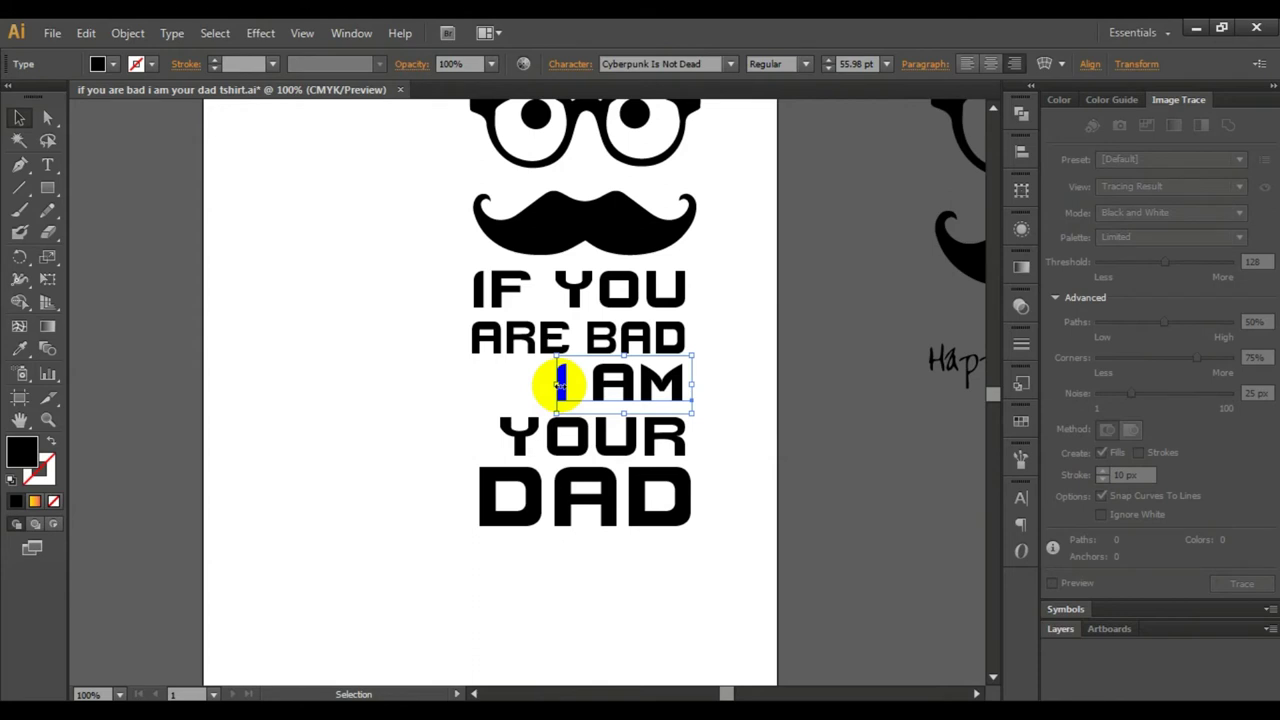
pyautogui.moveTo(560, 383); pyautogui.dragTo(478, 376)
pyautogui.scroll(-3, 620, 420)
pyautogui.click(595, 352)
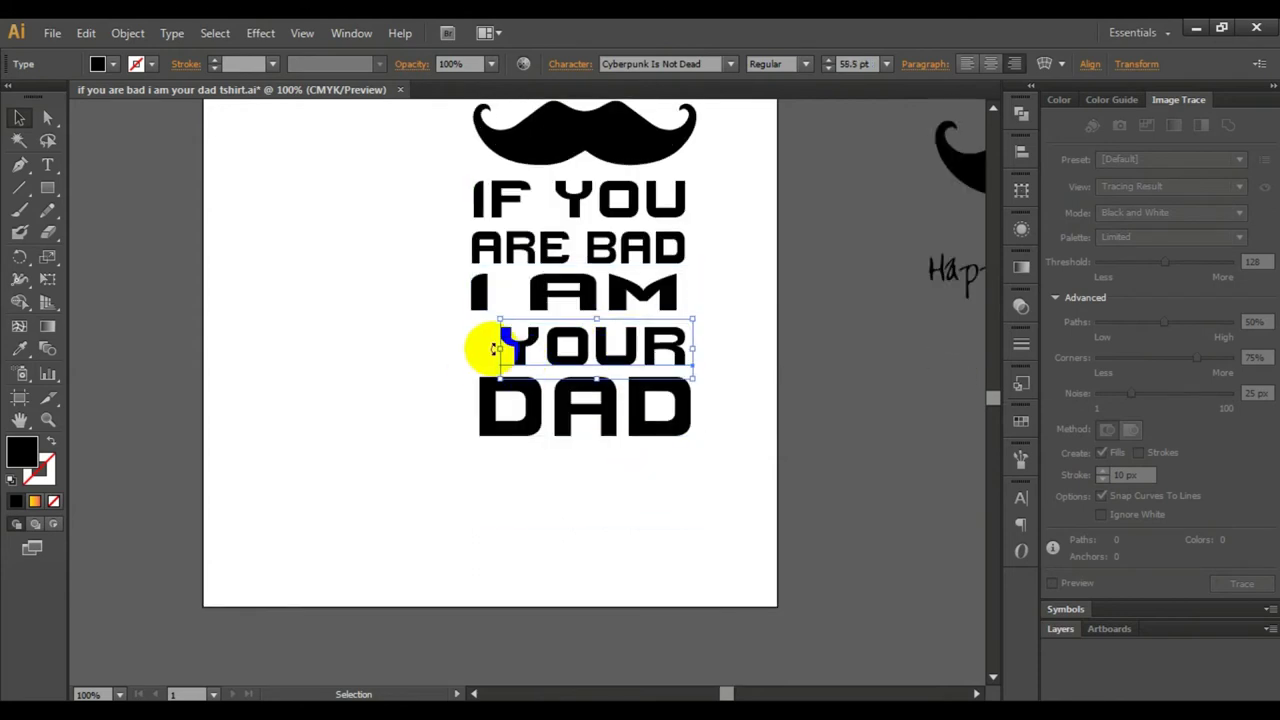
pyautogui.moveTo(498, 350); pyautogui.dragTo(458, 348)
pyautogui.click(449, 354)
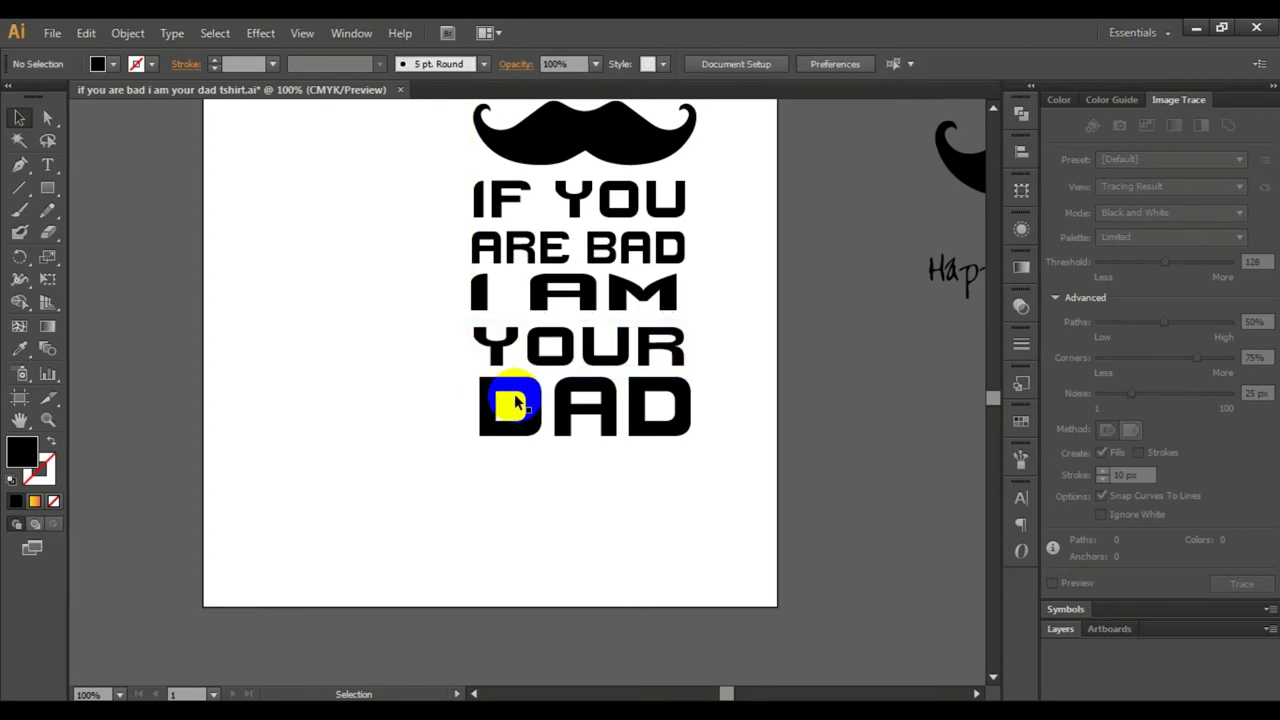
# Stretch DAD left, widen I AM further and resize ARE BAD to even the edges
pyautogui.click(500, 405)
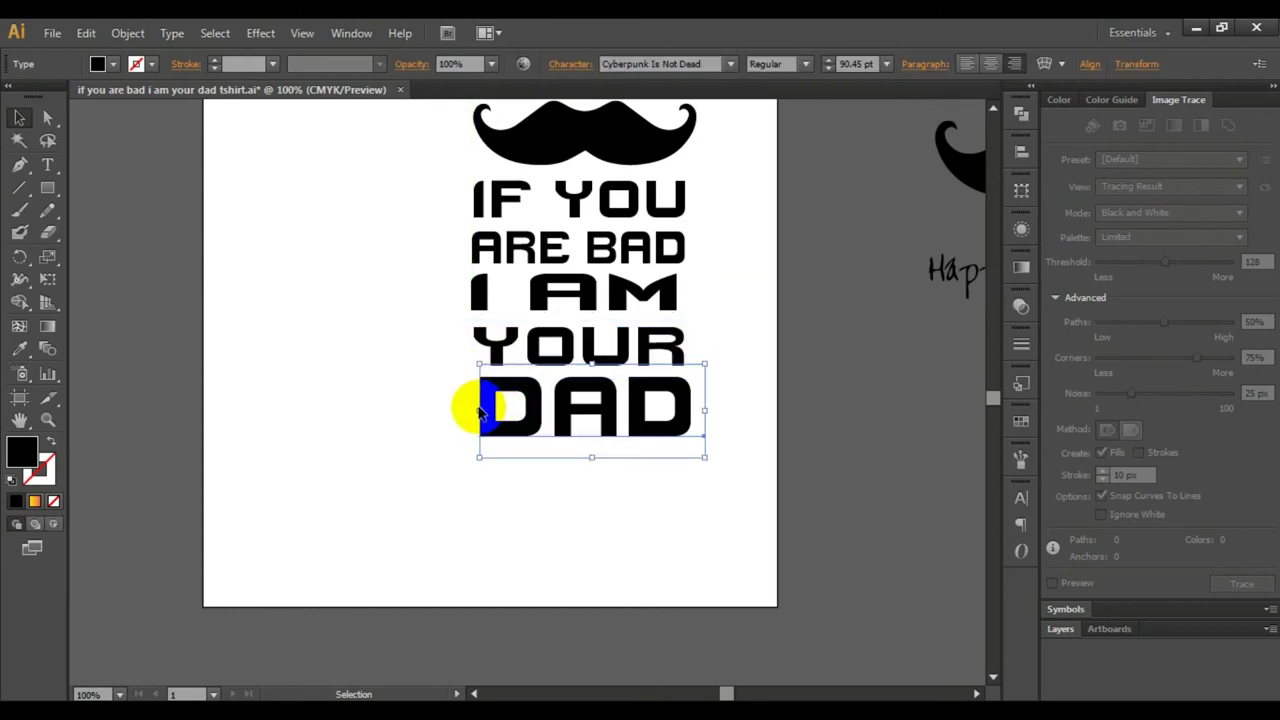
pyautogui.moveTo(478, 411); pyautogui.dragTo(457, 409)
pyautogui.click(471, 288)
pyautogui.moveTo(471, 295)
pyautogui.mouseDown()
pyautogui.moveTo(457, 288)
pyautogui.moveTo(472, 249)
pyautogui.mouseUp()
pyautogui.click(460, 278)
pyautogui.click(483, 250)
pyautogui.click(423, 266)
pyautogui.scroll(-2, 445, 295)
pyautogui.scroll(2, 525, 340)
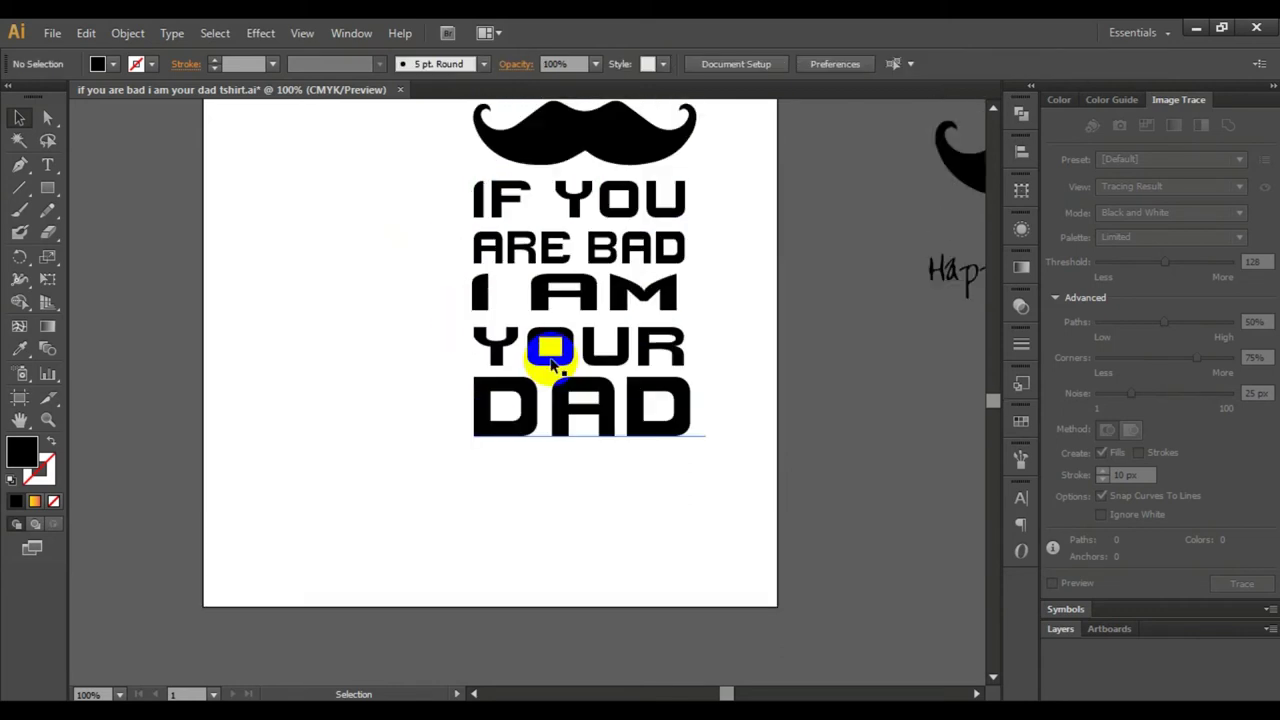
pyautogui.scroll(2, 553, 365)
# Stretch ARE BAD's right edge to match the other lines' width
pyautogui.click(690, 520)
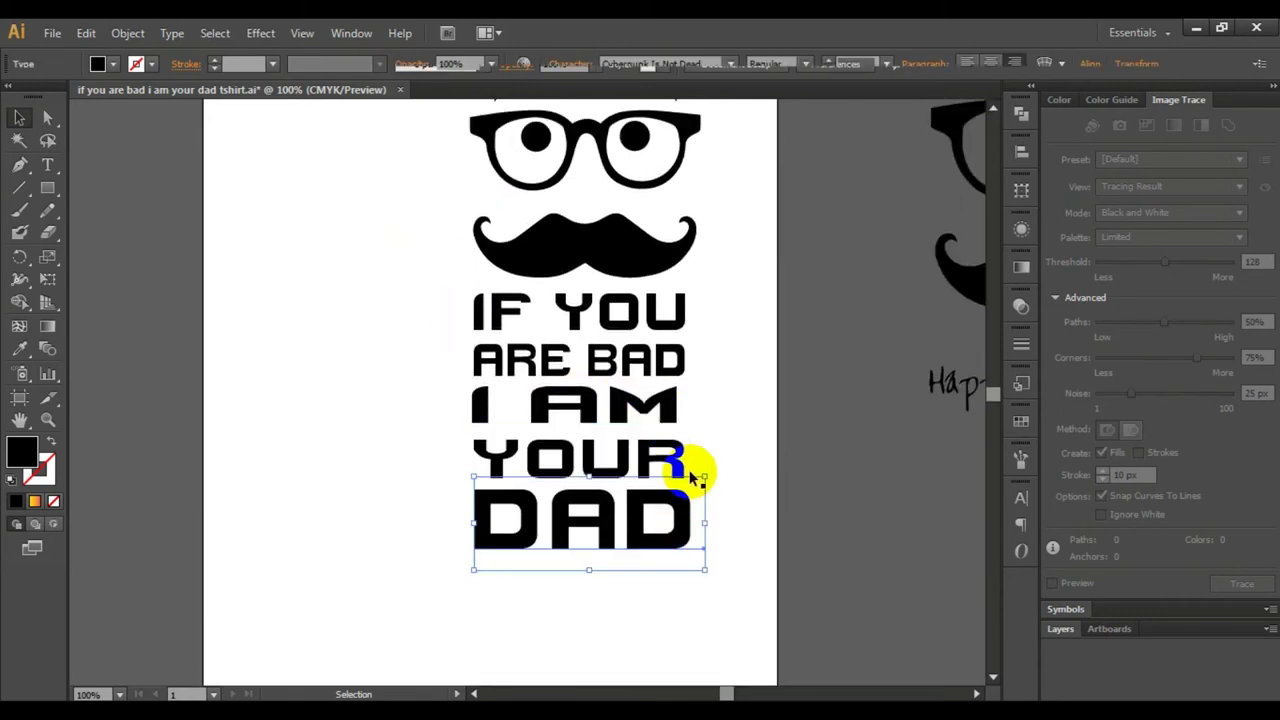
pyautogui.click(686, 330)
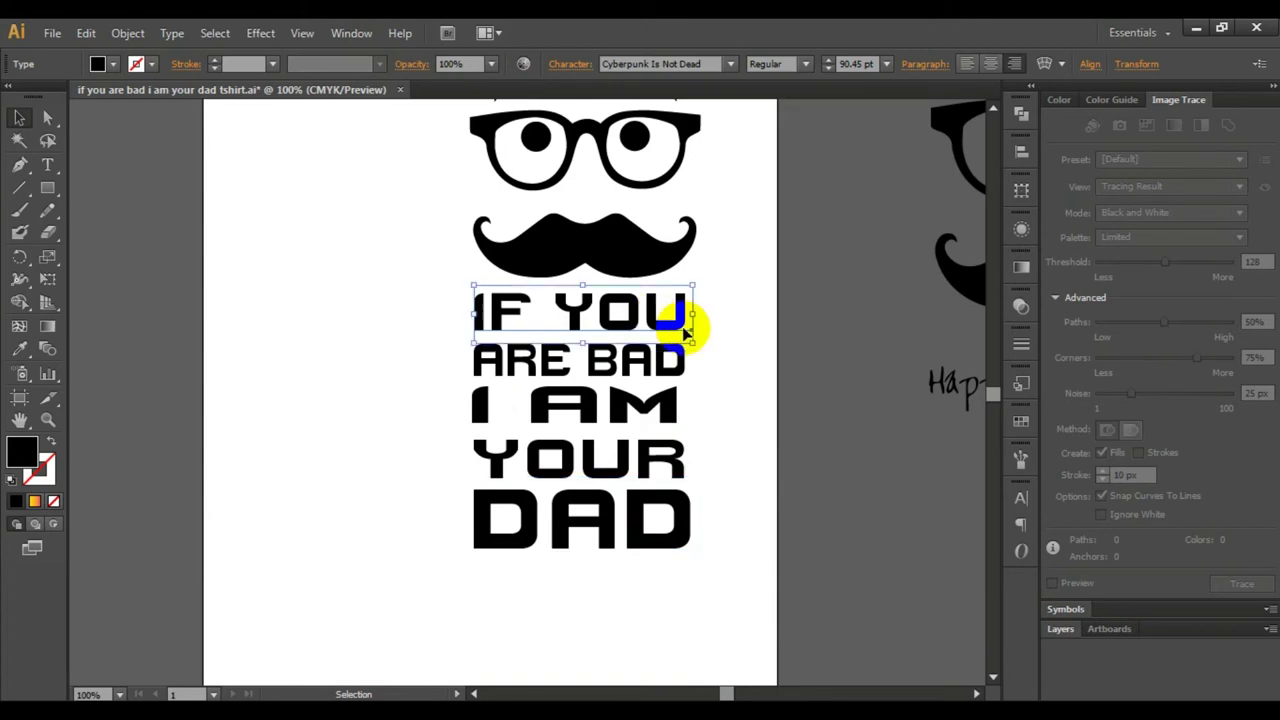
pyautogui.click(680, 366)
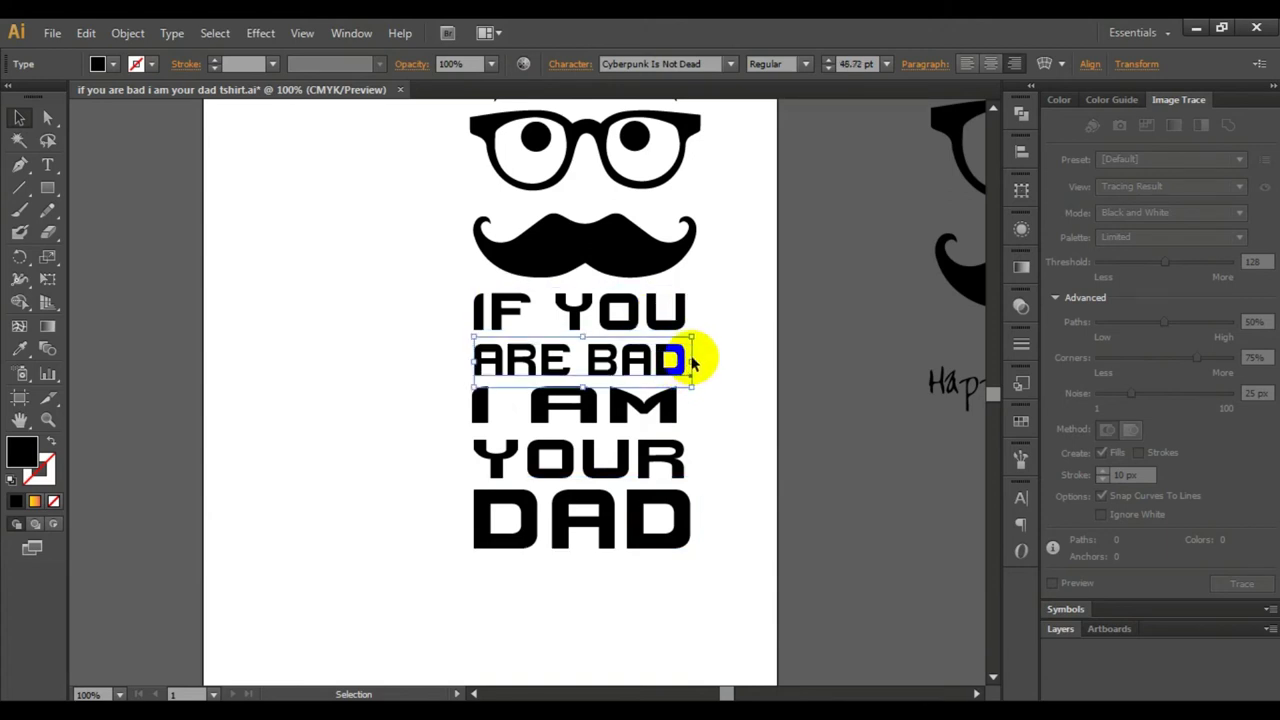
pyautogui.moveTo(690, 362); pyautogui.dragTo(688, 360)
# Resize I AM to about 235 pt wide, matching the shared right edge
pyautogui.click(671, 406)
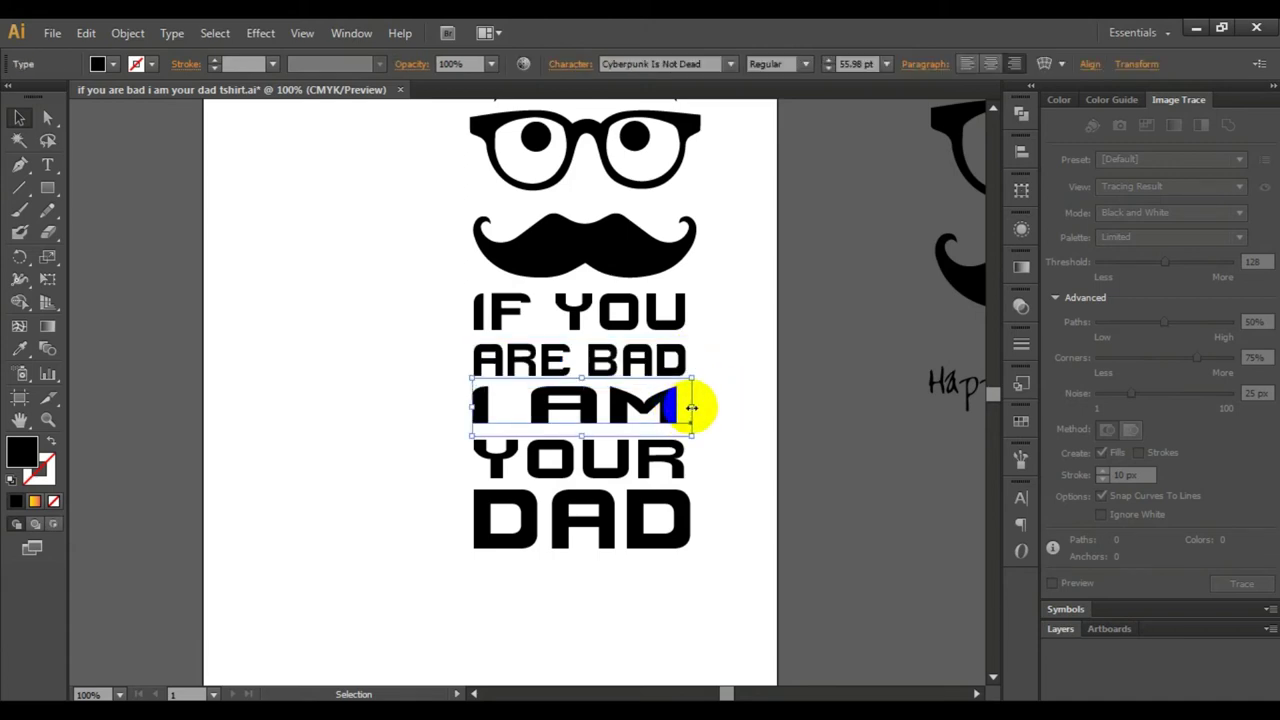
pyautogui.moveTo(691, 407); pyautogui.dragTo(690, 406)
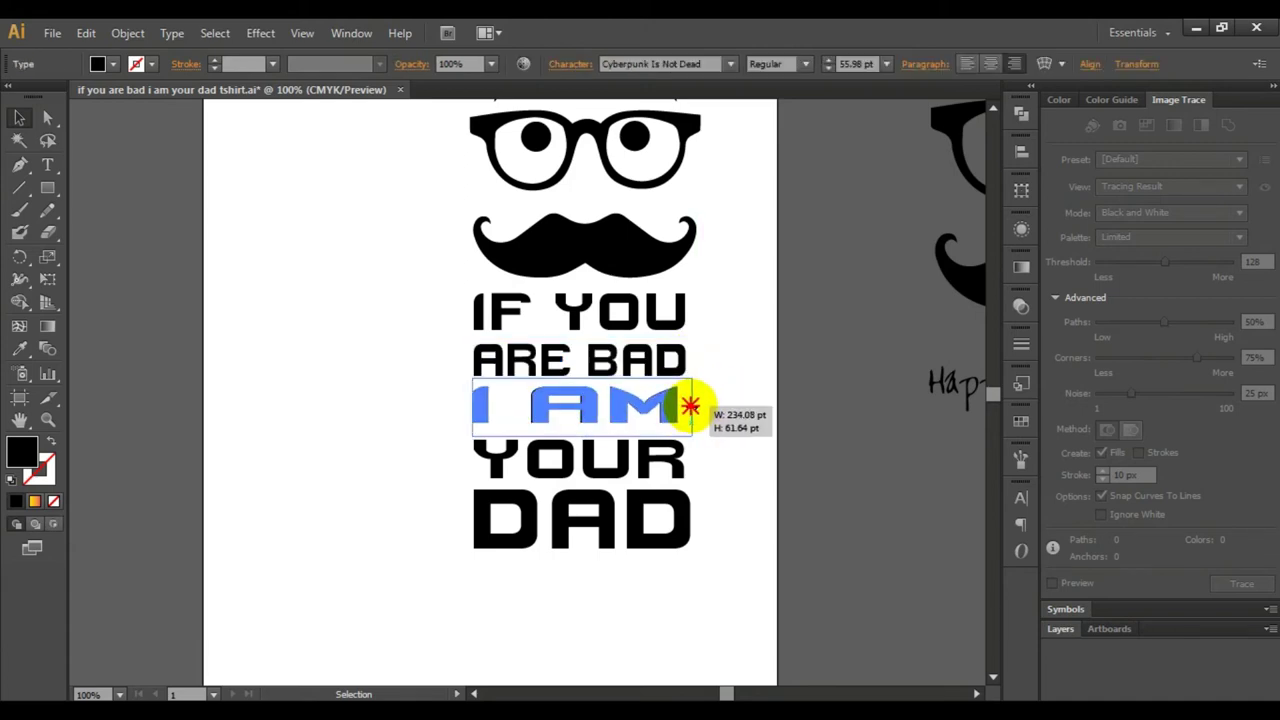
pyautogui.moveTo(688, 405); pyautogui.dragTo(695, 404)
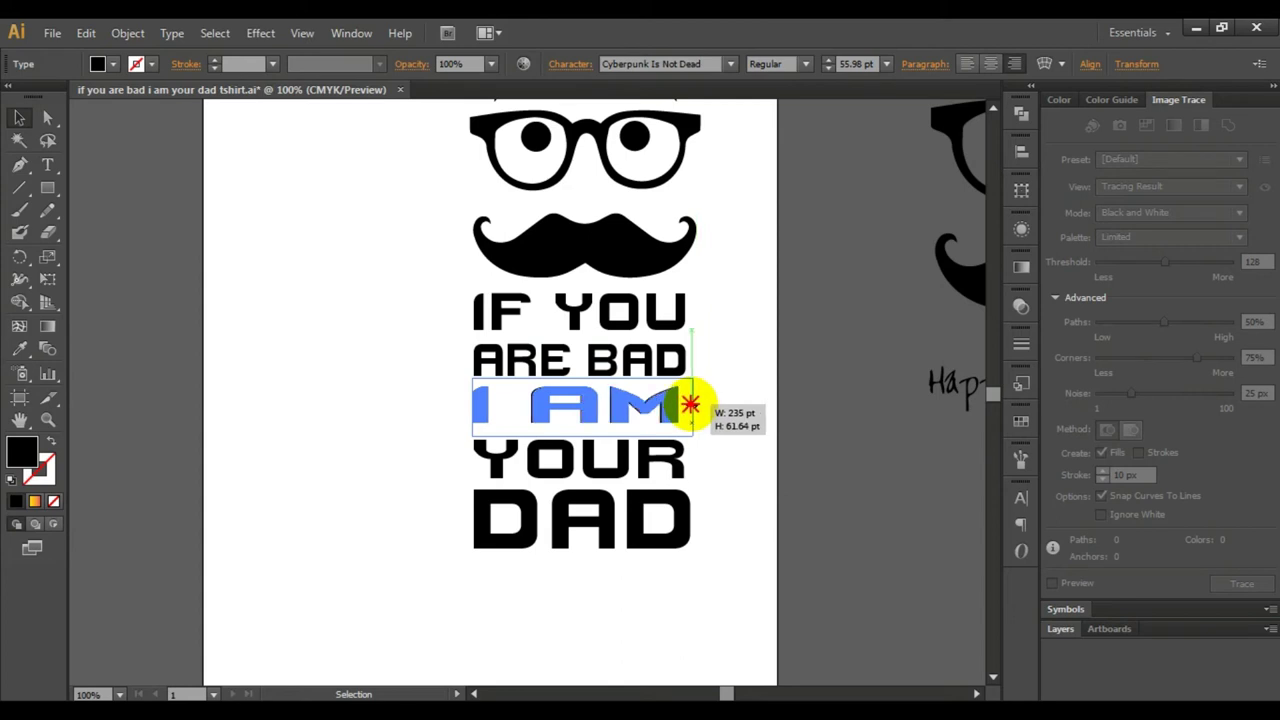
pyautogui.moveTo(692, 404); pyautogui.dragTo(703, 398)
pyautogui.click(707, 391)
pyautogui.scroll(-1, 707, 391)
pyautogui.scroll(-2, 670, 345)
pyautogui.click(668, 343)
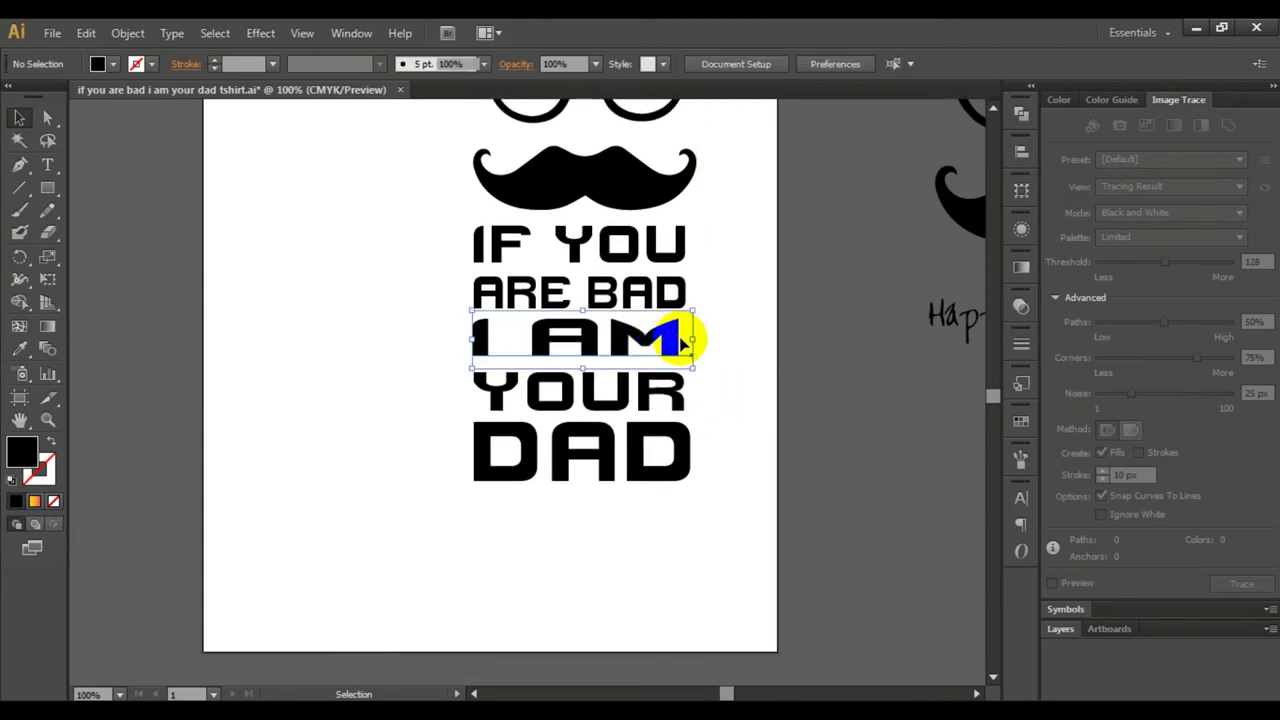
pyautogui.moveTo(694, 343); pyautogui.dragTo(698, 340)
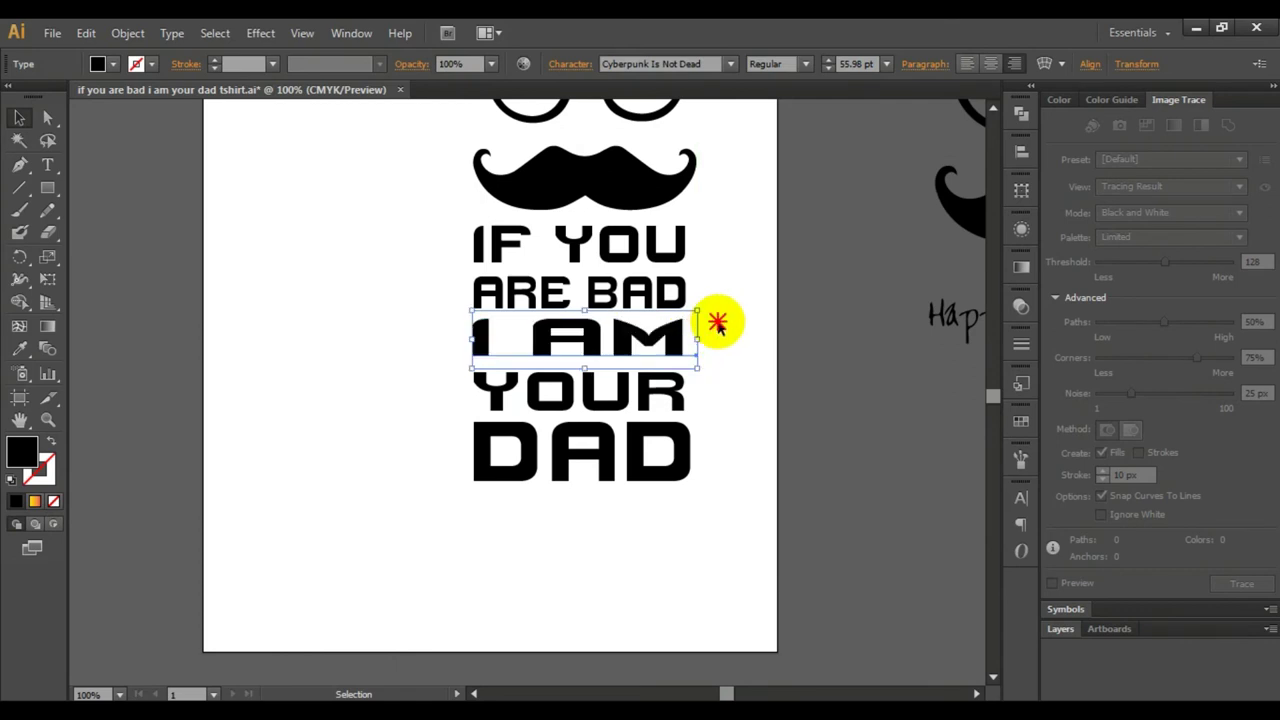
pyautogui.click(714, 325)
# Check the YOUR and DAD lines against the aligned right edge
pyautogui.scroll(-1, 714, 325)
pyautogui.click(688, 347)
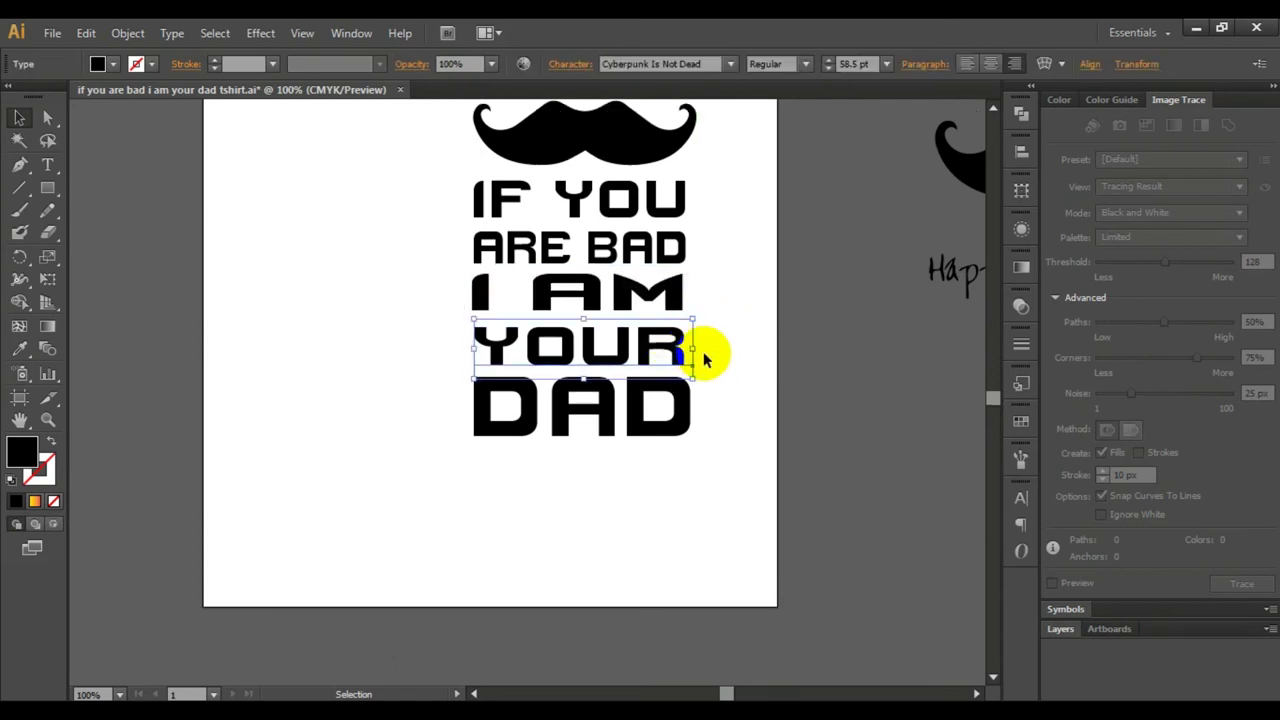
pyautogui.click(708, 372)
pyautogui.click(670, 410)
pyautogui.scroll(1, 700, 380)
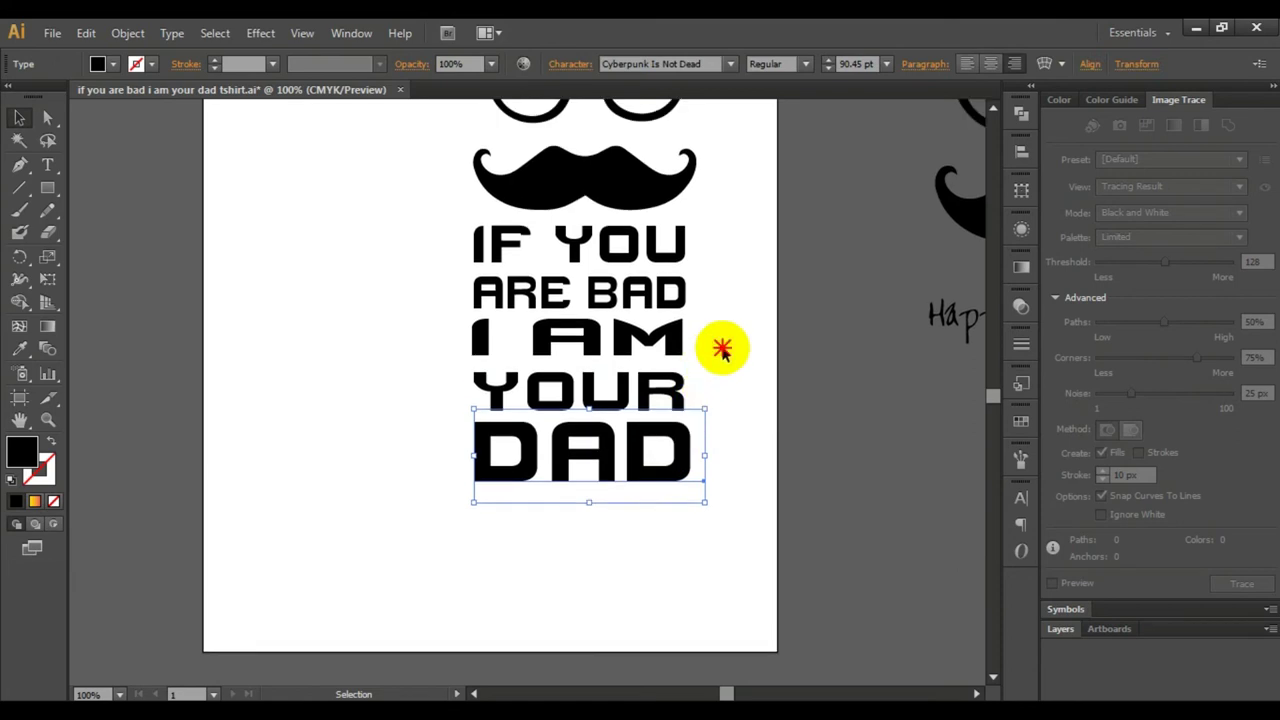
pyautogui.click(714, 371)
pyautogui.scroll(2, 714, 371)
pyautogui.scroll(2, 720, 371)
pyautogui.scroll(-2, 688, 420)
# Lower the YOUR line's tracking from 6 in the Character panel (Ctrl+T)
pyautogui.scroll(1, 686, 422)
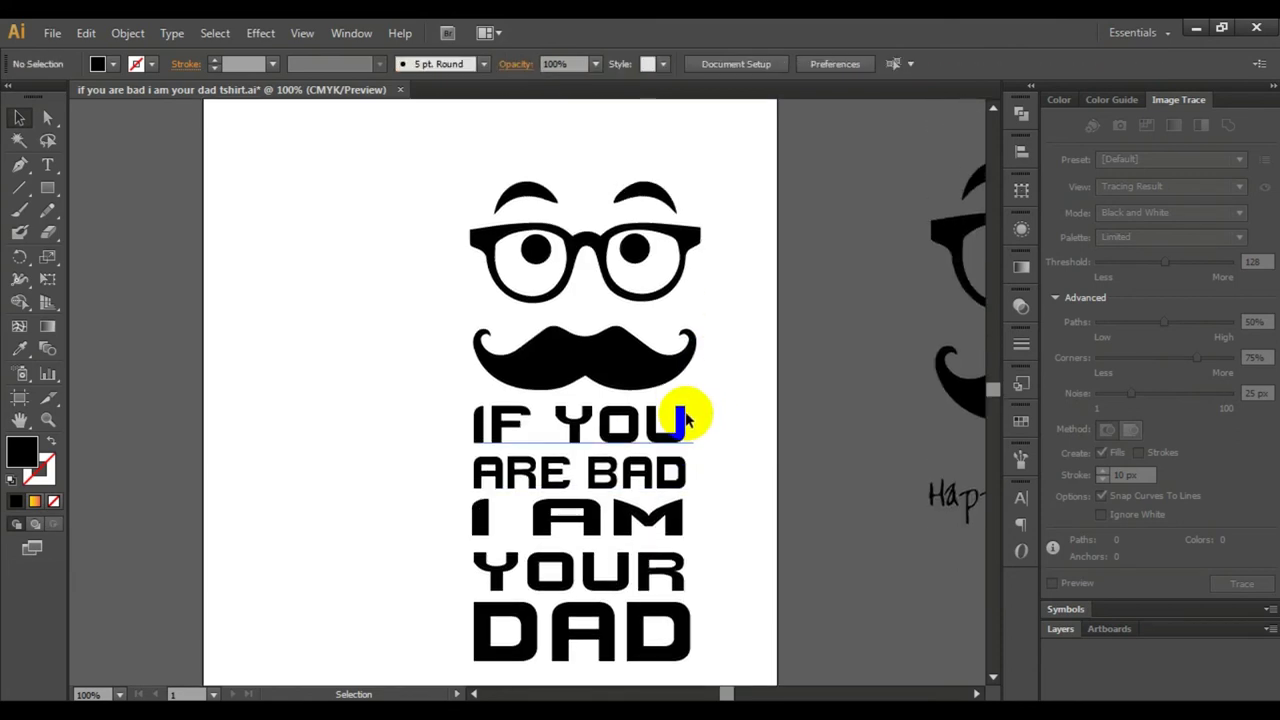
pyautogui.scroll(-1, 690, 420)
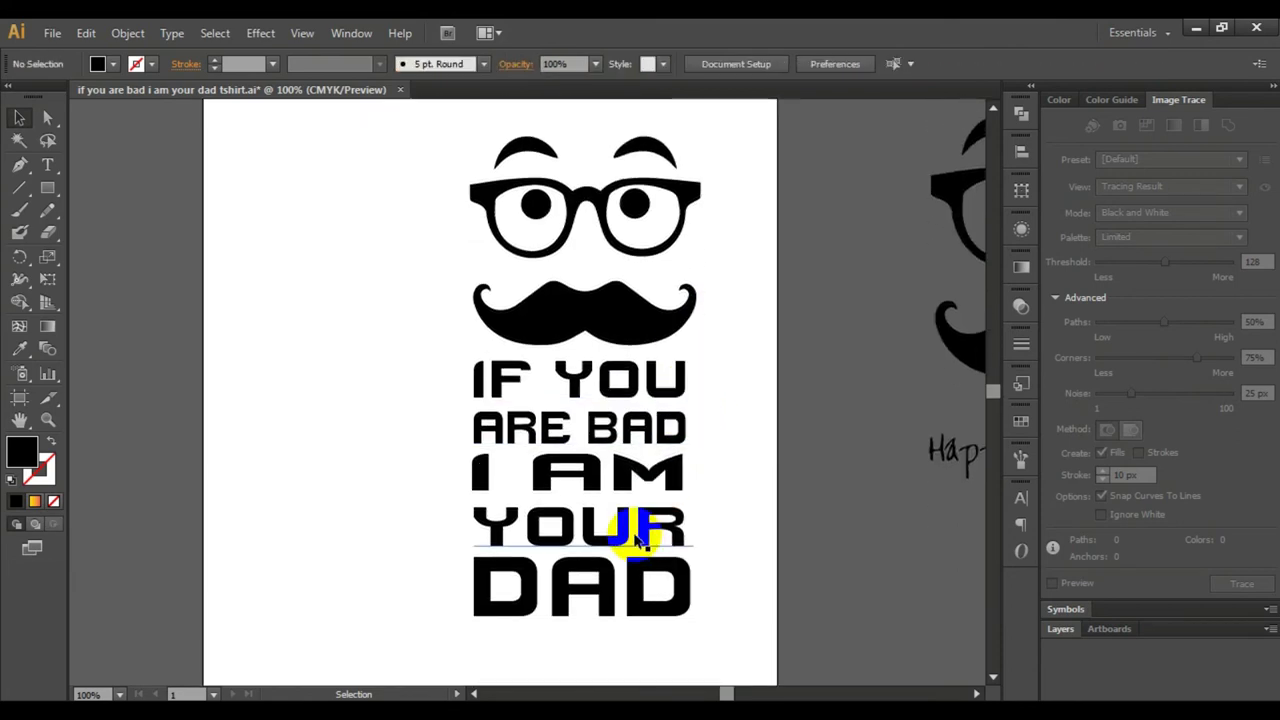
pyautogui.click(625, 530)
pyautogui.scroll(-1, 741, 490)
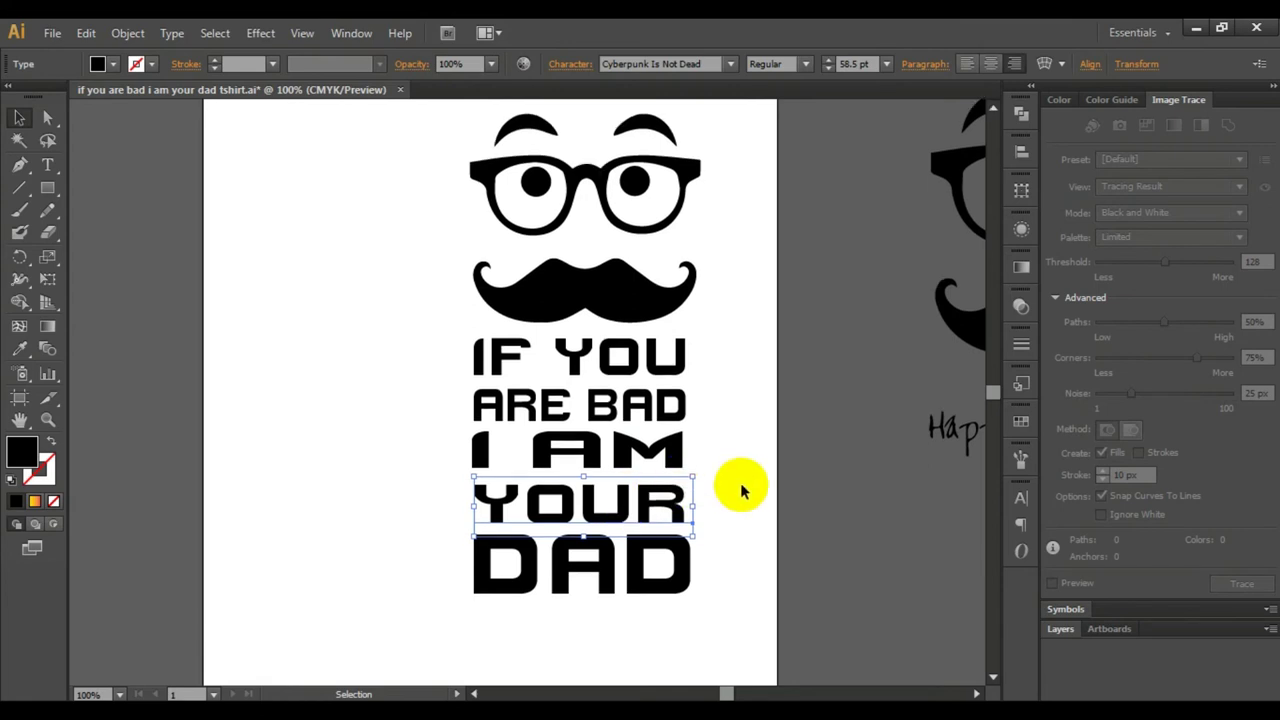
pyautogui.hotkey('ctrl', 't')
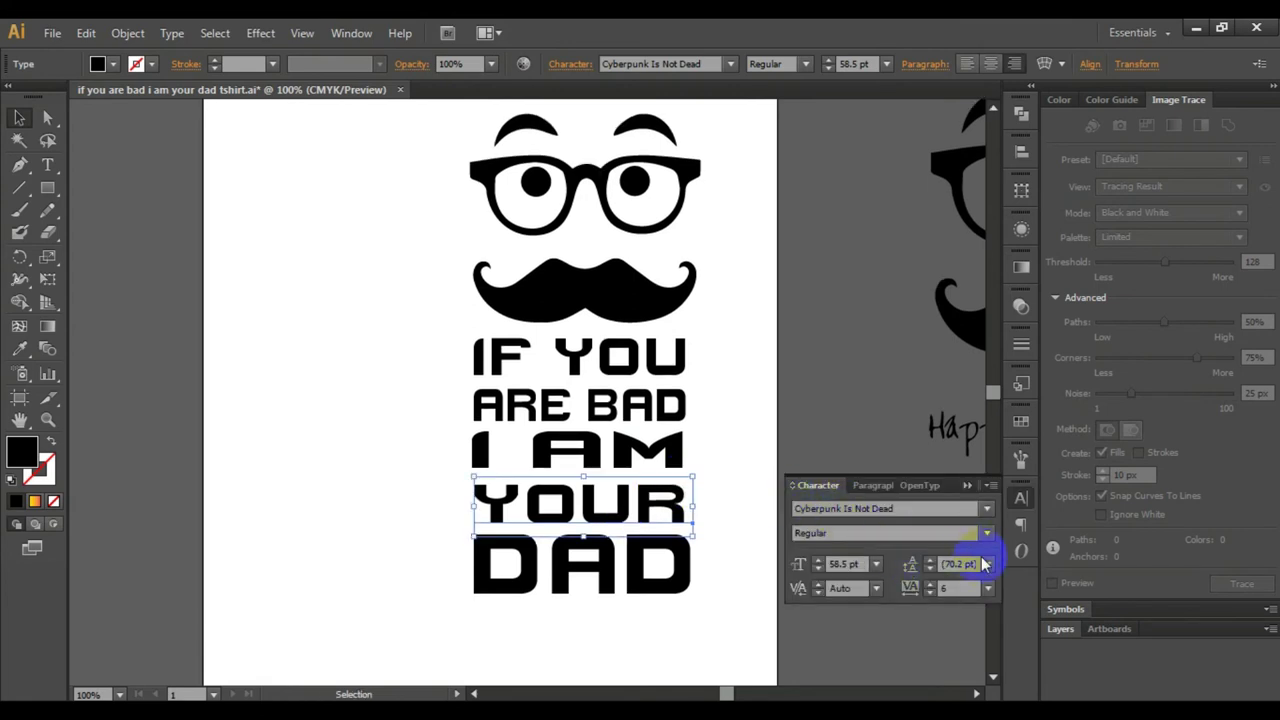
pyautogui.click(930, 587)
pyautogui.click(930, 592)
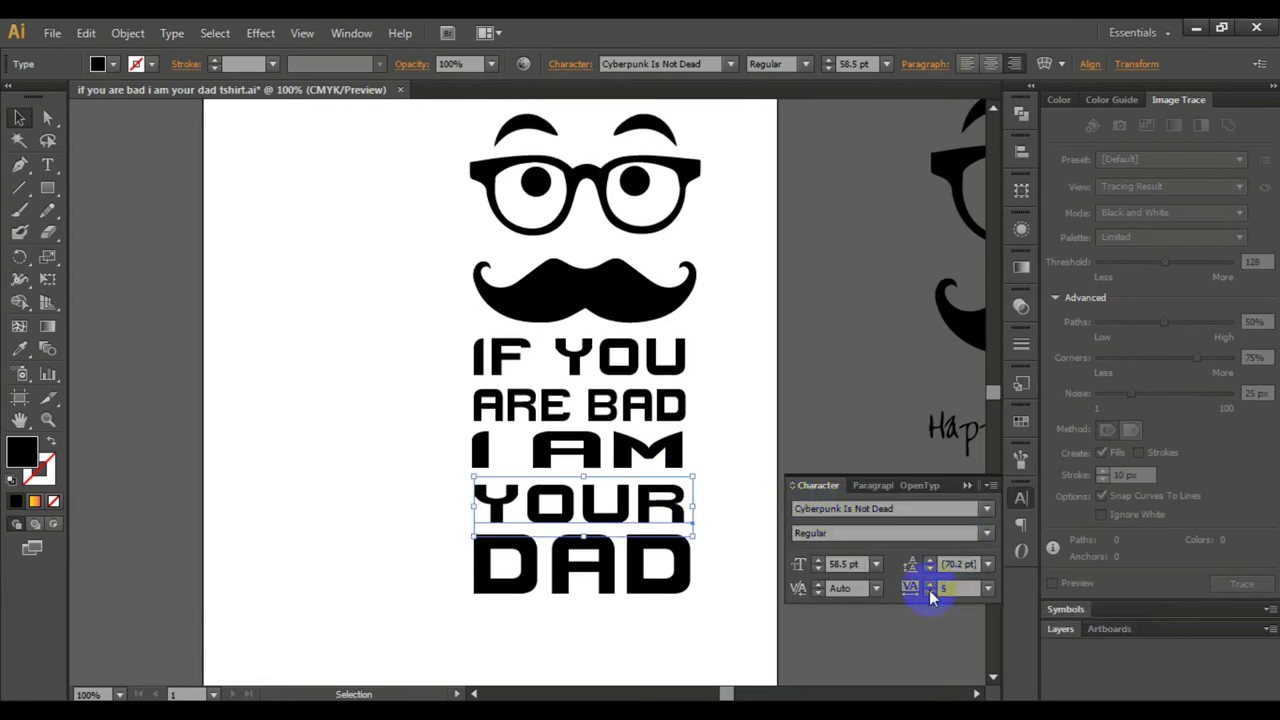
pyautogui.click(930, 591)
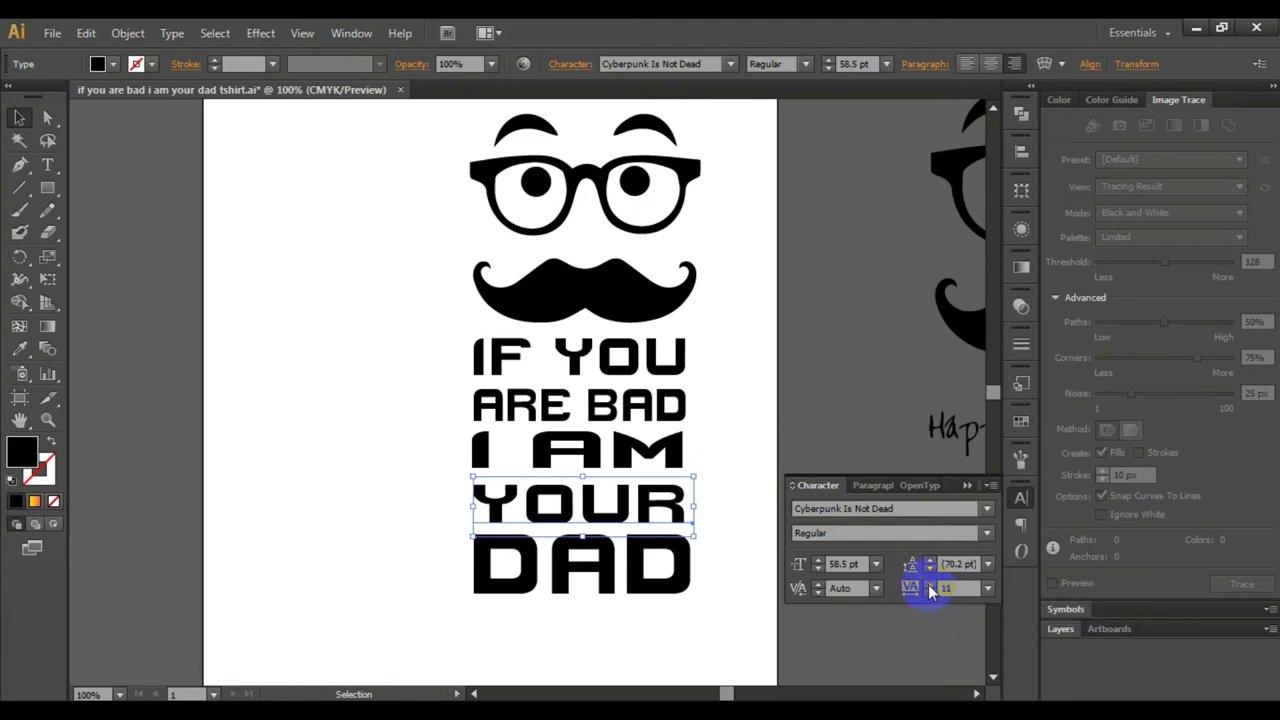
# Set ARE BAD's leading to 63 pt and its tracking to 7
pyautogui.click(686, 402)
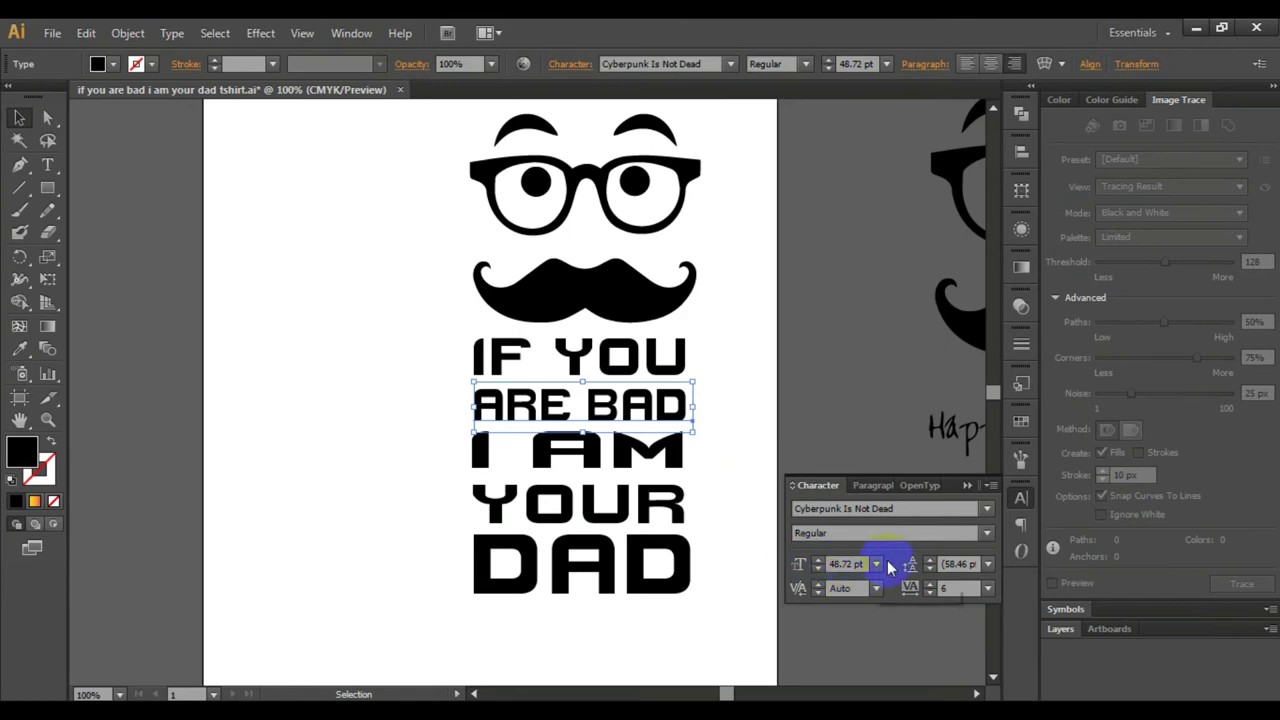
pyautogui.click(930, 563)
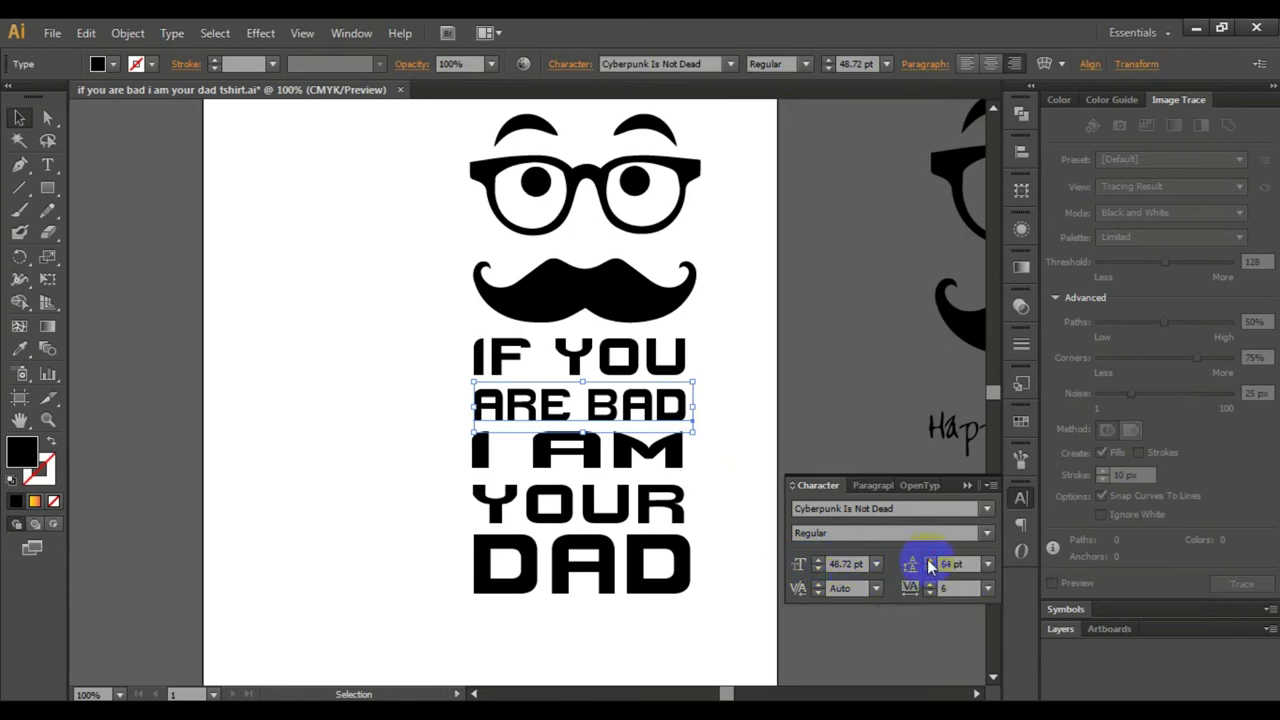
pyautogui.click(930, 561)
pyautogui.click(930, 592)
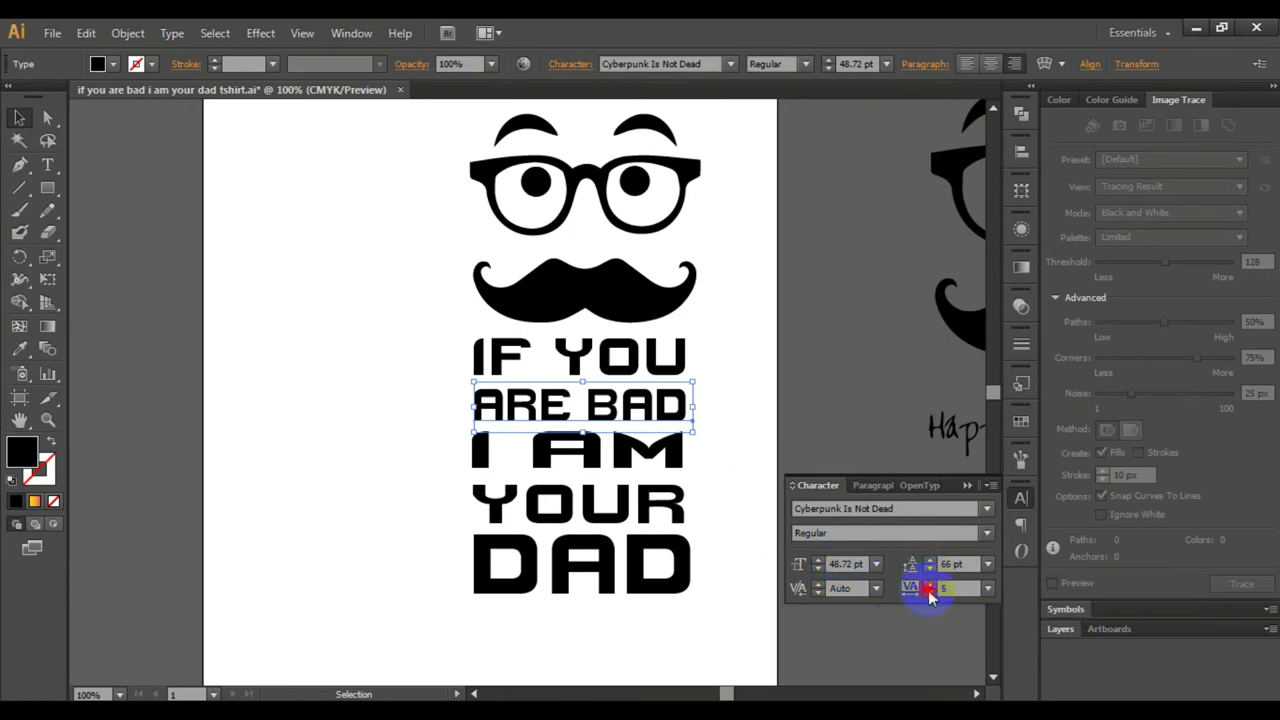
pyautogui.click(929, 569)
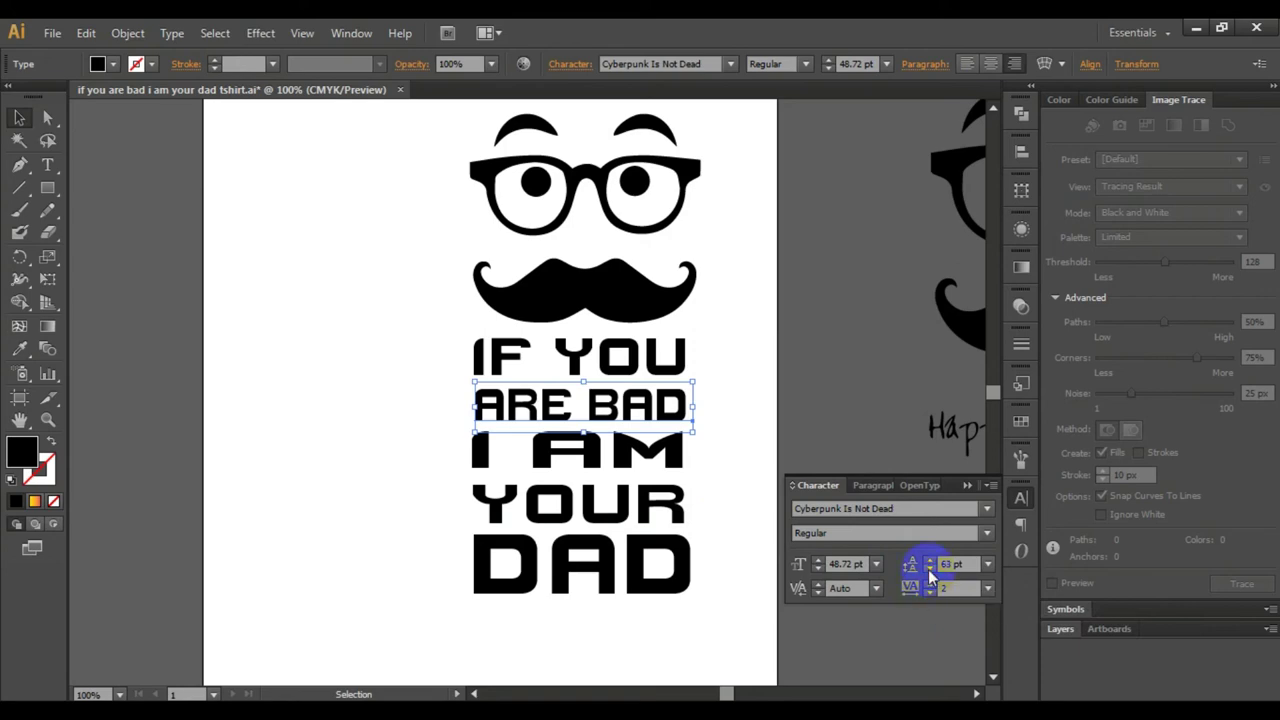
pyautogui.click(930, 585)
pyautogui.click(930, 585)
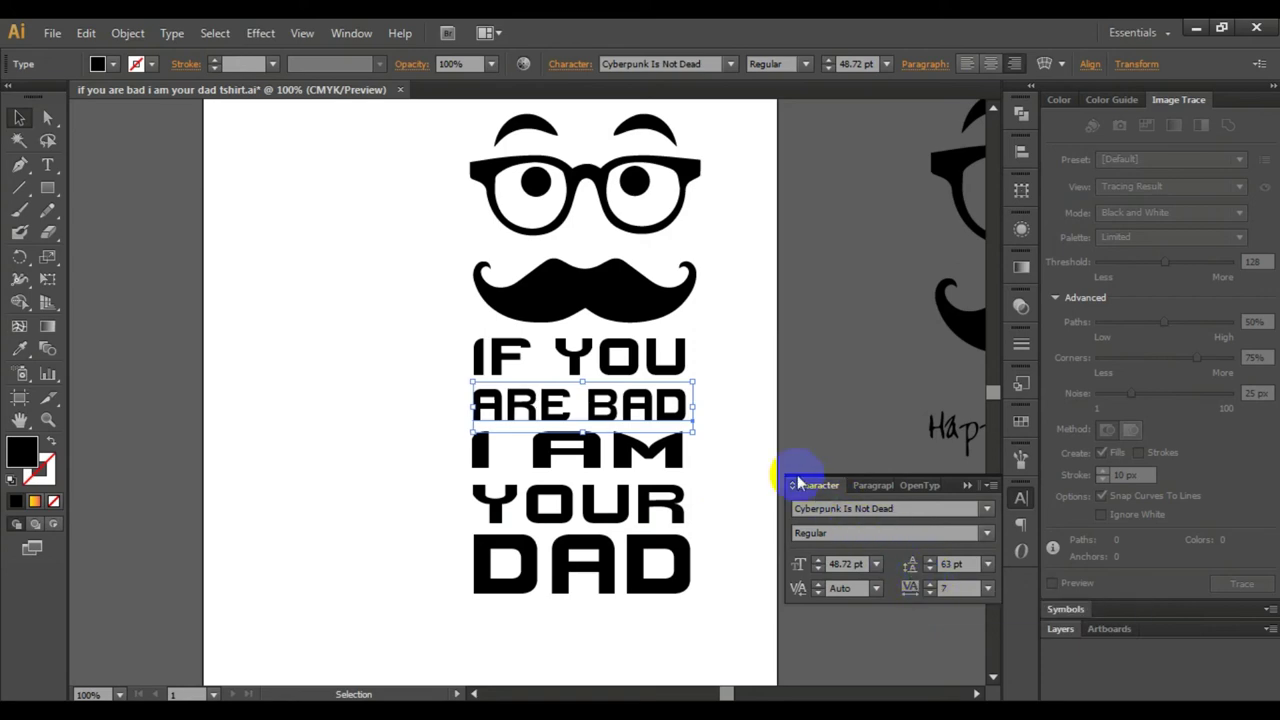
# Select all the artwork and shift it left to centre it on the artboard
pyautogui.scroll(-2, 771, 505)
pyautogui.scroll(3, 690, 490)
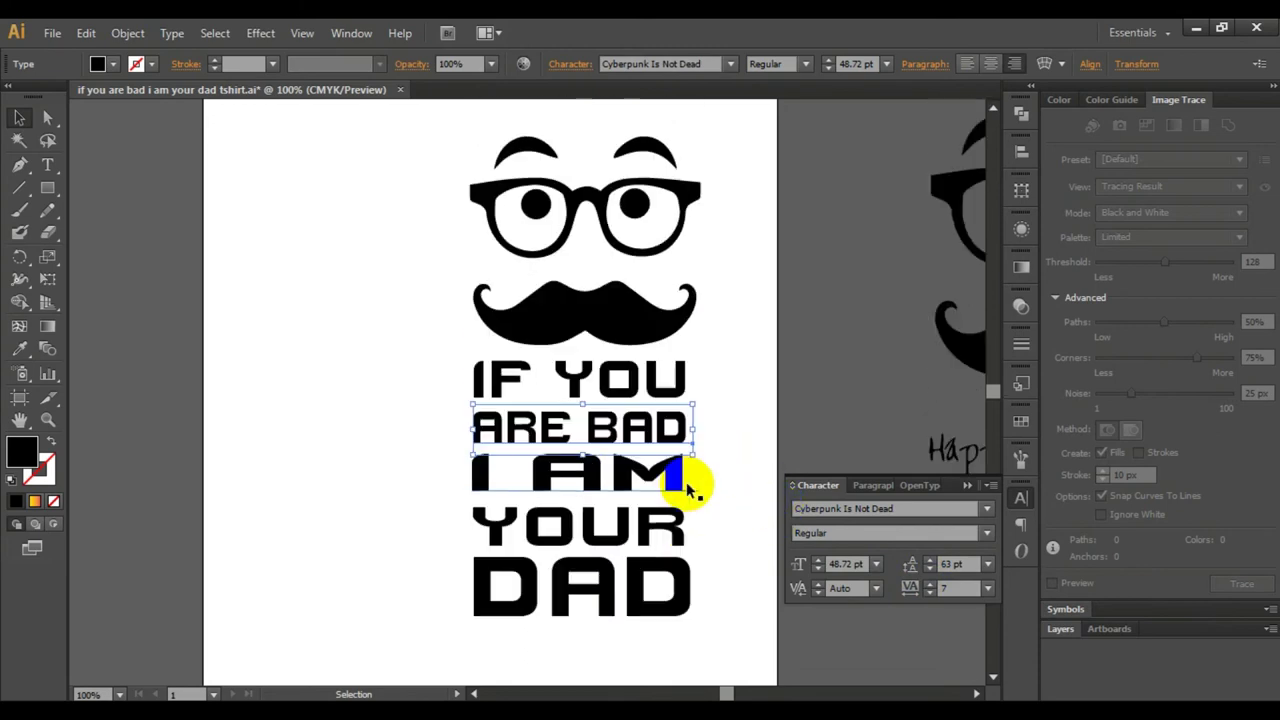
pyautogui.scroll(2, 600, 386)
pyautogui.scroll(-1, 694, 420)
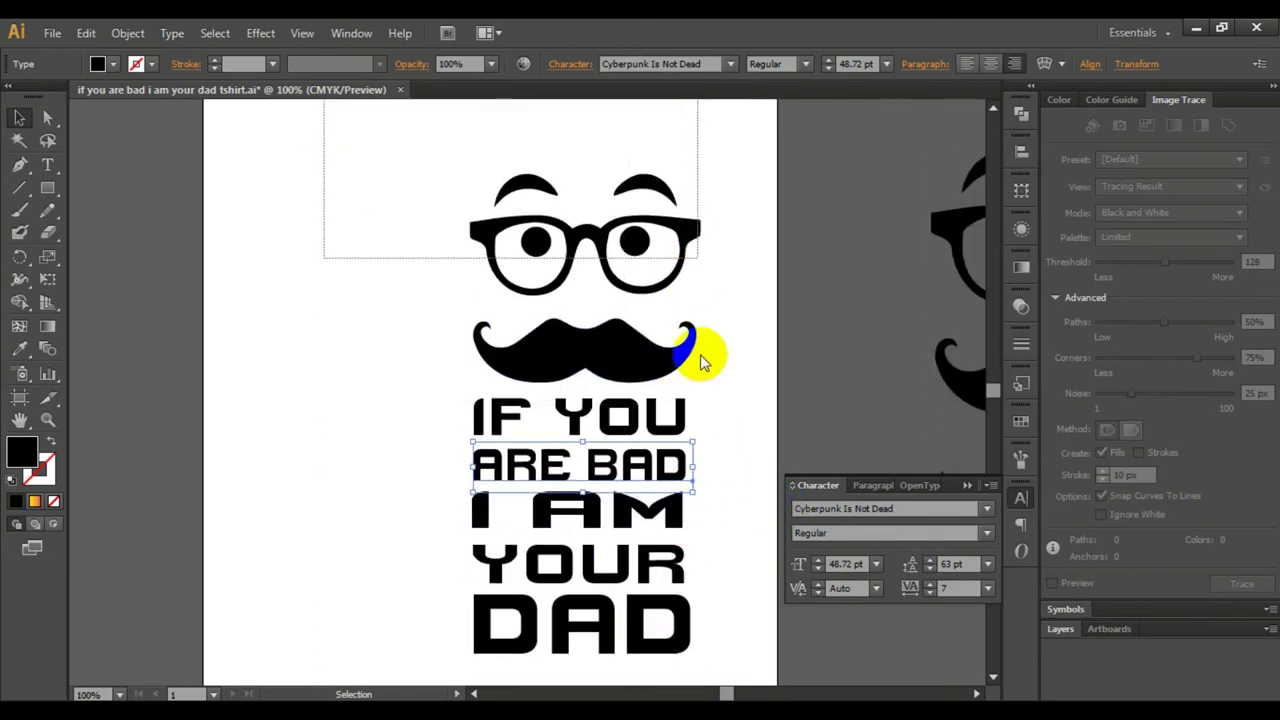
pyautogui.hotkey('ctrl', 'a')
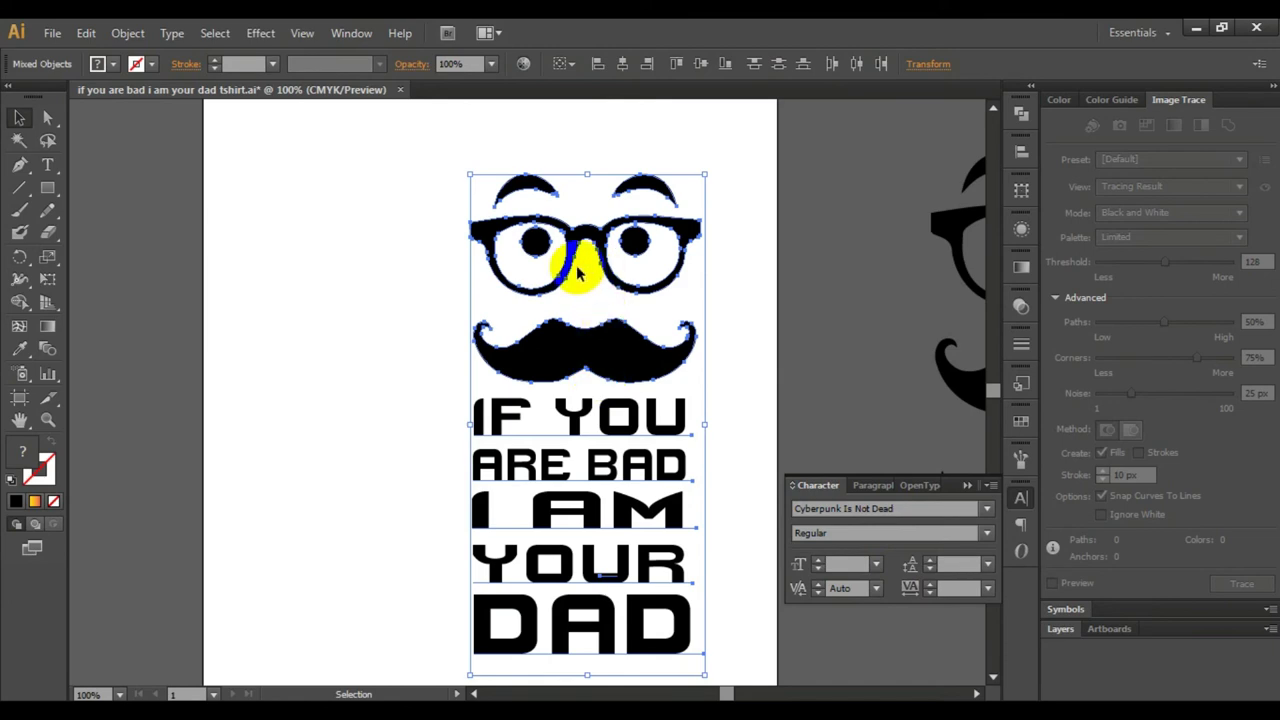
pyautogui.moveTo(578, 274)
pyautogui.mouseDown()
pyautogui.moveTo(457, 240)
pyautogui.moveTo(493, 251)
pyautogui.mouseUp()
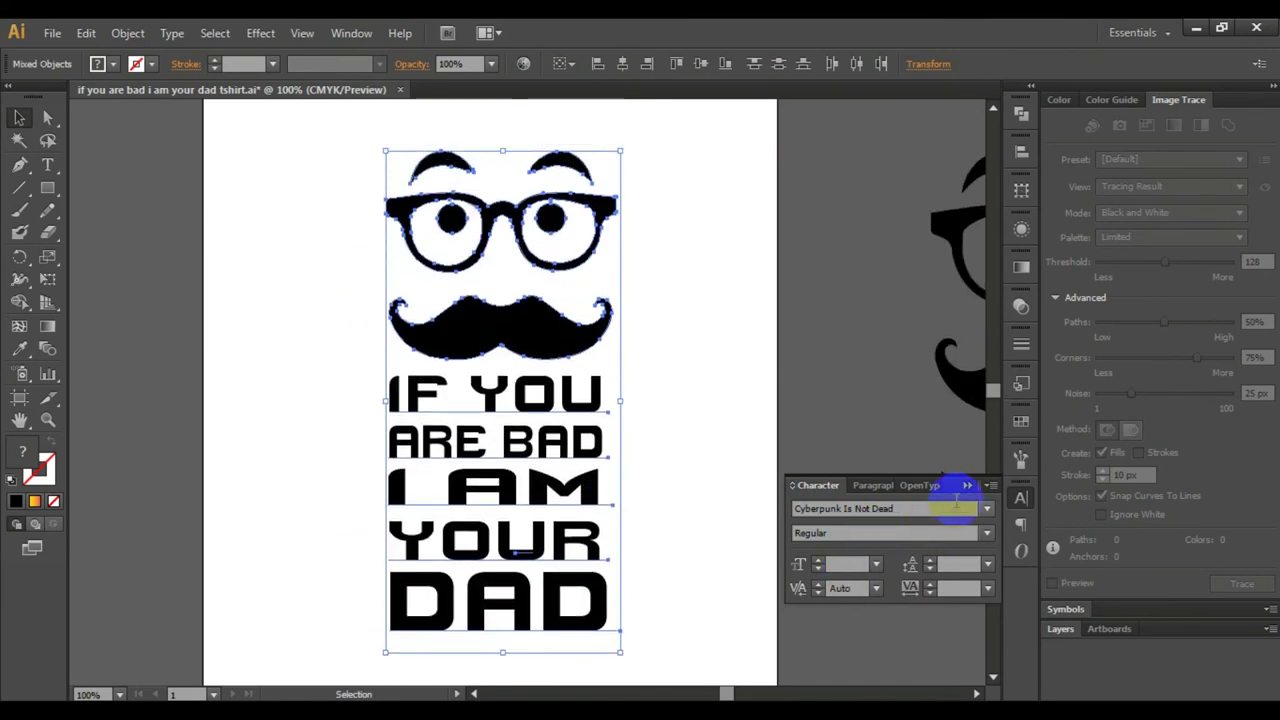
# Close the Character panel and zoom out to 66.67% to view the page
pyautogui.click(967, 485)
pyautogui.moveTo(752, 537); pyautogui.dragTo(775, 506)
pyautogui.keyDown('alt'); pyautogui.click(757, 506); pyautogui.keyUp('alt')
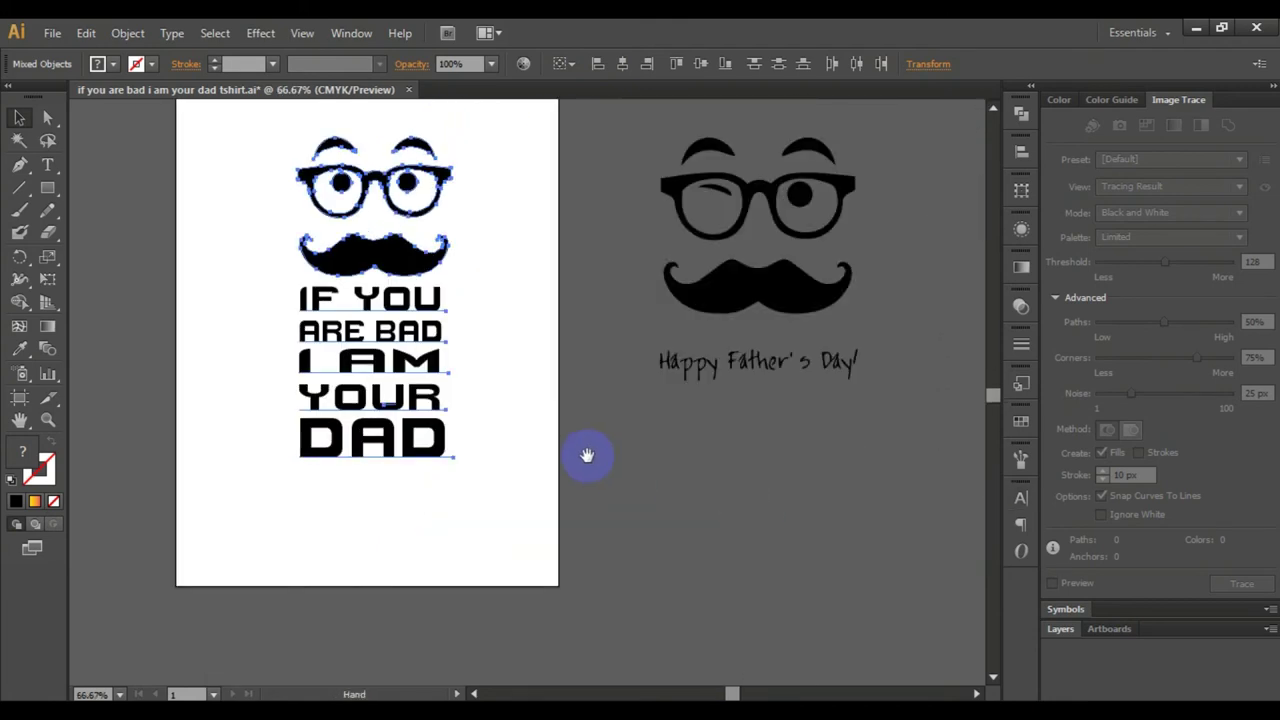
pyautogui.moveTo(586, 451); pyautogui.dragTo(728, 518)
# Inspect the reference glasses-and-mustache artwork beside the design
pyautogui.click(651, 458)
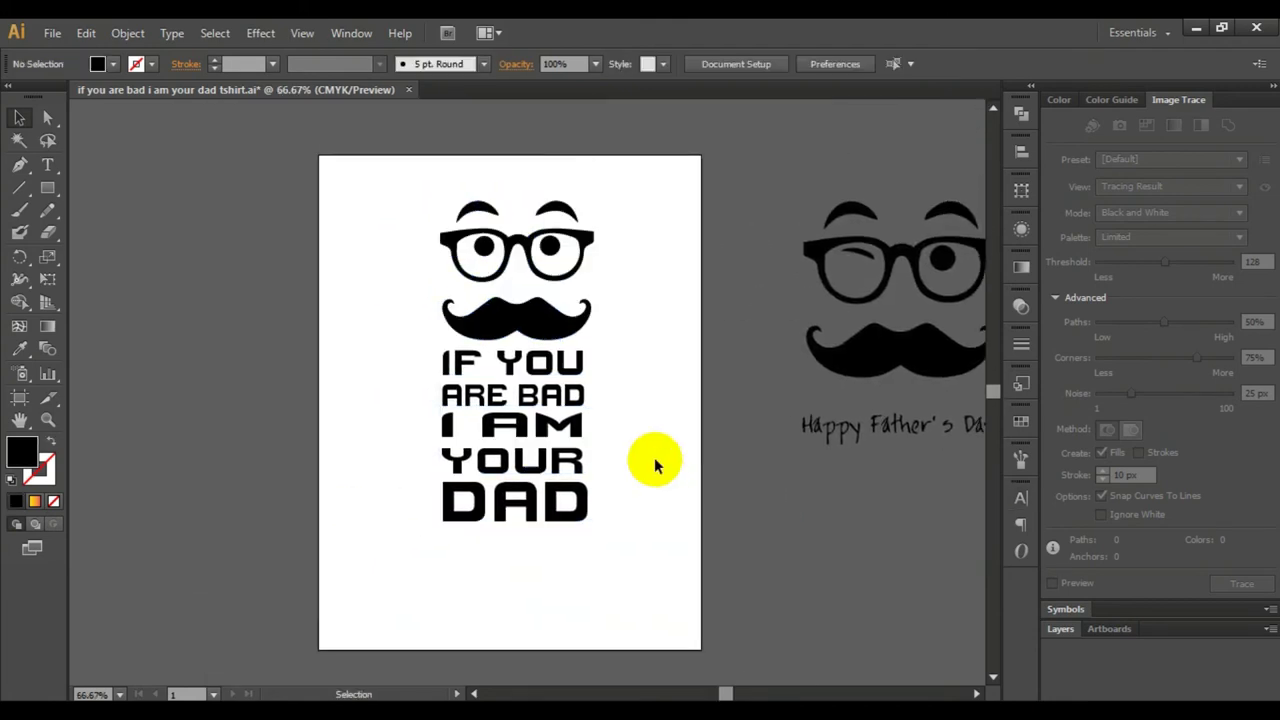
pyautogui.scroll(1, 651, 500)
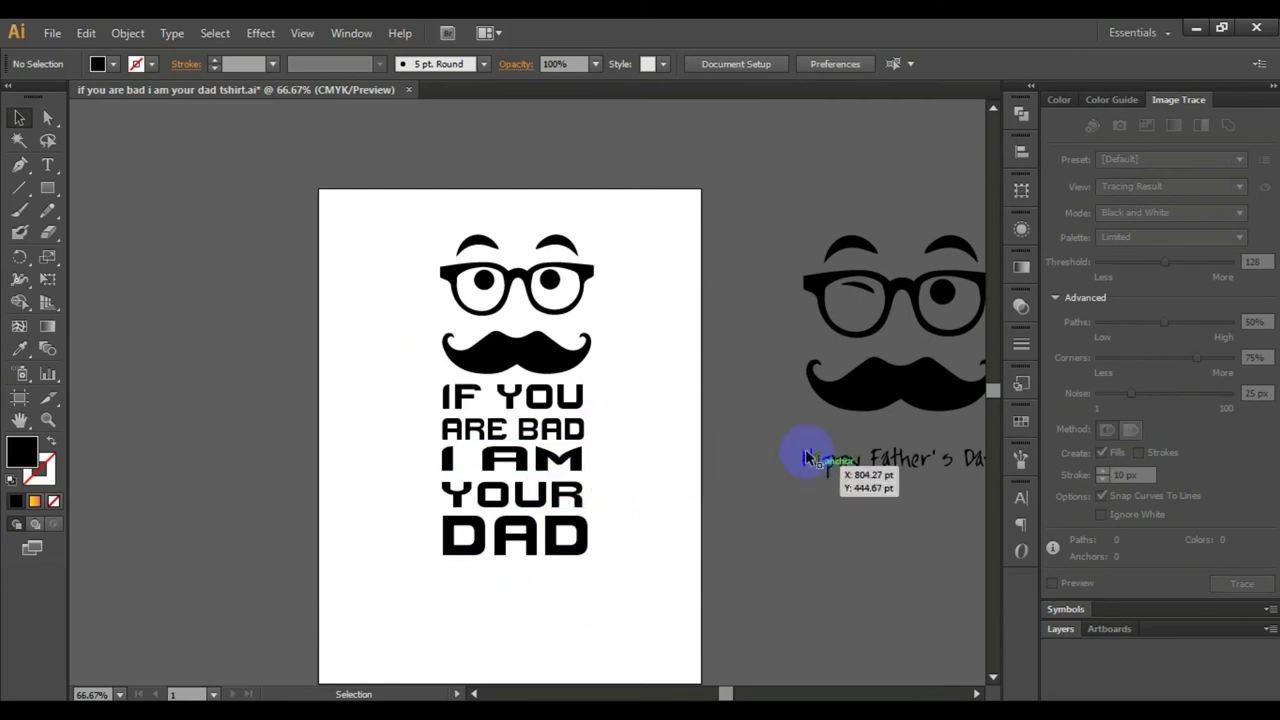
pyautogui.click(853, 476)
pyautogui.click(831, 586)
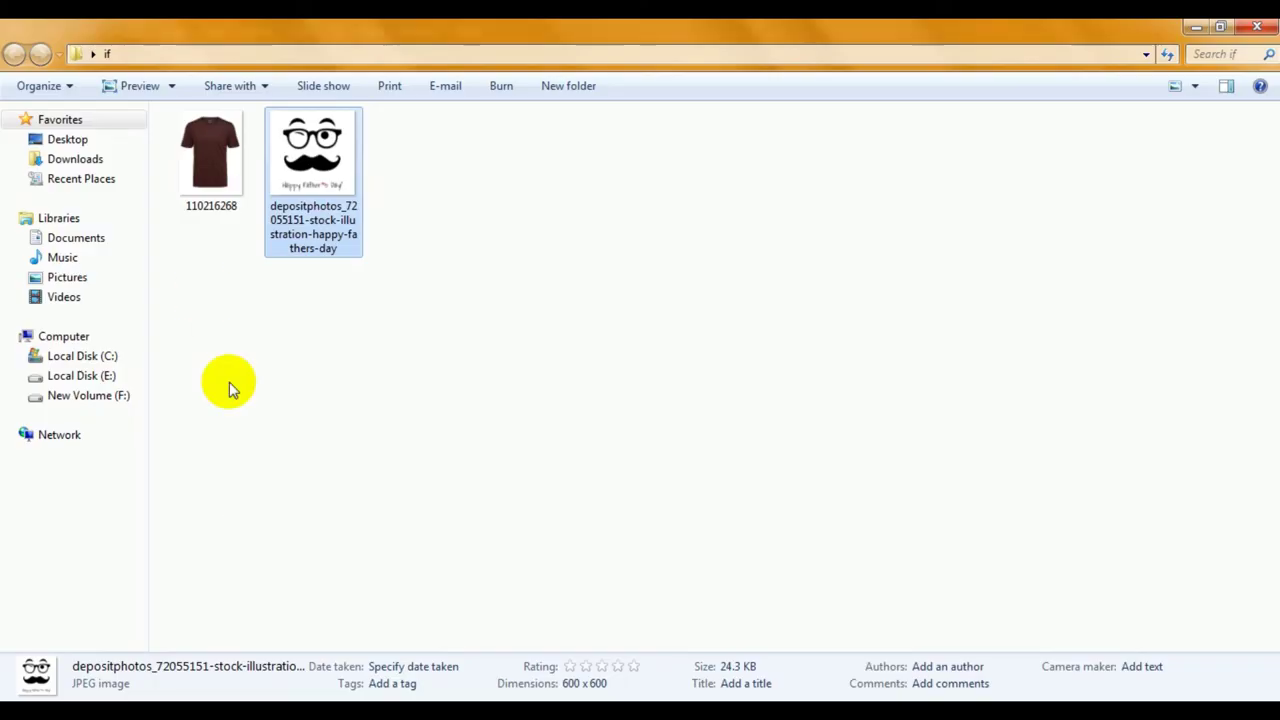
# Open the T-shirt photo 110216268.jpg in Photoshop and zoom to inspect it
pyautogui.click(200, 142)
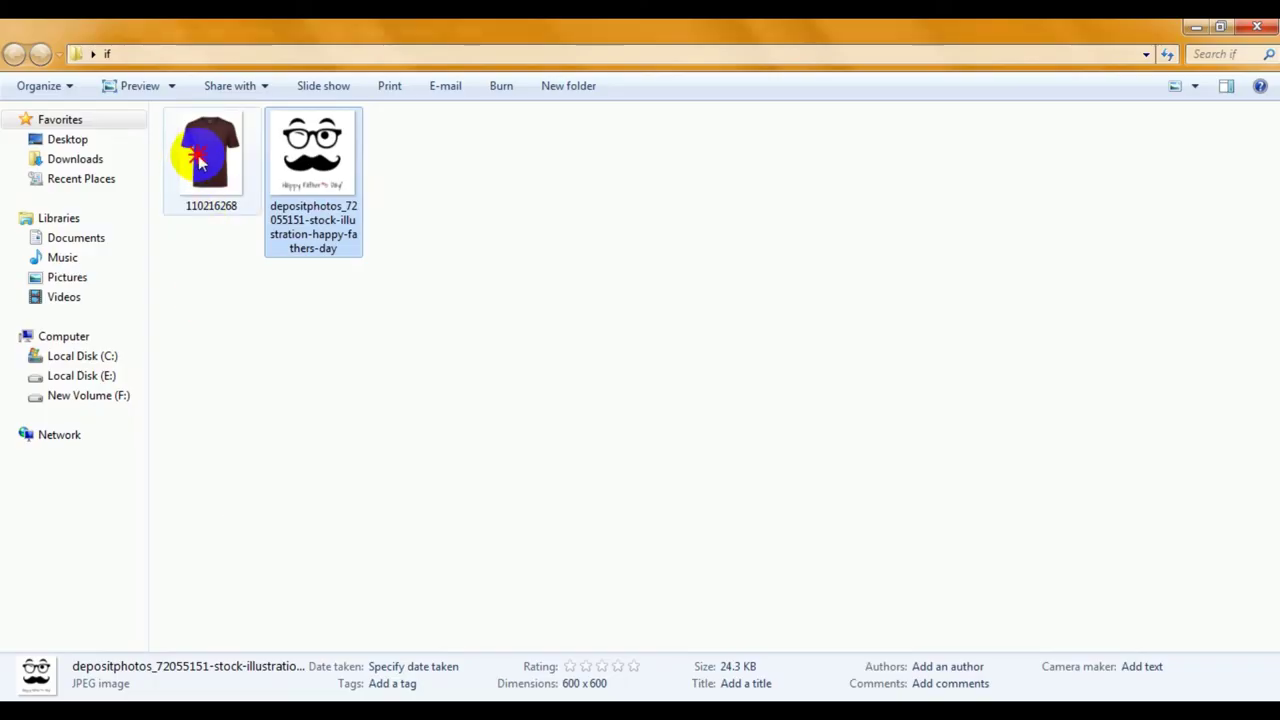
pyautogui.moveTo(200, 142)
pyautogui.mouseDown()
pyautogui.moveTo(388, 336)
pyautogui.moveTo(660, 514)
pyautogui.mouseUp()
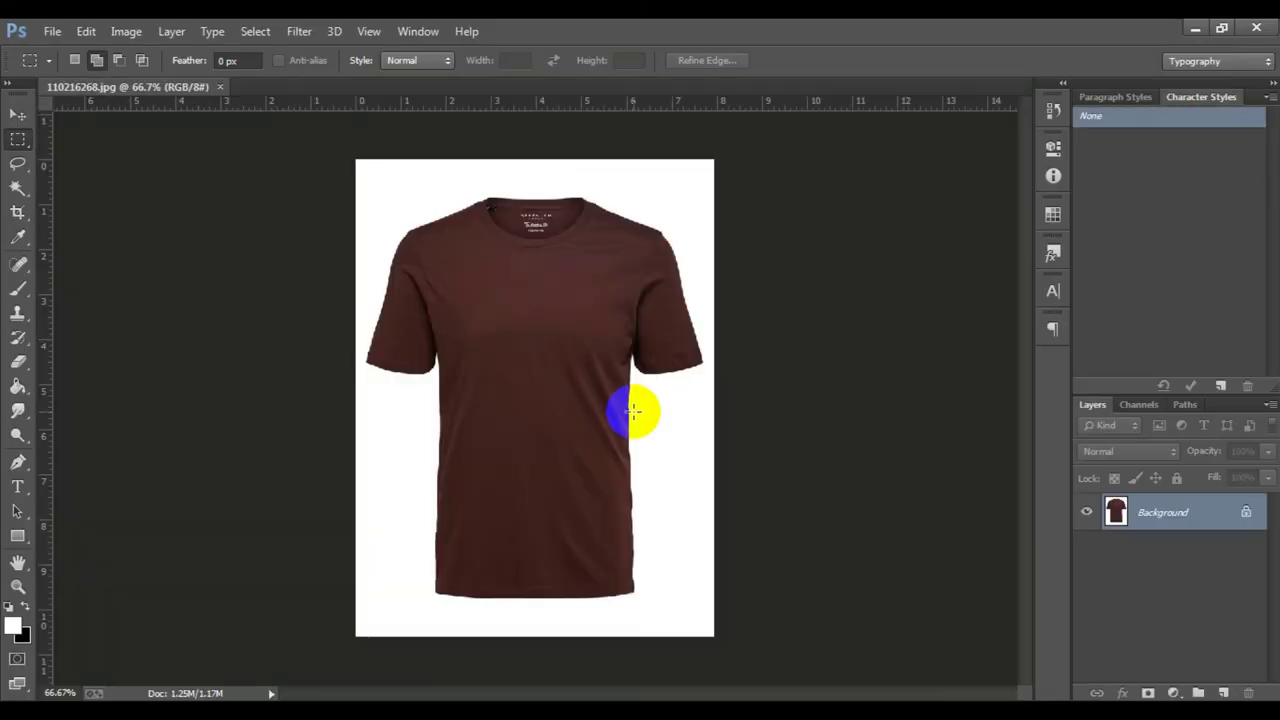
pyautogui.click(614, 368)
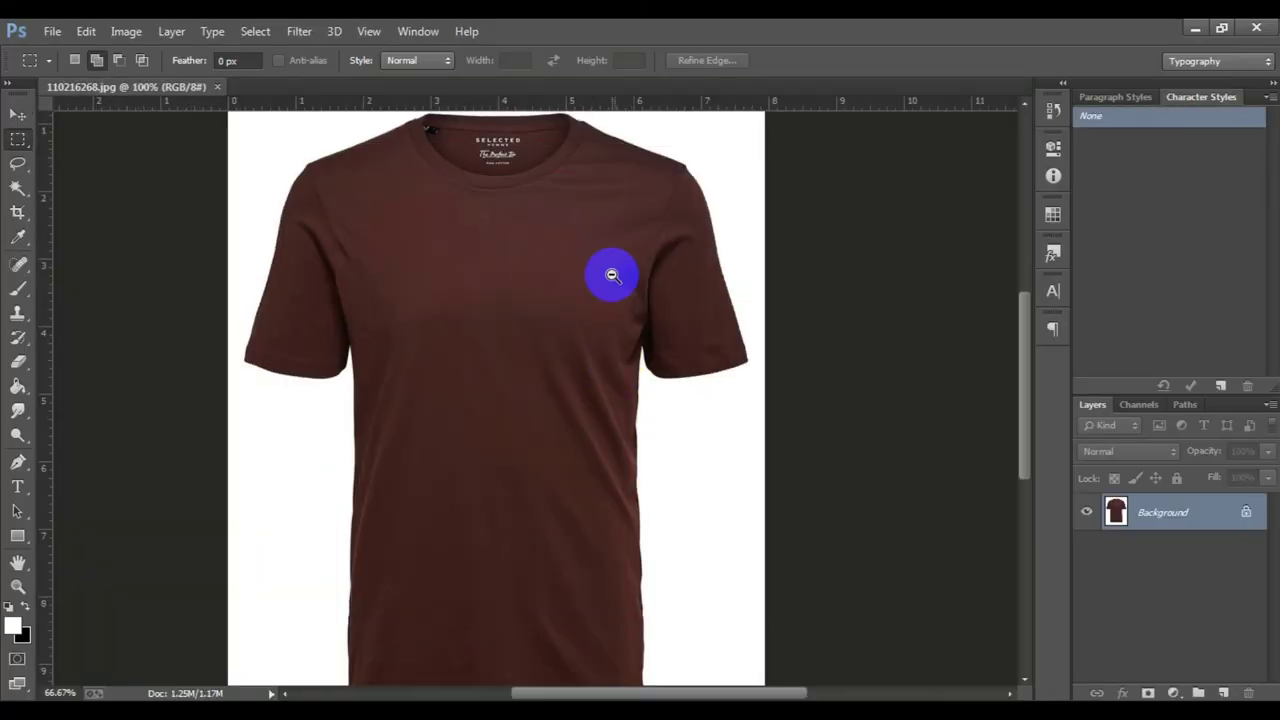
pyautogui.keyDown('alt'); pyautogui.click(628, 398); pyautogui.keyUp('alt')
pyautogui.click(1181, 528)
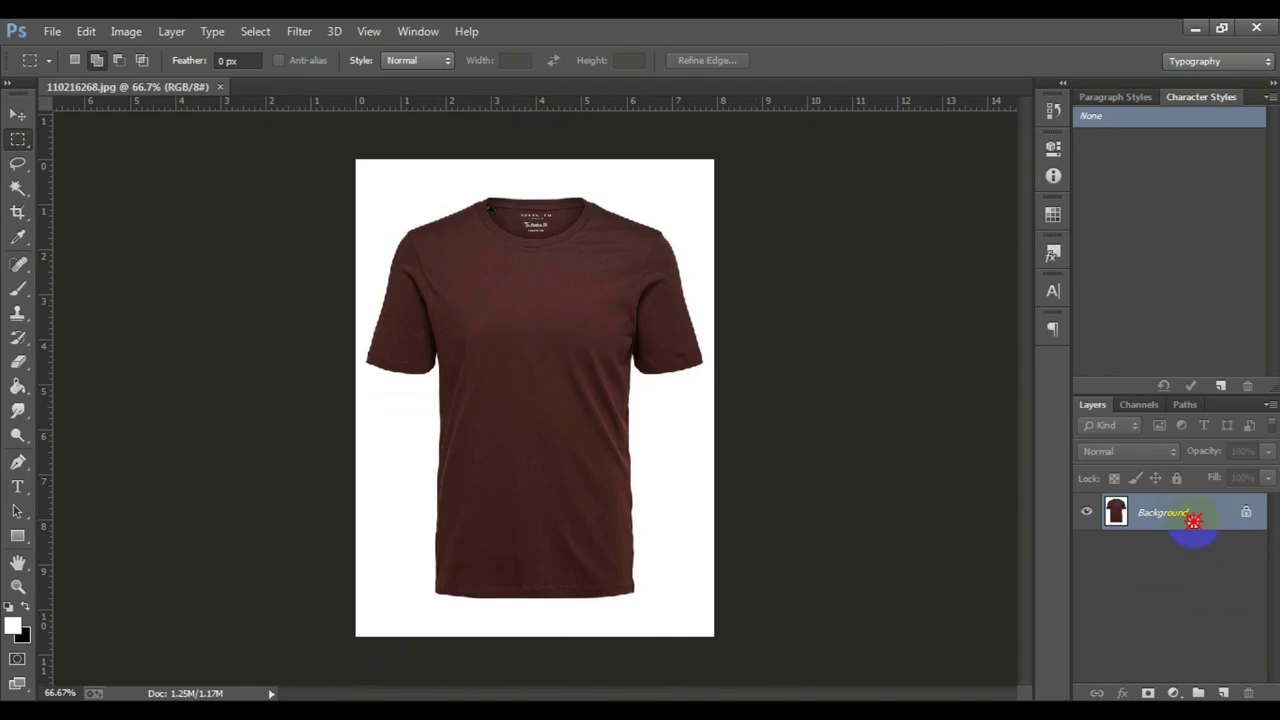
pyautogui.click(1138, 522)
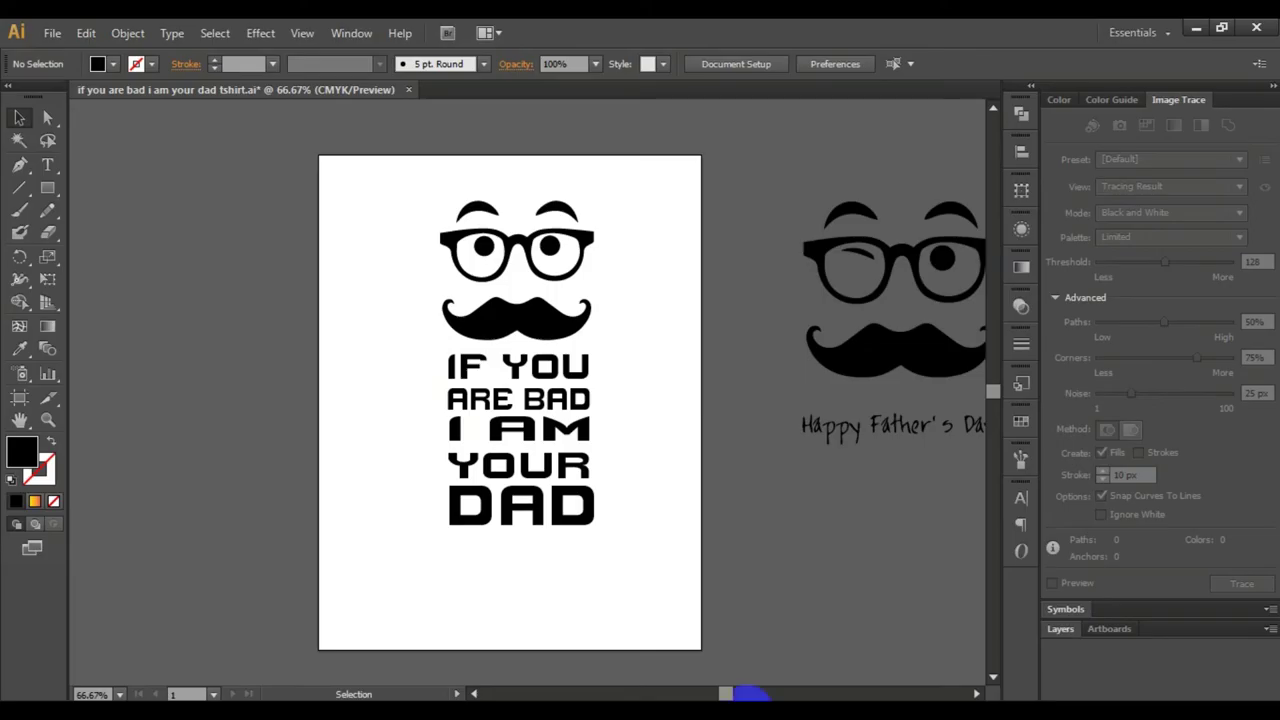
# Marquee-select the whole glasses, mustache and text design and drag it into the Photoshop T-shirt document
pyautogui.moveTo(386, 190); pyautogui.dragTo(628, 530)
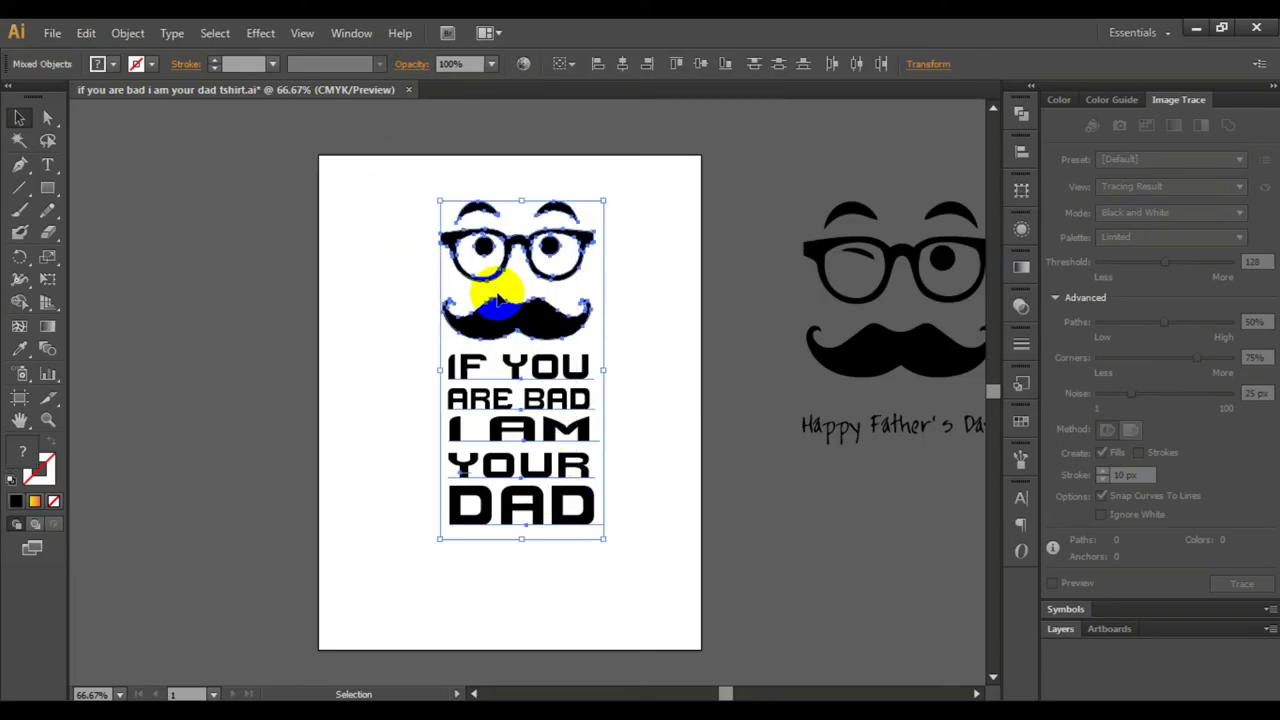
pyautogui.moveTo(518, 325); pyautogui.dragTo(524, 417)
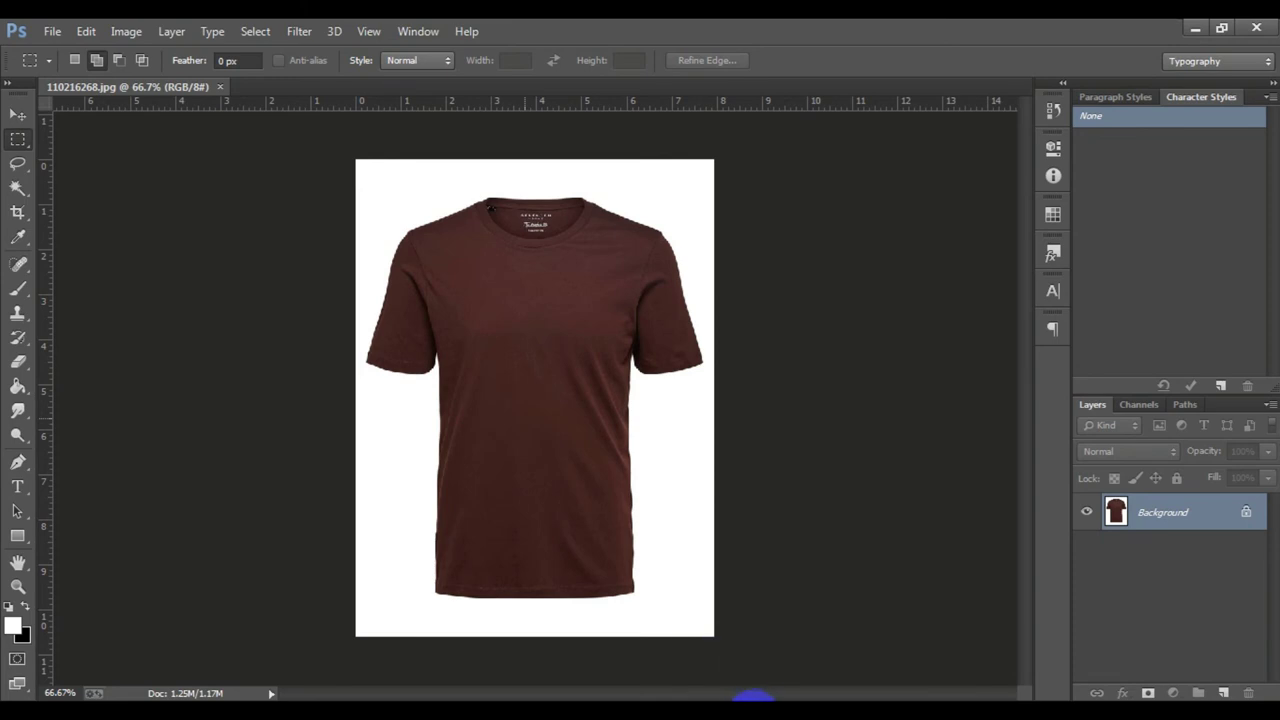
# Commit the placed design, then shift it slightly up and right on the shirt
pyautogui.click(946, 60)
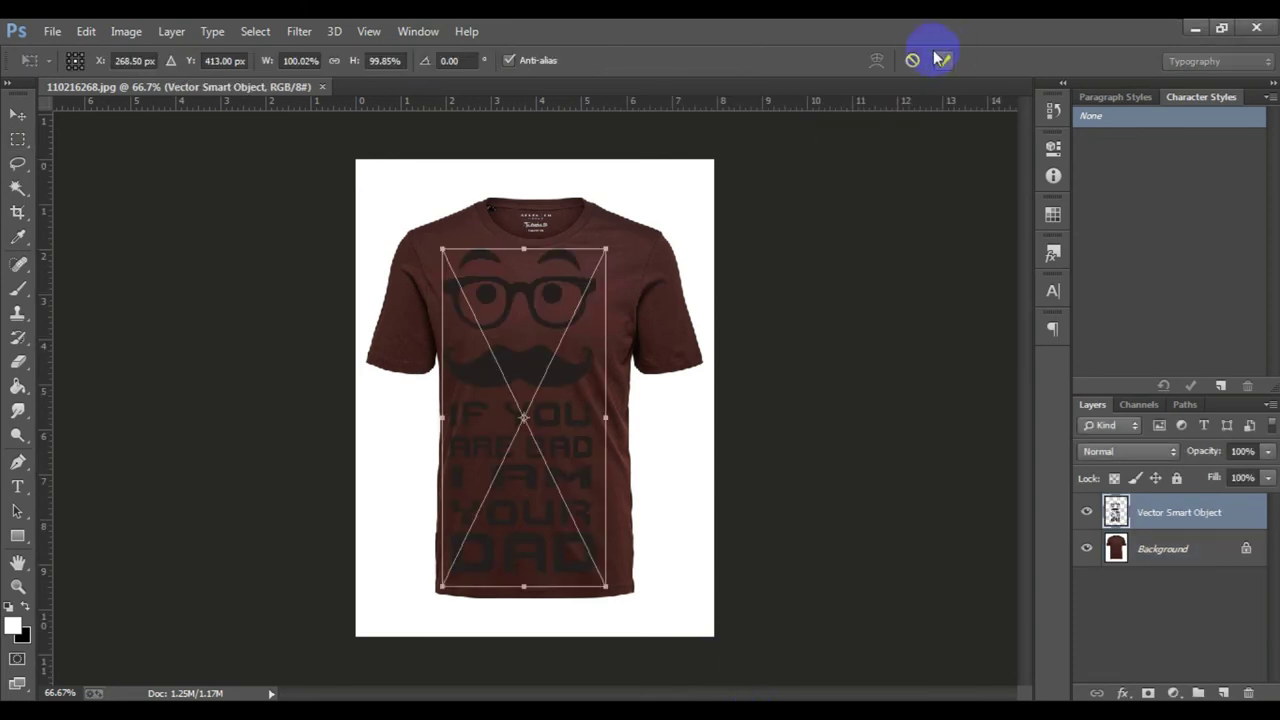
pyautogui.click(945, 60)
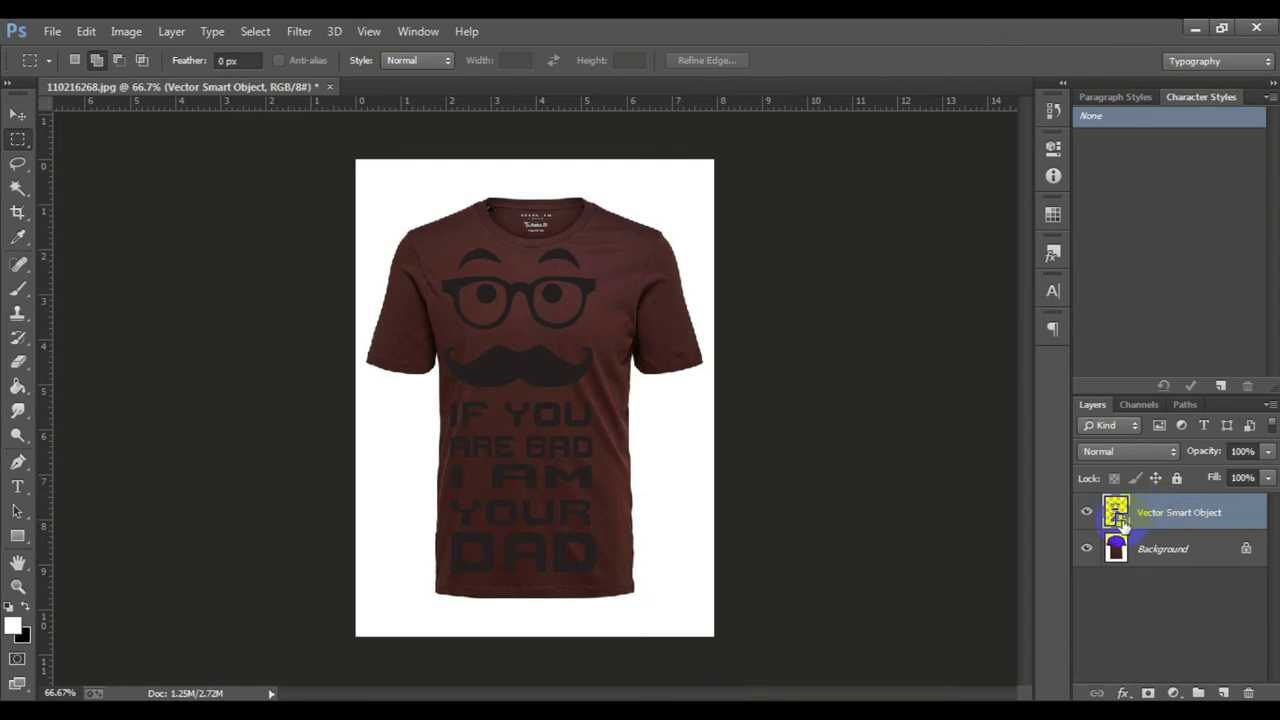
pyautogui.hotkey('ctrl', 't')
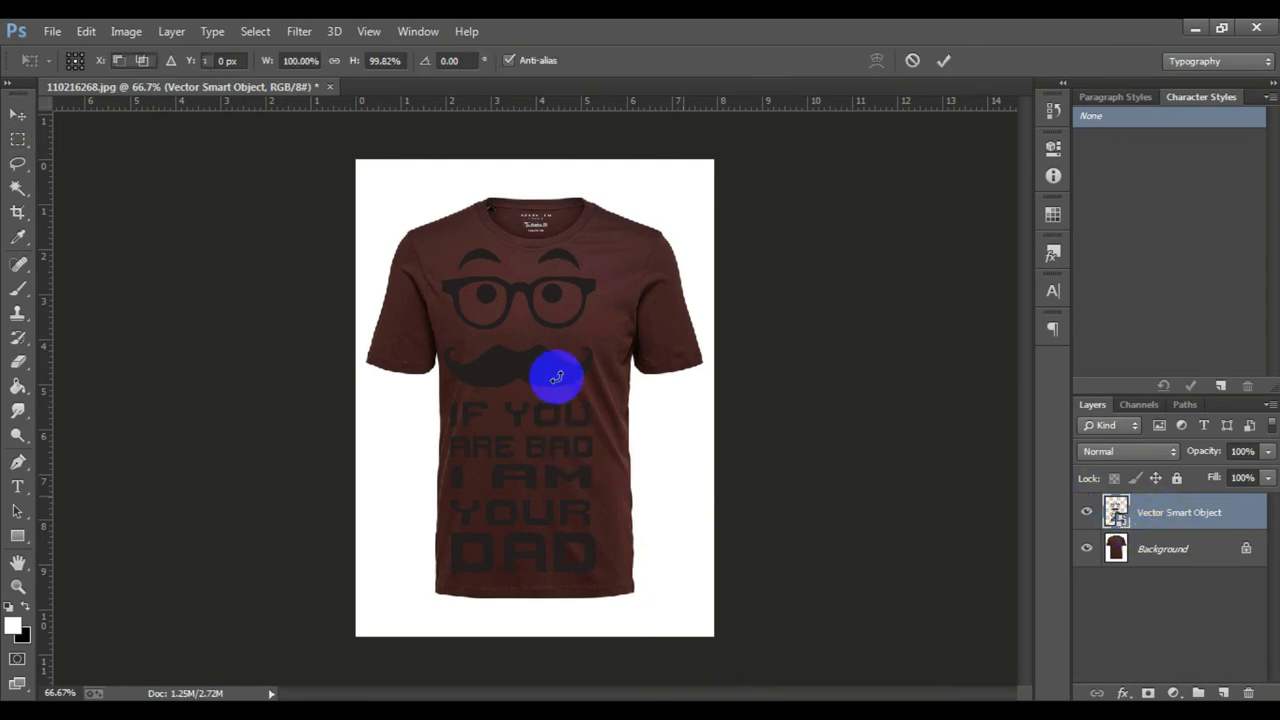
pyautogui.moveTo(561, 364)
pyautogui.mouseDown()
pyautogui.moveTo(584, 345)
pyautogui.moveTo(578, 357)
pyautogui.mouseUp()
pyautogui.click(945, 62)
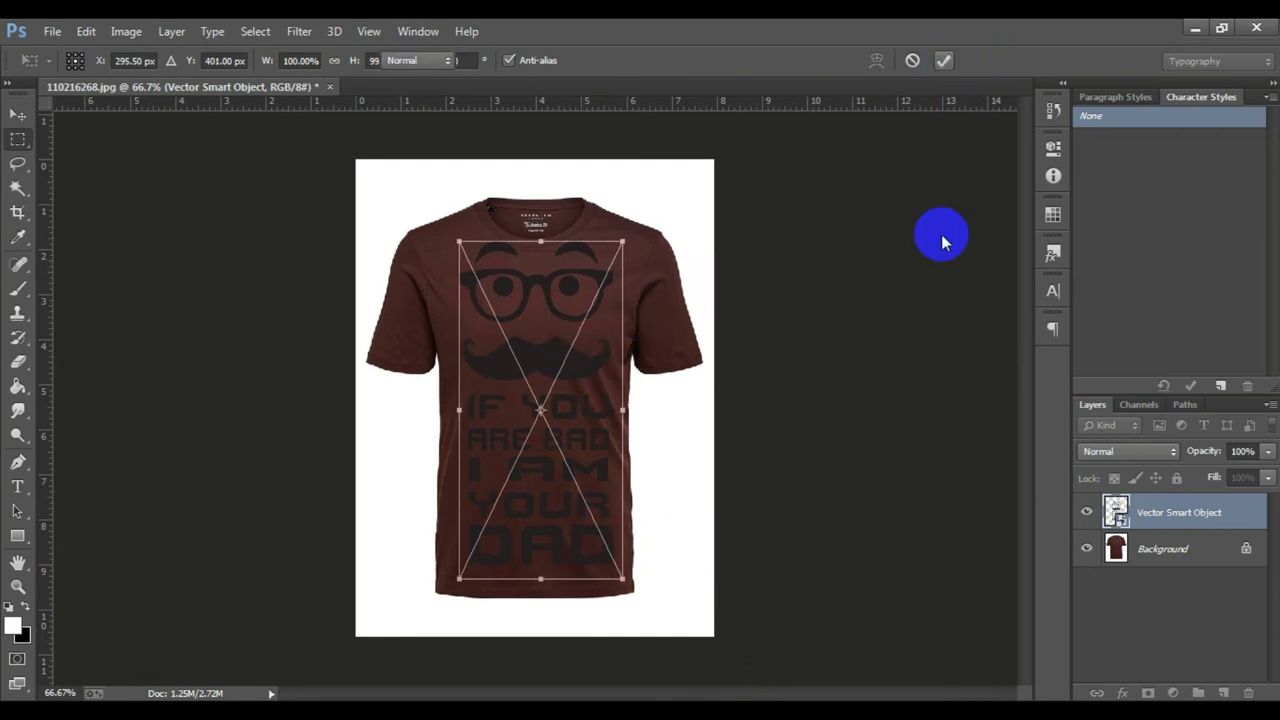
# Rasterize the design layer, then reset and swap the foreground and background colours
pyautogui.rightClick(1150, 532)
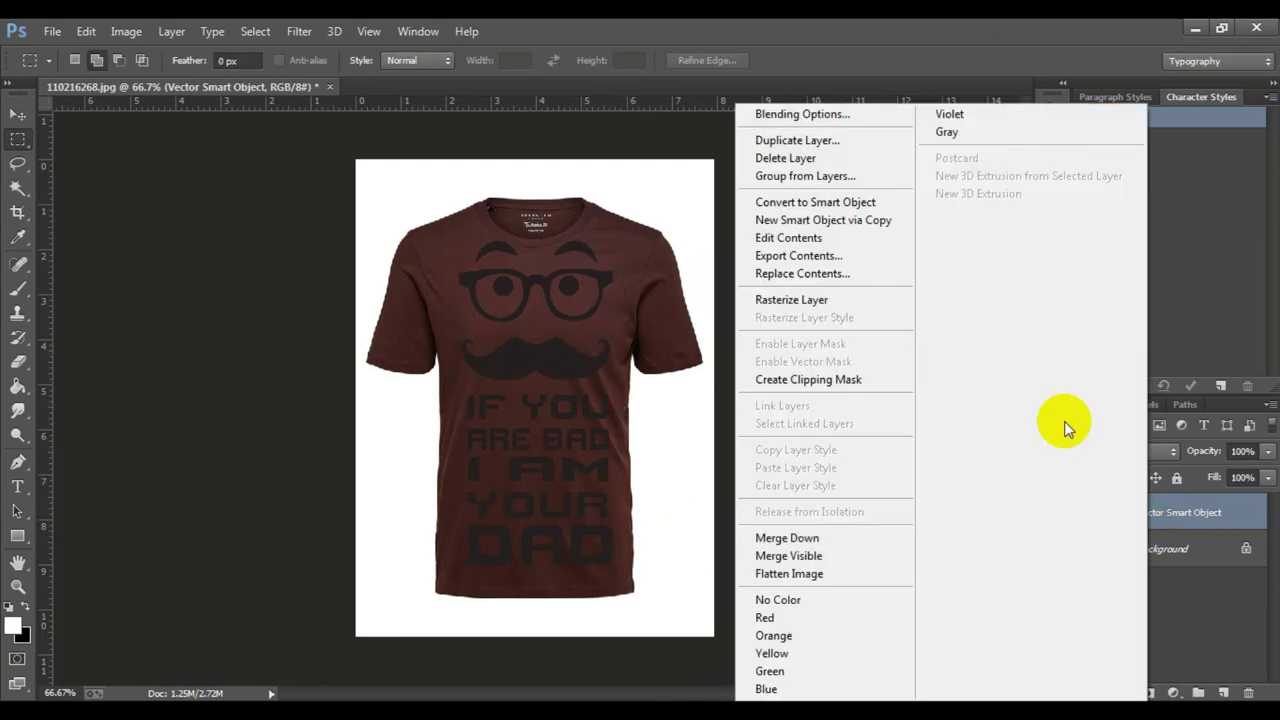
pyautogui.click(812, 298)
pyautogui.press('d')
pyautogui.press('x')
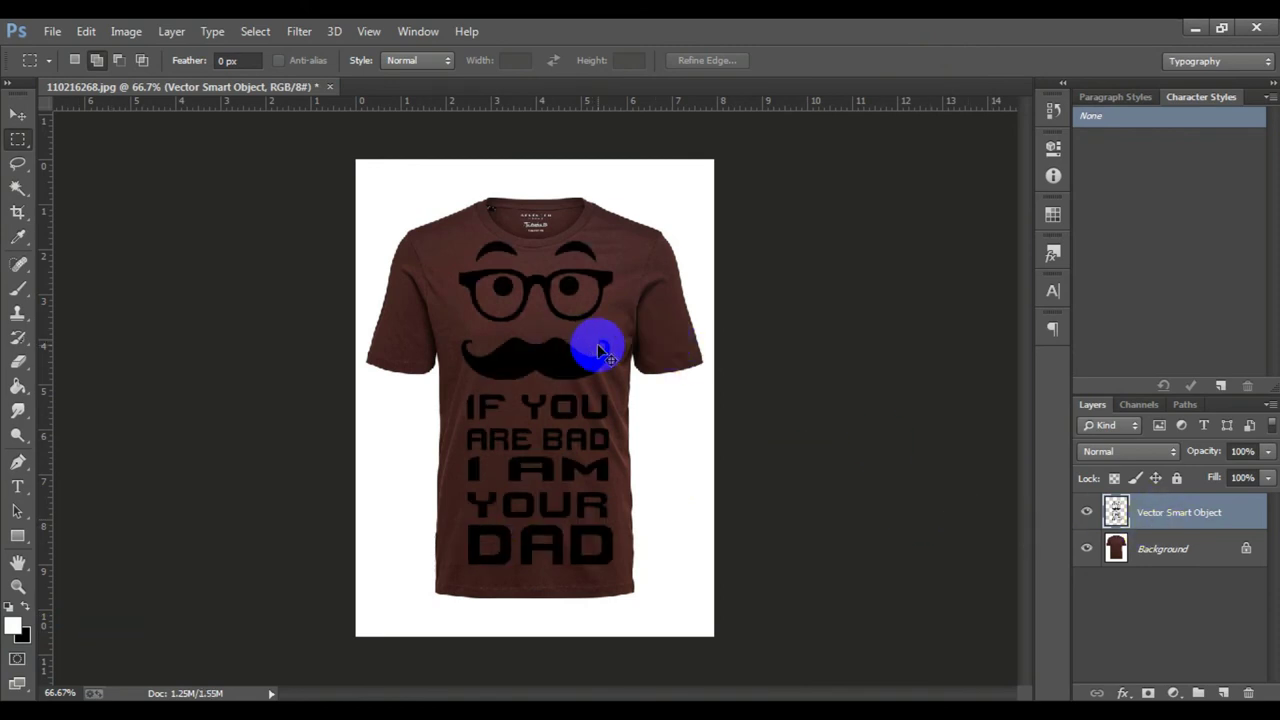
# Free-transform the design from its corner down to about 80% and commit the new size
pyautogui.hotkey('ctrl', 't')
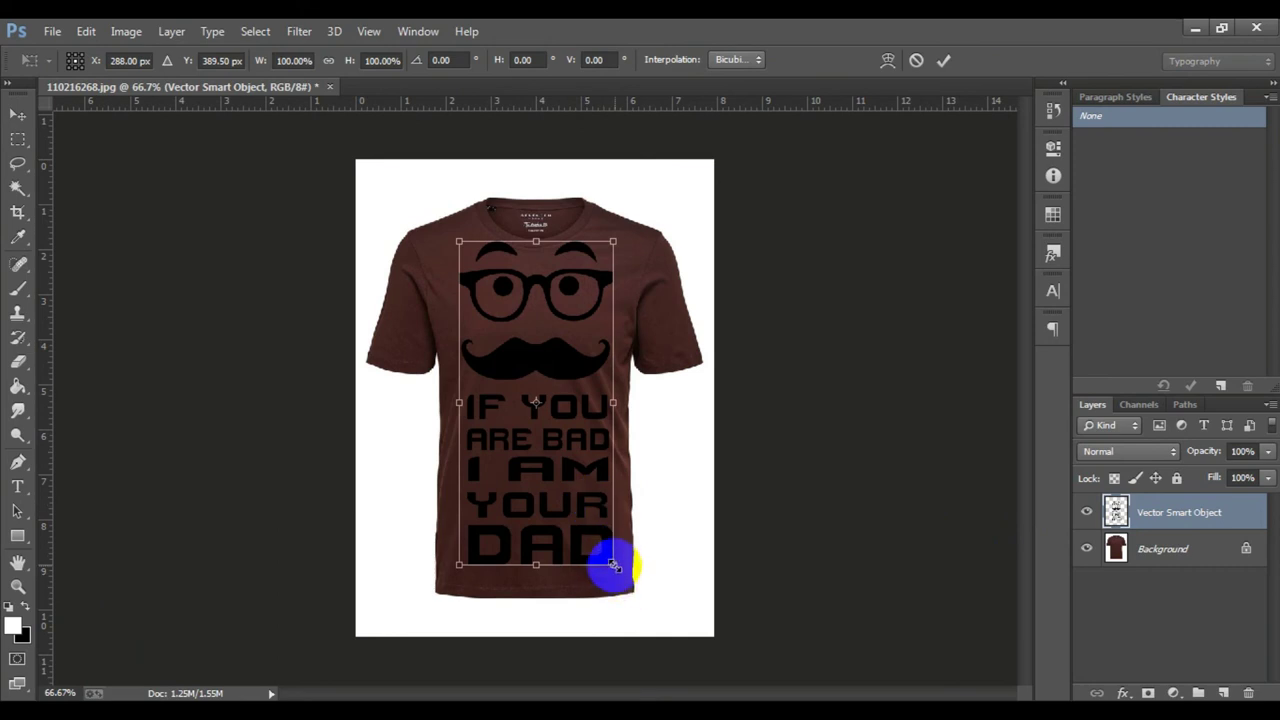
pyautogui.moveTo(613, 565); pyautogui.dragTo(597, 541)
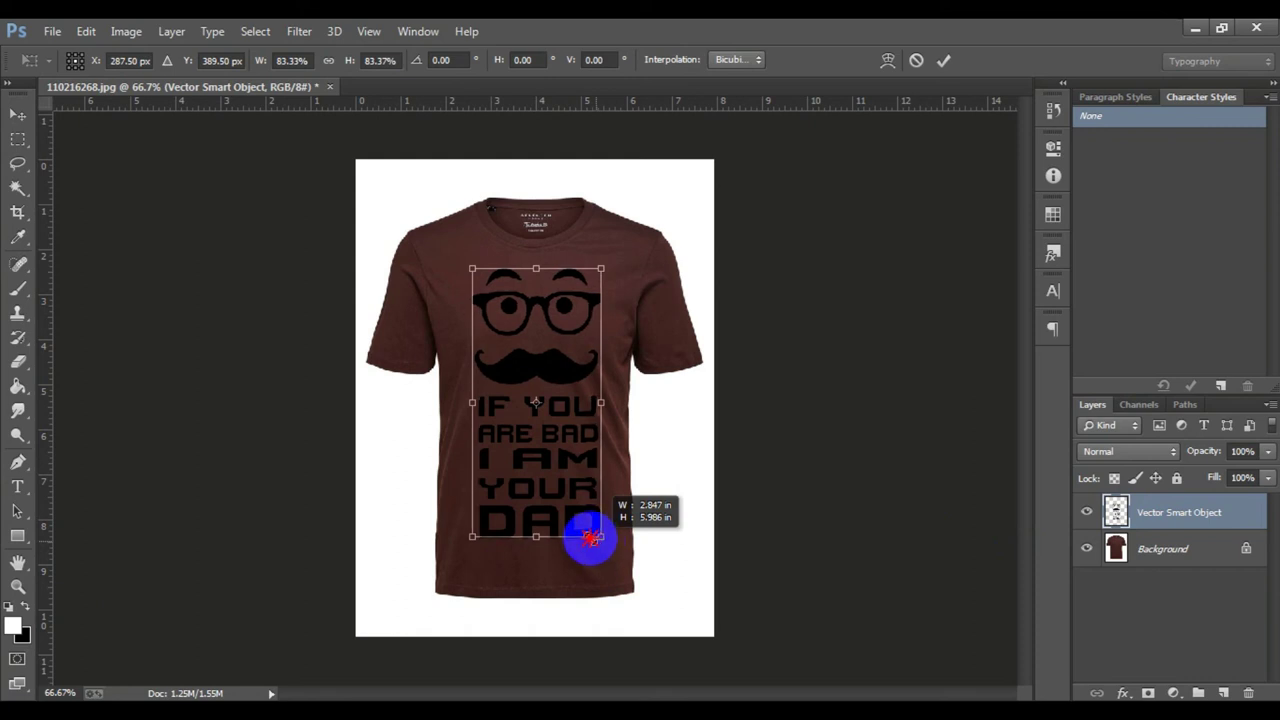
pyautogui.moveTo(597, 541); pyautogui.dragTo(592, 537)
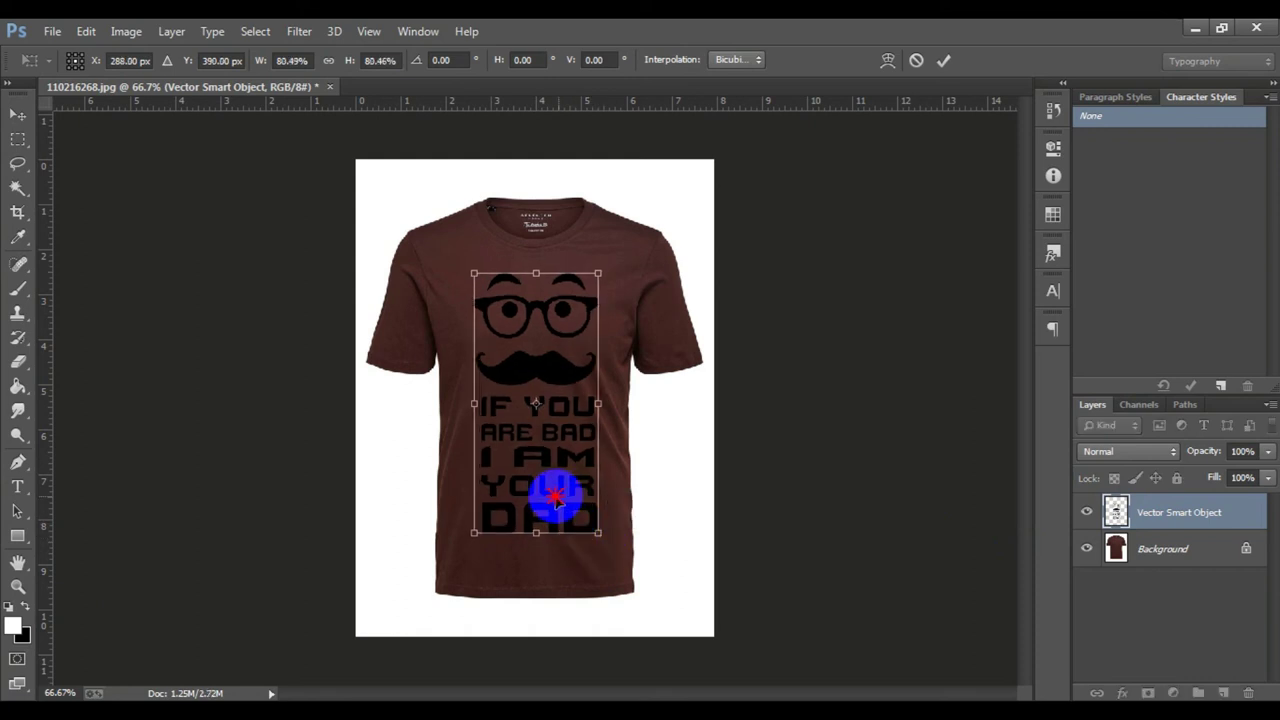
pyautogui.click(945, 62)
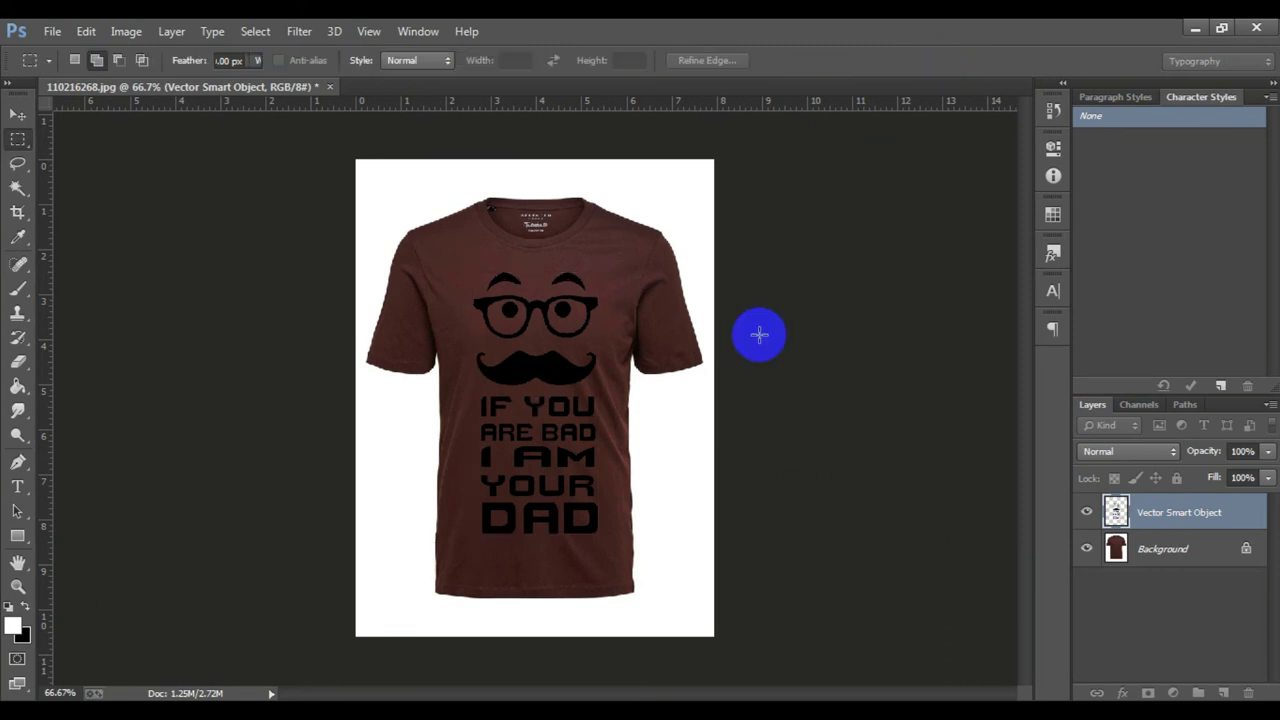
# Set the design layer opacity to 100% and invert the black design to white
pyautogui.click(1270, 453)
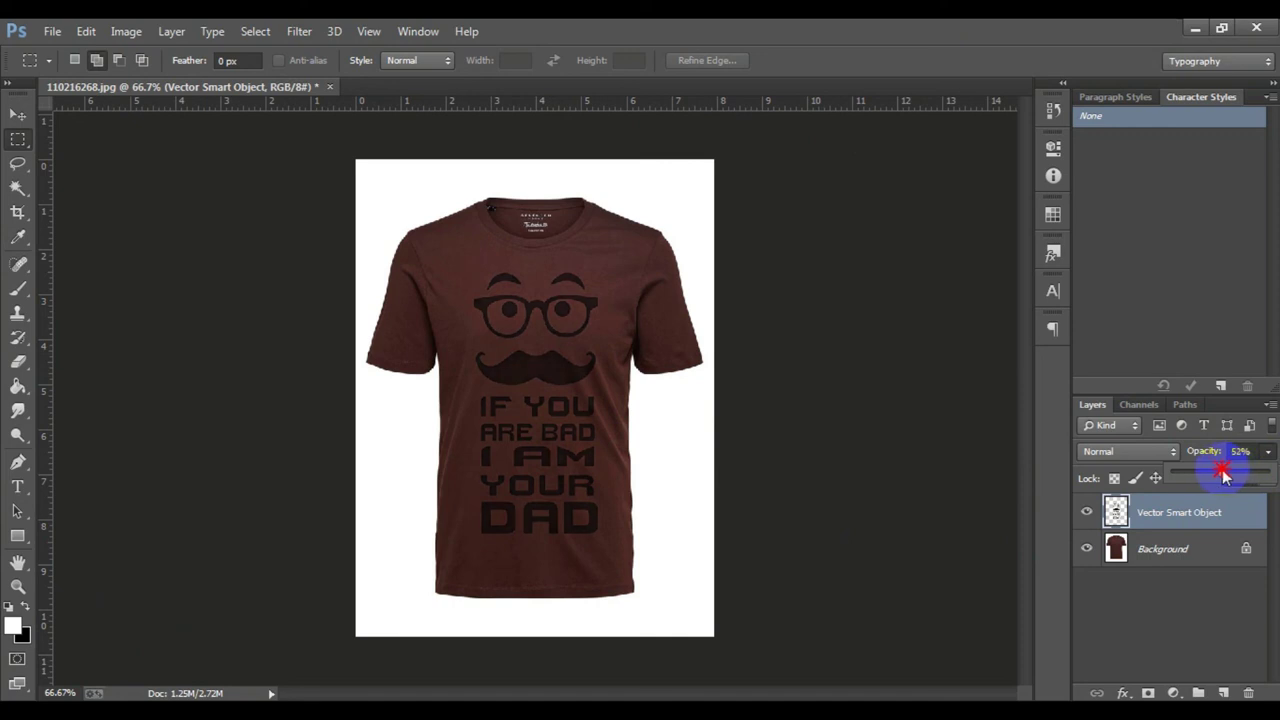
pyautogui.moveTo(1222, 475); pyautogui.dragTo(1270, 476)
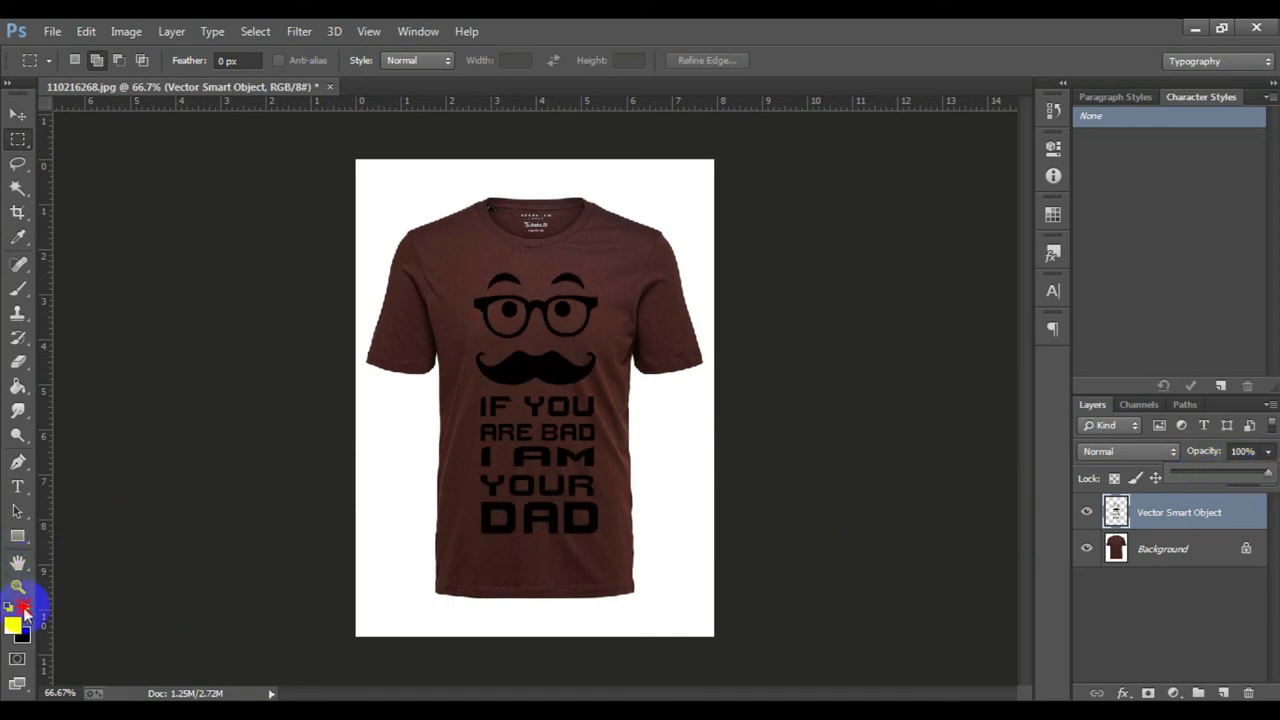
pyautogui.press('d')
pyautogui.hotkey('ctrl', 'i')
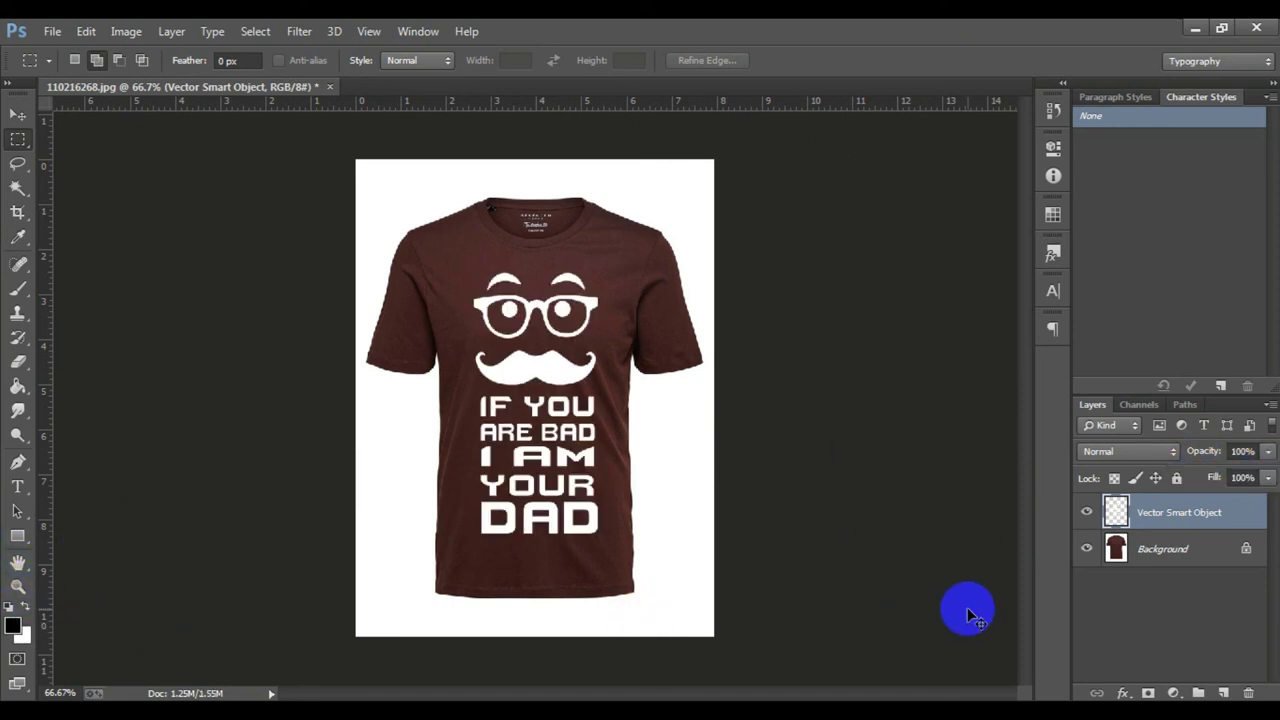
# Fade the white design by lowering its opacity to about 34–40% and fill toward 62%
pyautogui.click(1266, 462)
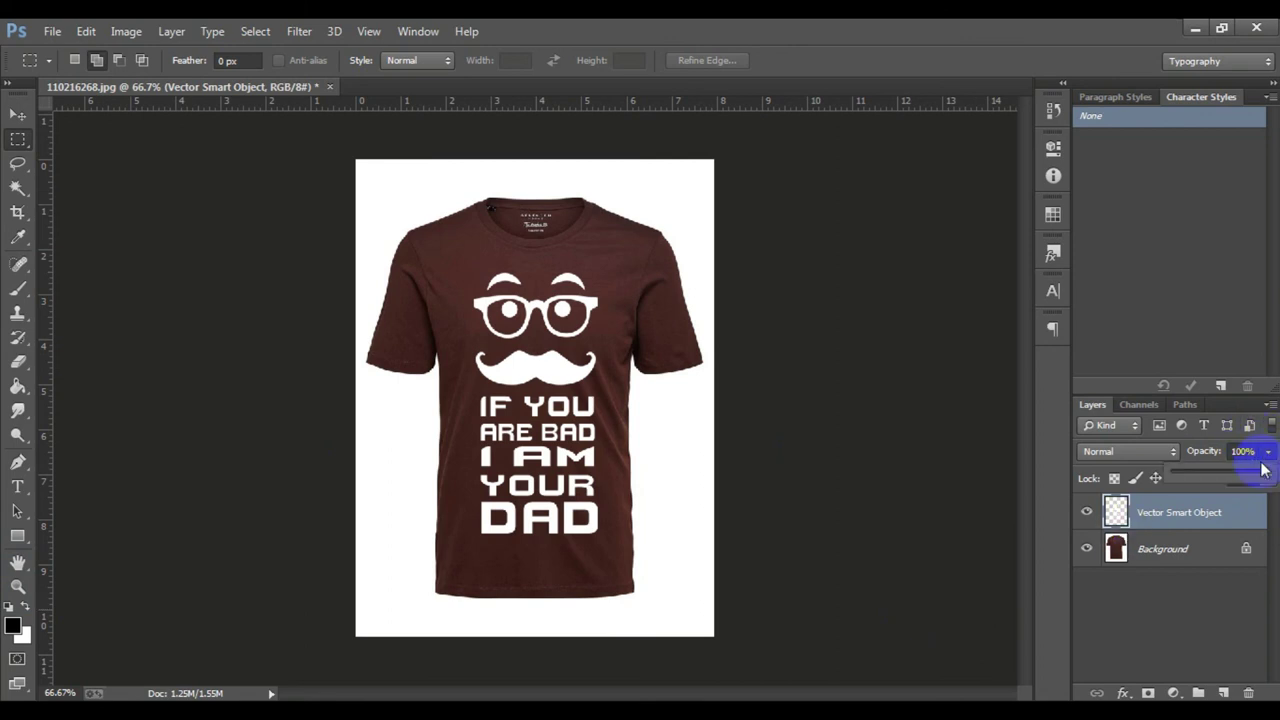
pyautogui.moveTo(1243, 478); pyautogui.dragTo(1216, 478)
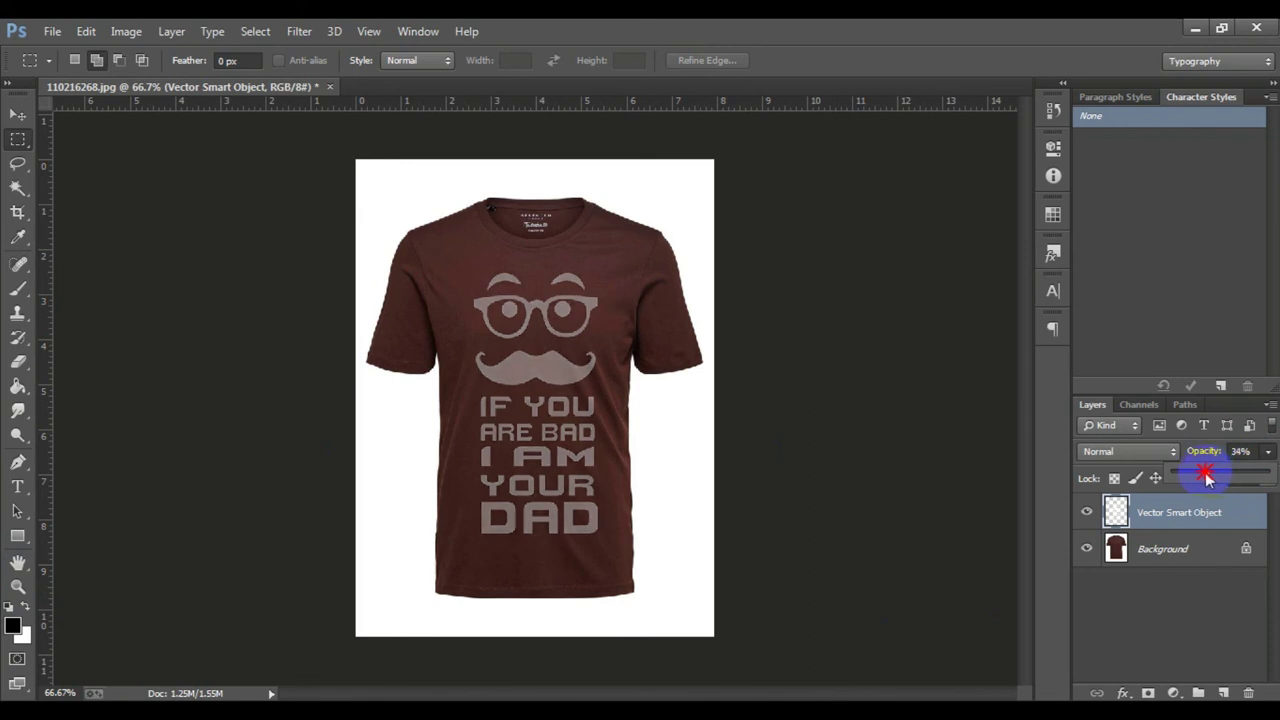
pyautogui.moveTo(1207, 479); pyautogui.dragTo(1207, 478)
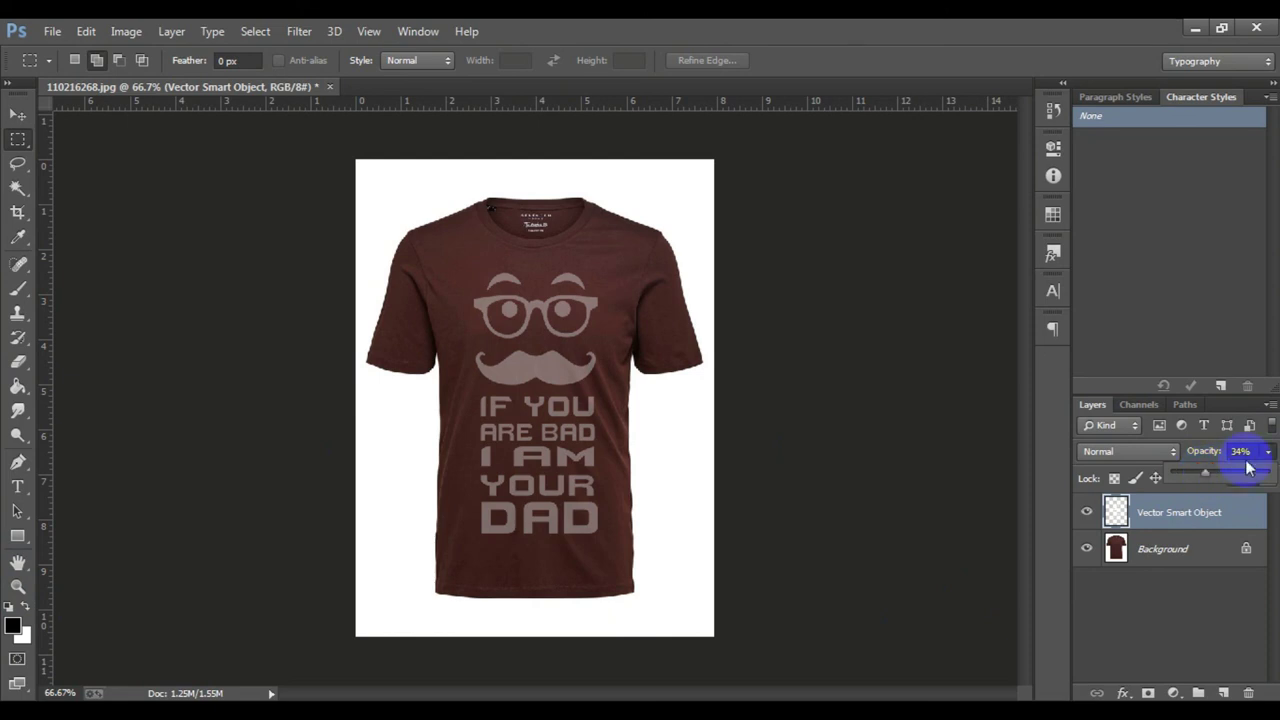
pyautogui.click(1265, 455)
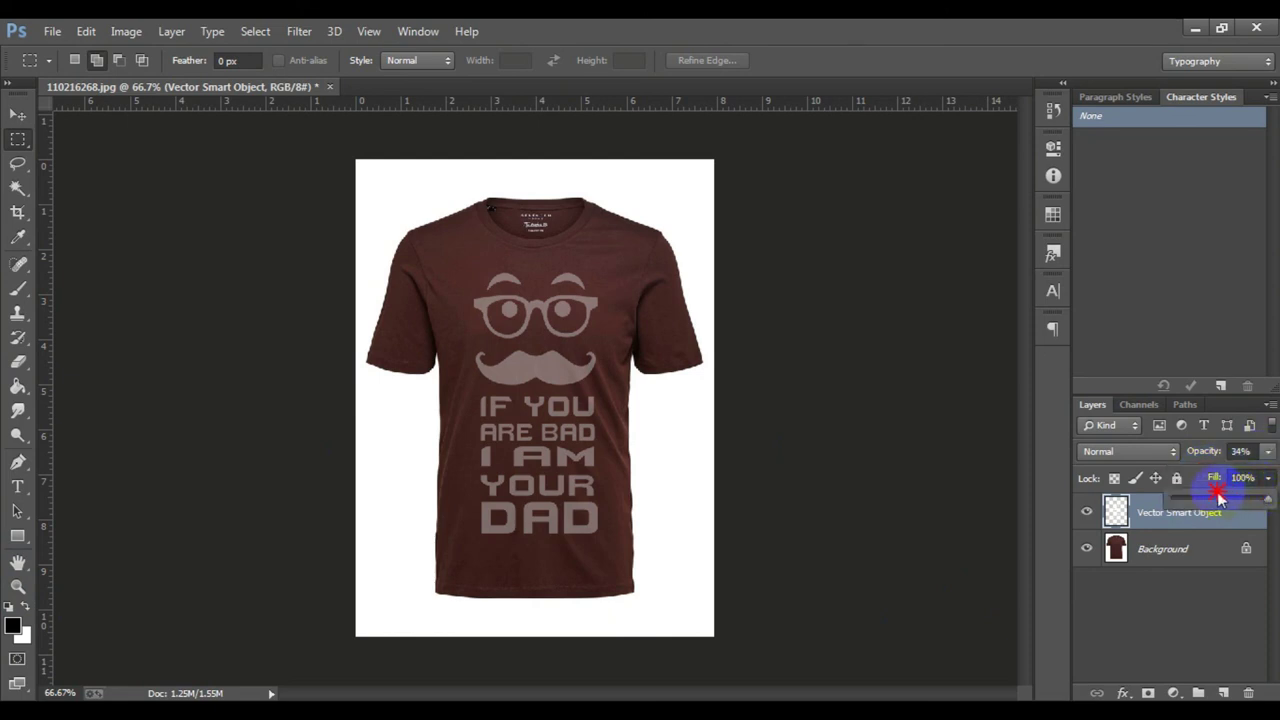
pyautogui.moveTo(1218, 497)
pyautogui.mouseDown()
pyautogui.moveTo(1263, 503)
pyautogui.moveTo(1240, 503)
pyautogui.mouseUp()
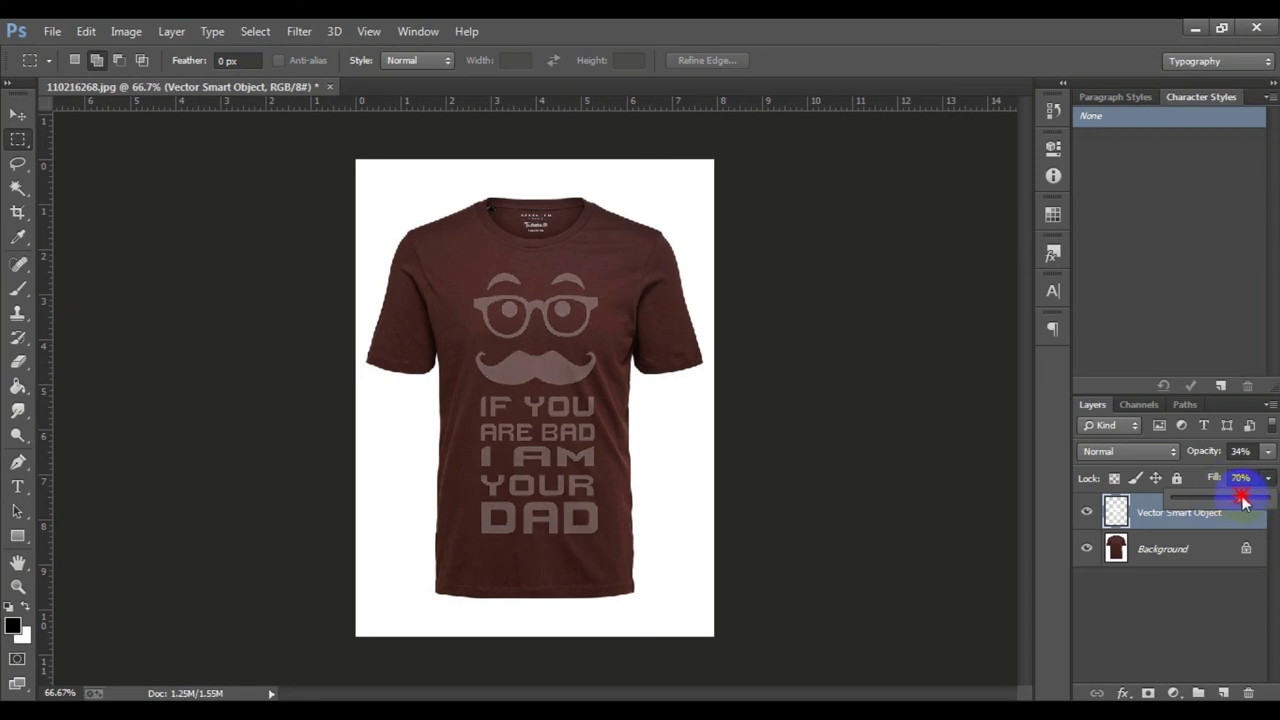
pyautogui.click(1267, 451)
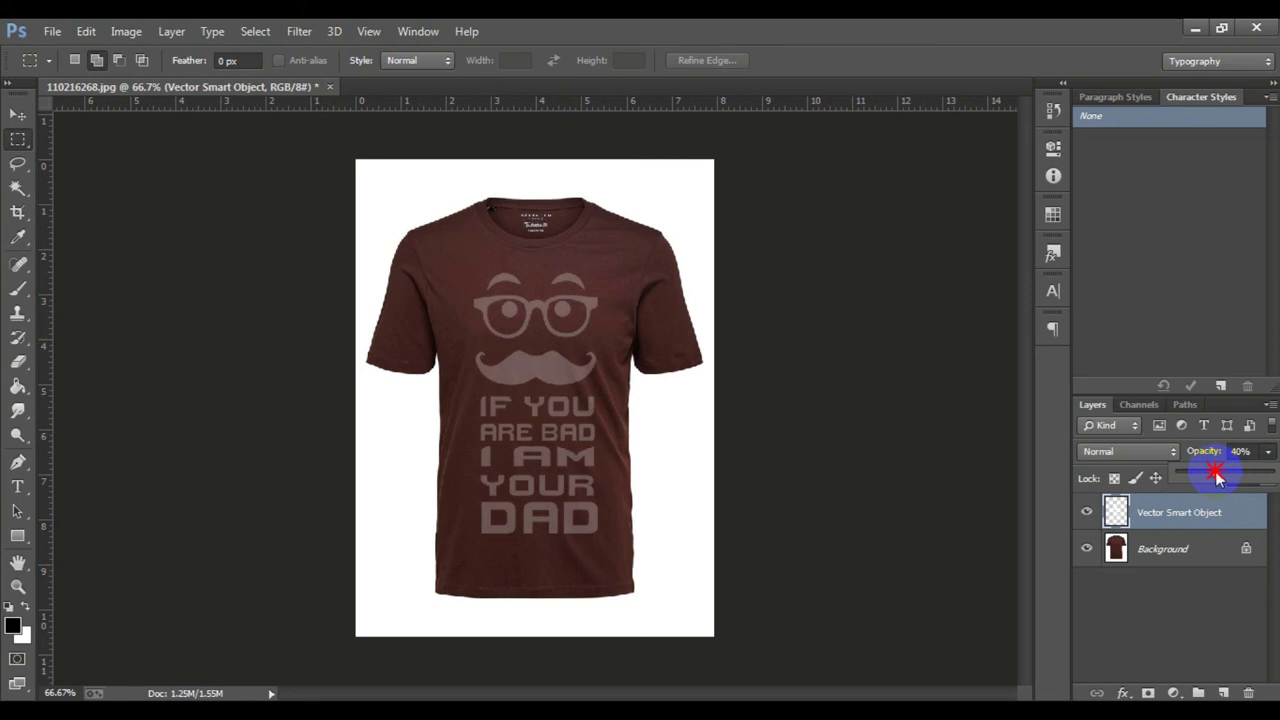
pyautogui.click(1174, 552)
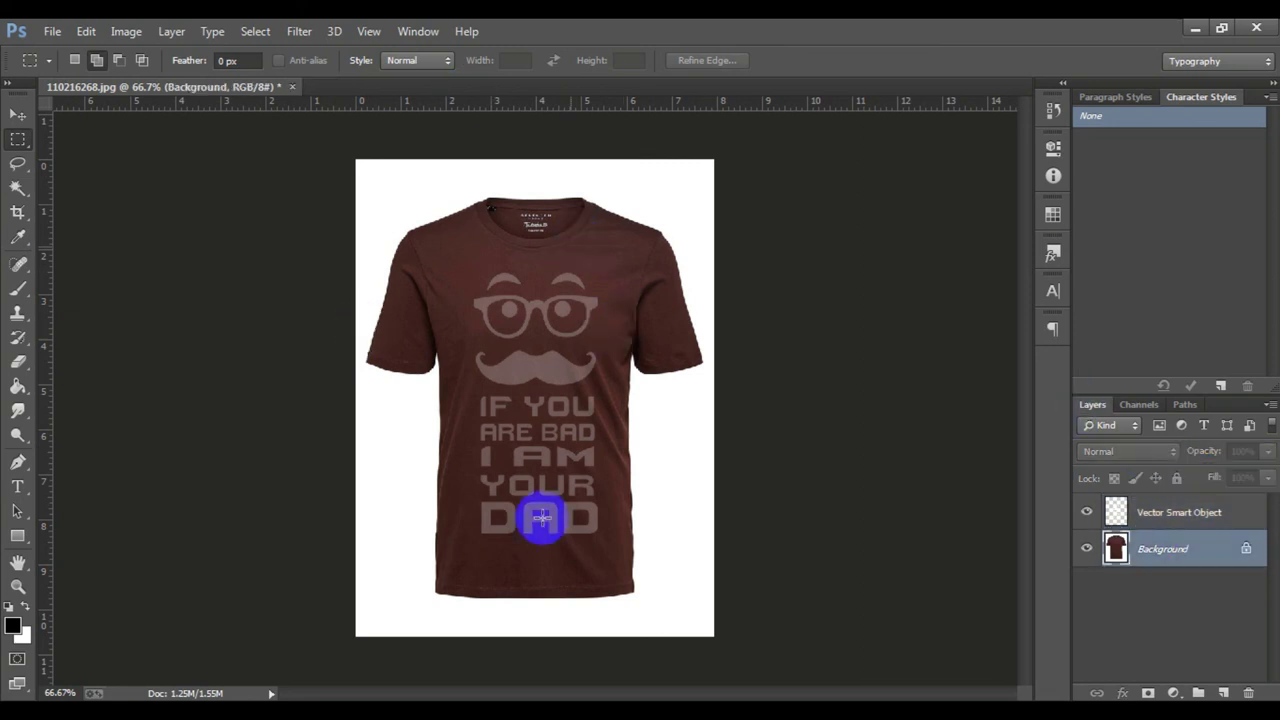
pyautogui.press('z')
pyautogui.click(590, 390)
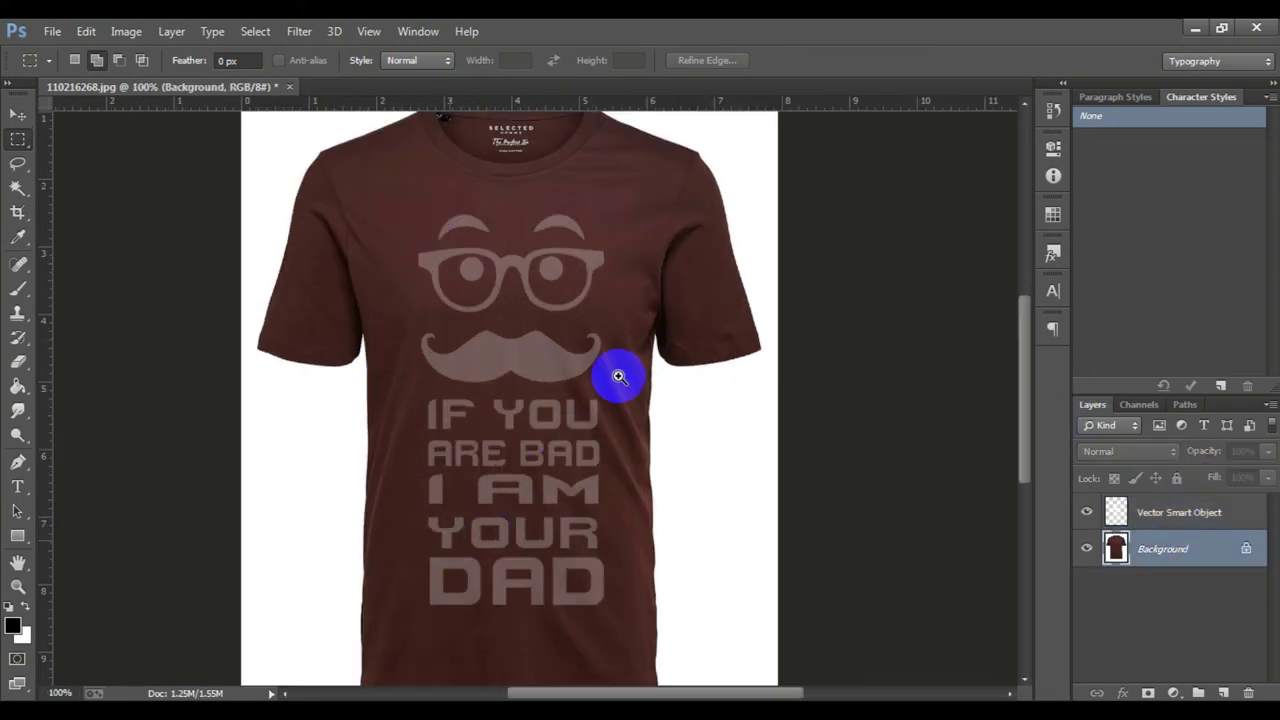
pyautogui.keyDown('alt'); pyautogui.click(551, 500); pyautogui.keyUp('alt')
pyautogui.keyDown('alt'); pyautogui.click(603, 423); pyautogui.keyUp('alt')
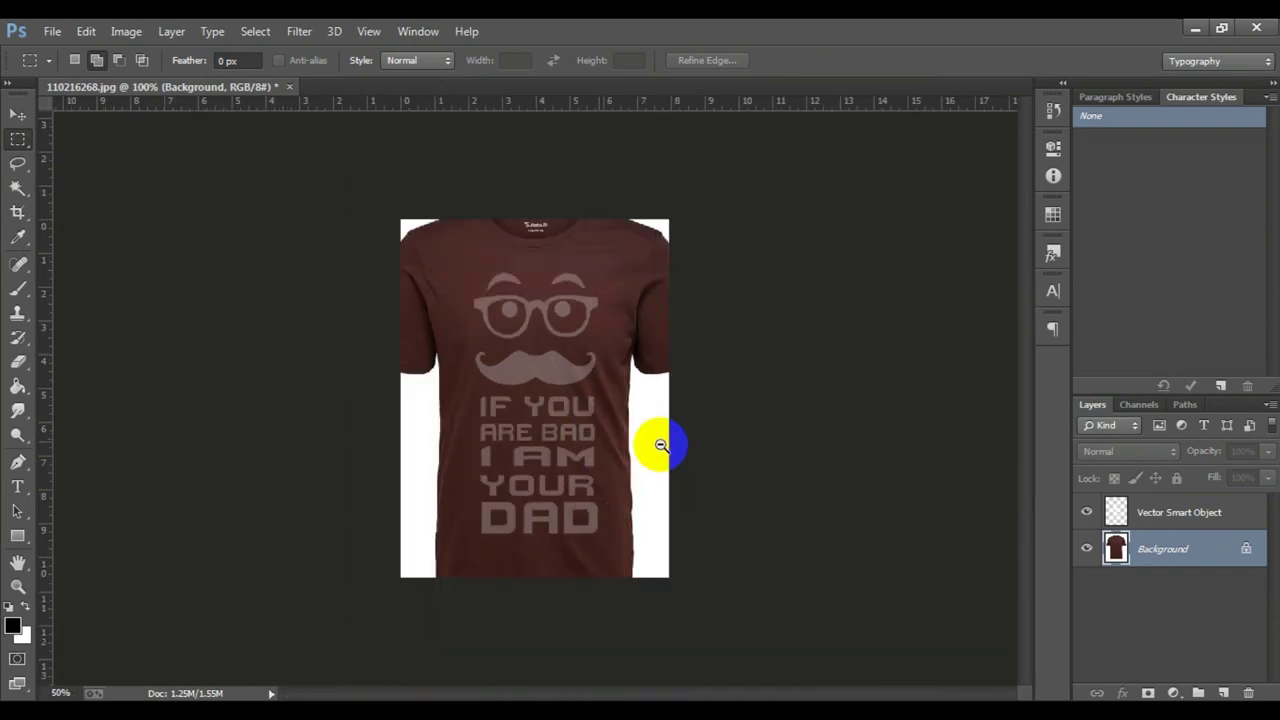
pyautogui.keyDown('alt'); pyautogui.click(607, 431); pyautogui.keyUp('alt')
pyautogui.keyDown('alt'); pyautogui.click(573, 402); pyautogui.keyUp('alt')
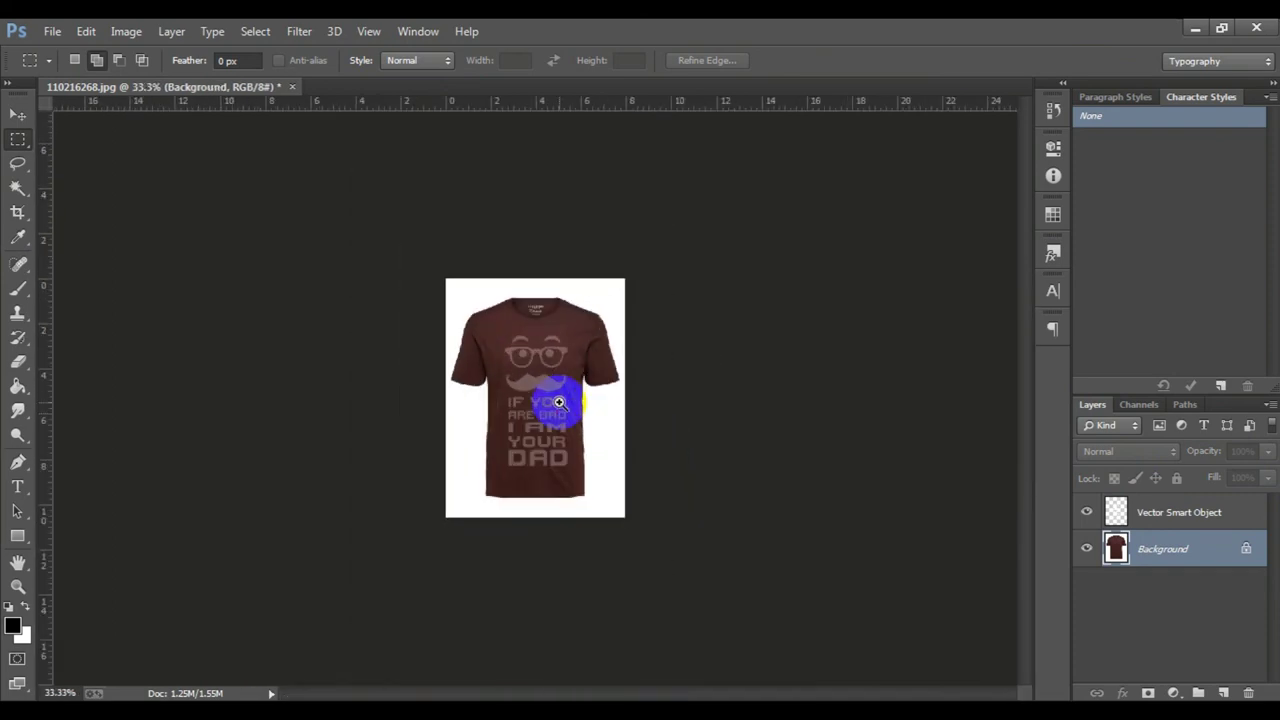
pyautogui.click(561, 400)
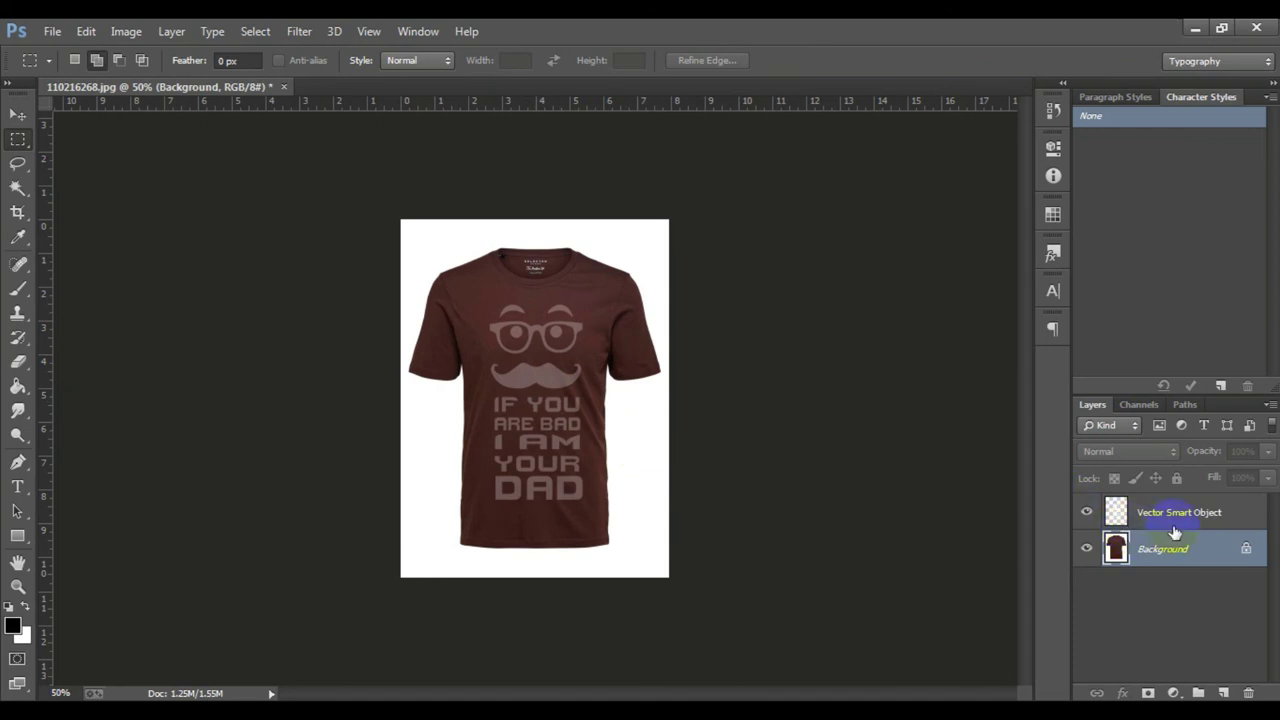
pyautogui.click(1175, 518)
pyautogui.click(25, 606)
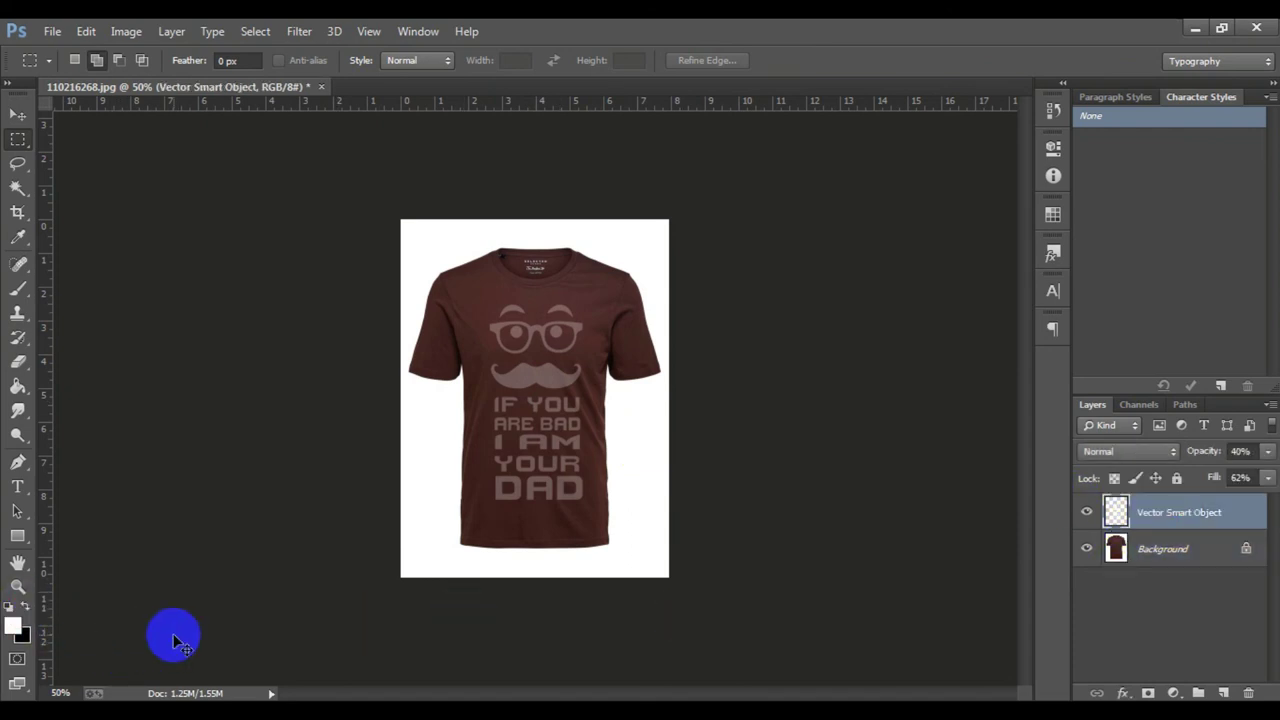
# Invert the design back to dark and raise its layer opacity and fill toward 75%
pyautogui.hotkey('ctrl', 'i')
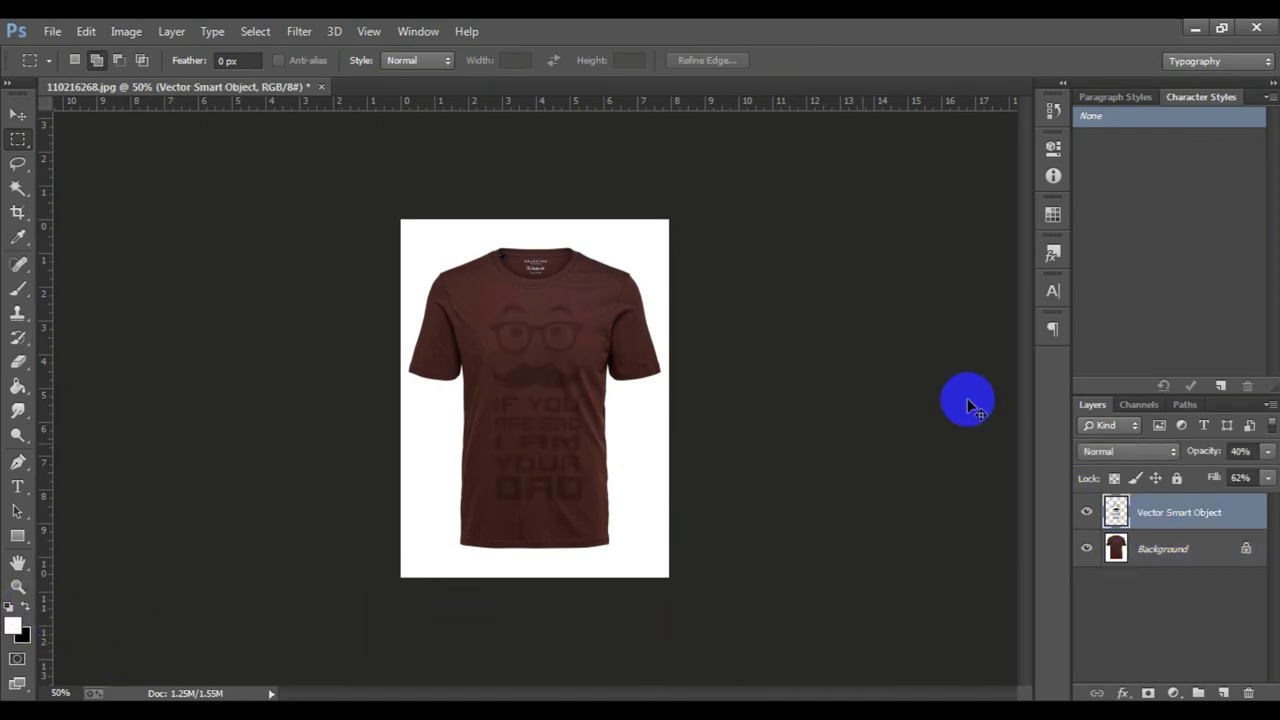
pyautogui.click(1268, 451)
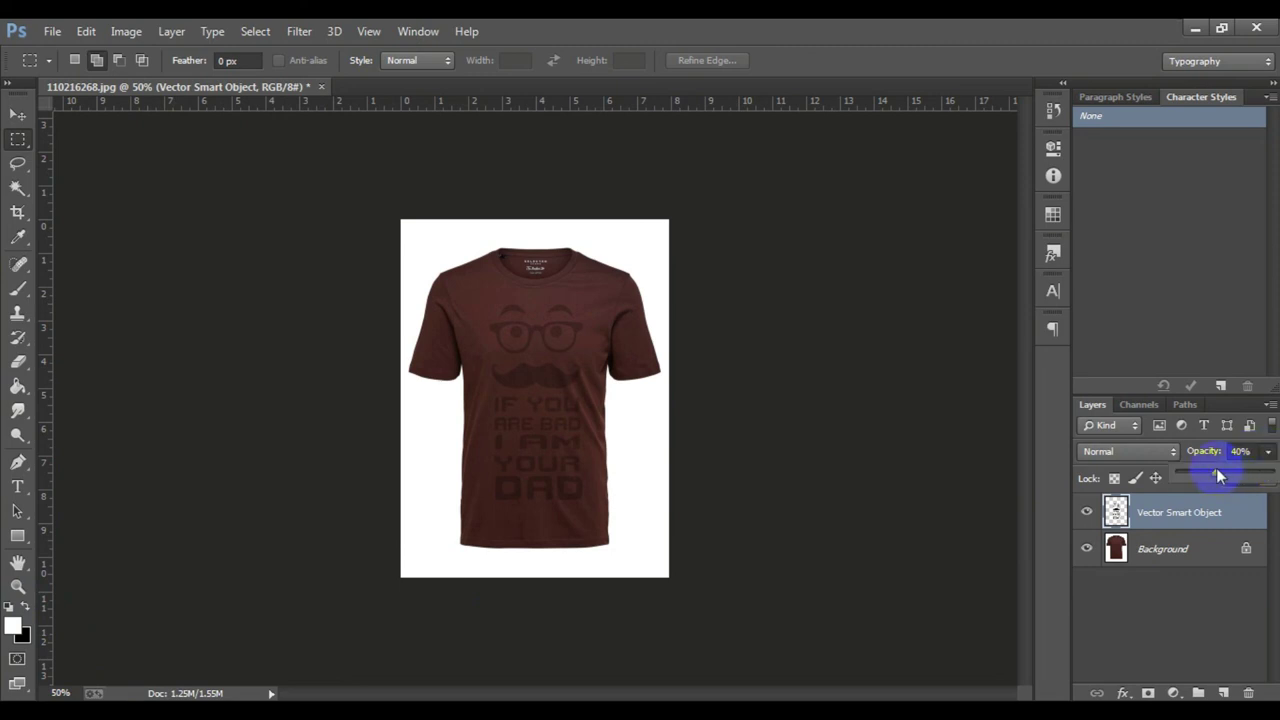
pyautogui.moveTo(1216, 470); pyautogui.dragTo(1250, 481)
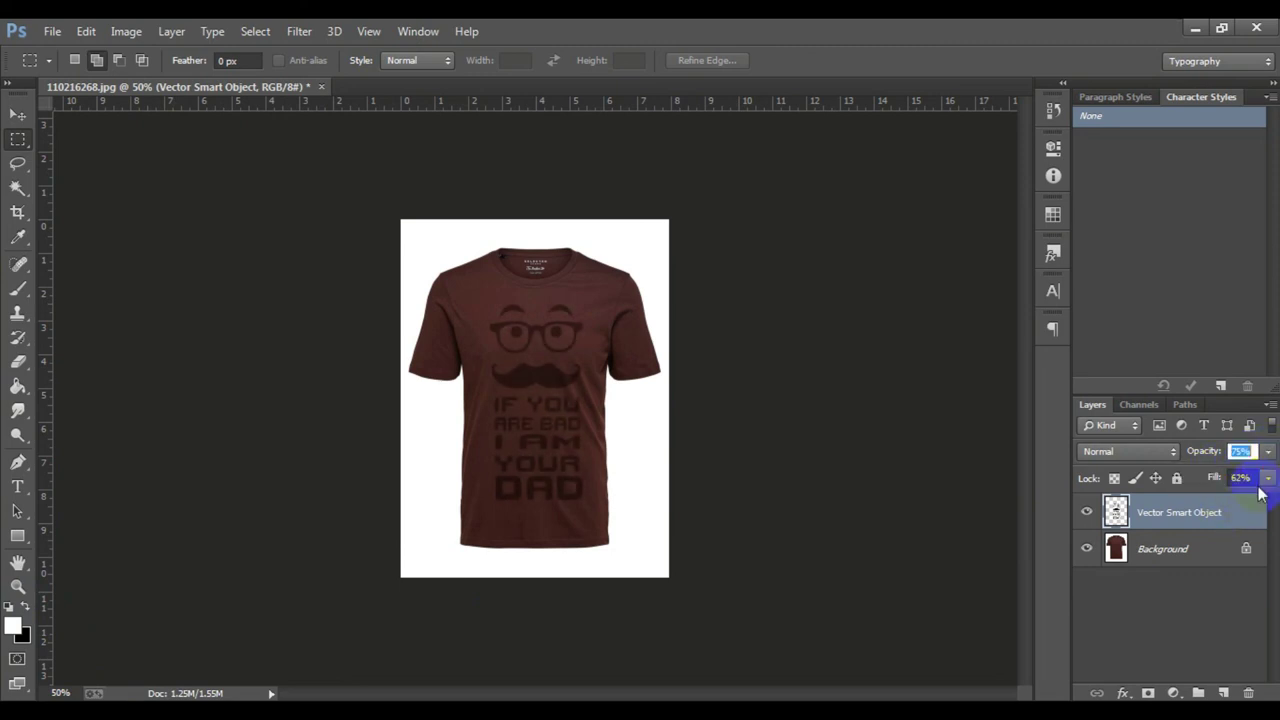
pyautogui.click(1267, 478)
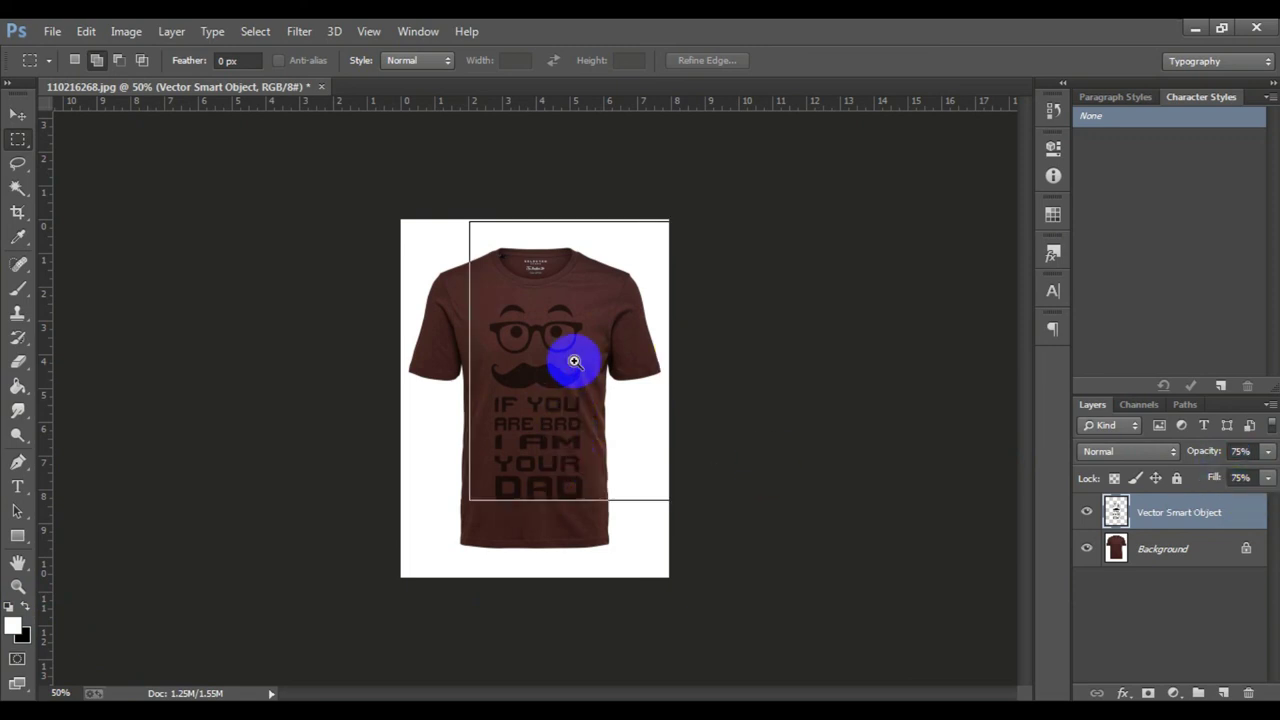
pyautogui.hotkey('ctrl', '+')
pyautogui.click(514, 343)
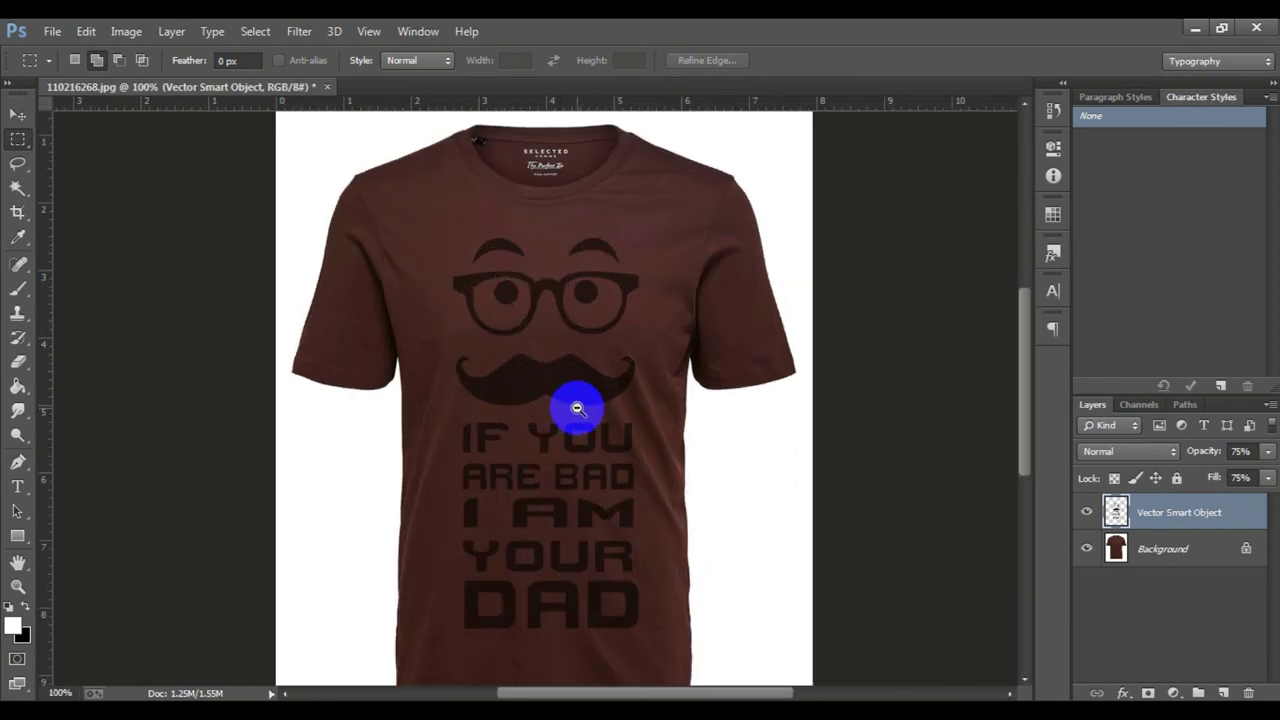
pyautogui.keyDown('alt'); pyautogui.click(651, 486); pyautogui.keyUp('alt')
pyautogui.keyDown('alt'); pyautogui.click(591, 391); pyautogui.keyUp('alt')
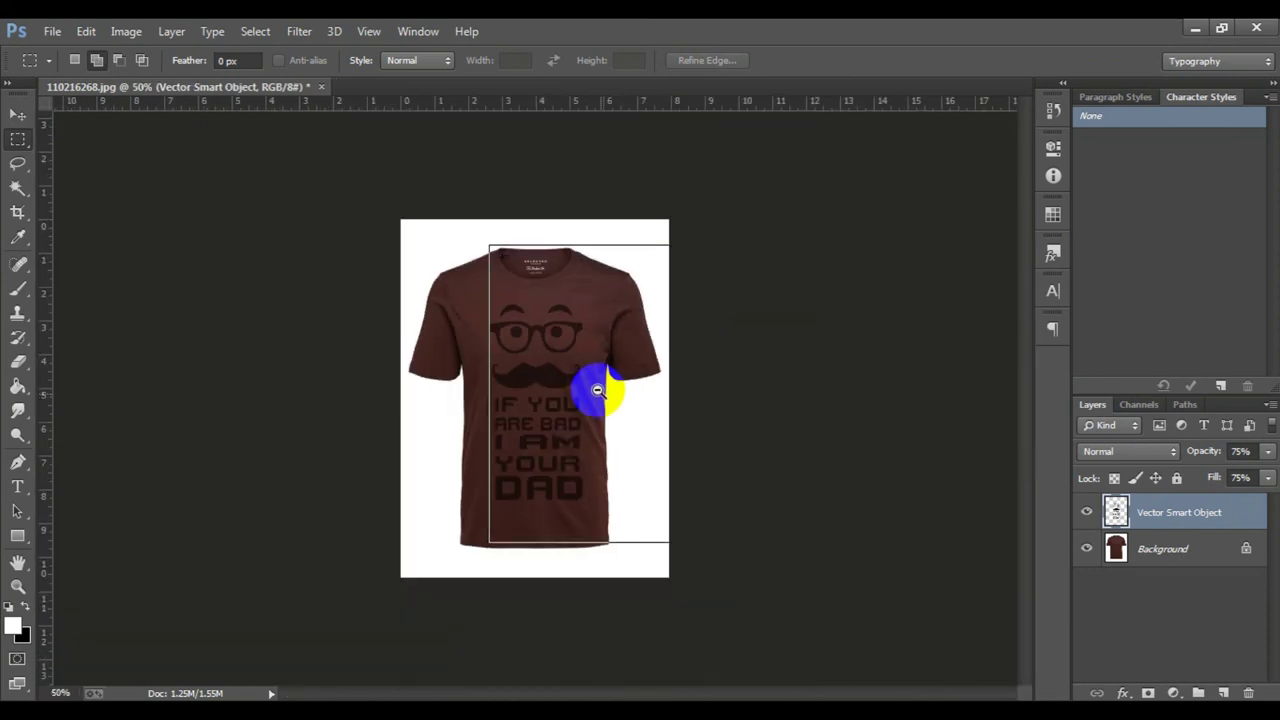
pyautogui.keyDown('alt'); pyautogui.click(583, 378); pyautogui.keyUp('alt')
pyautogui.click(571, 457)
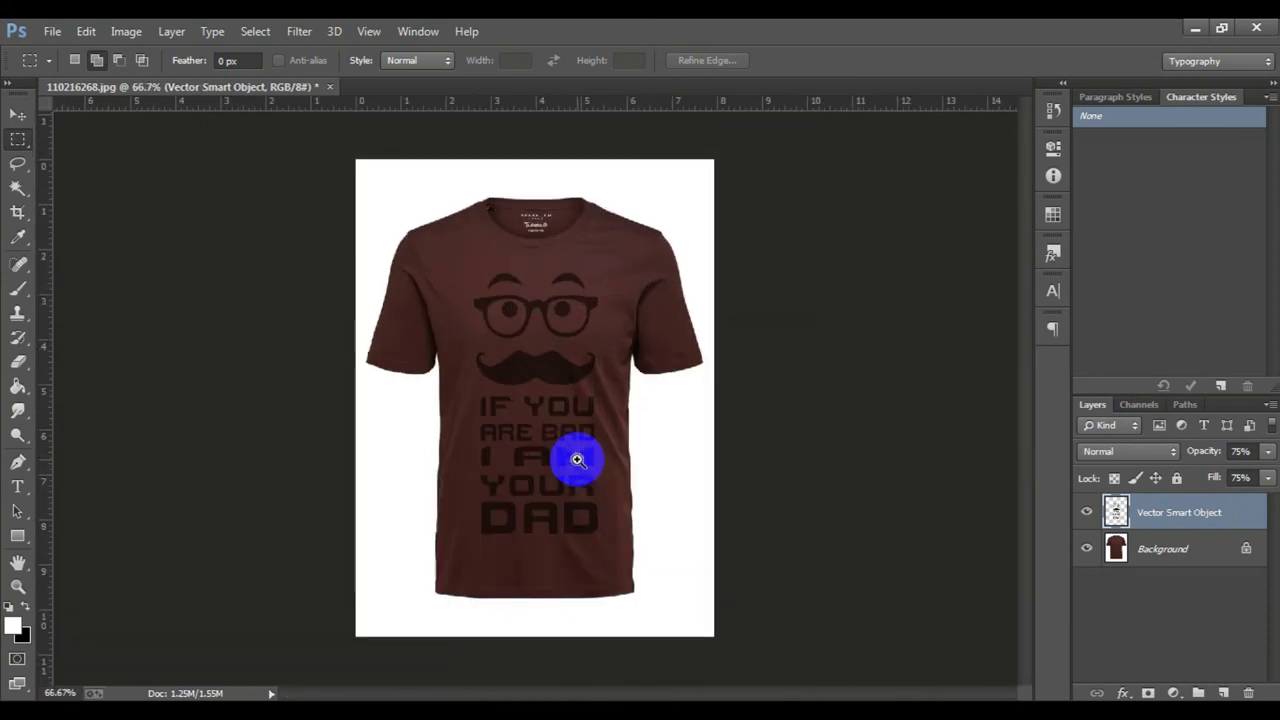